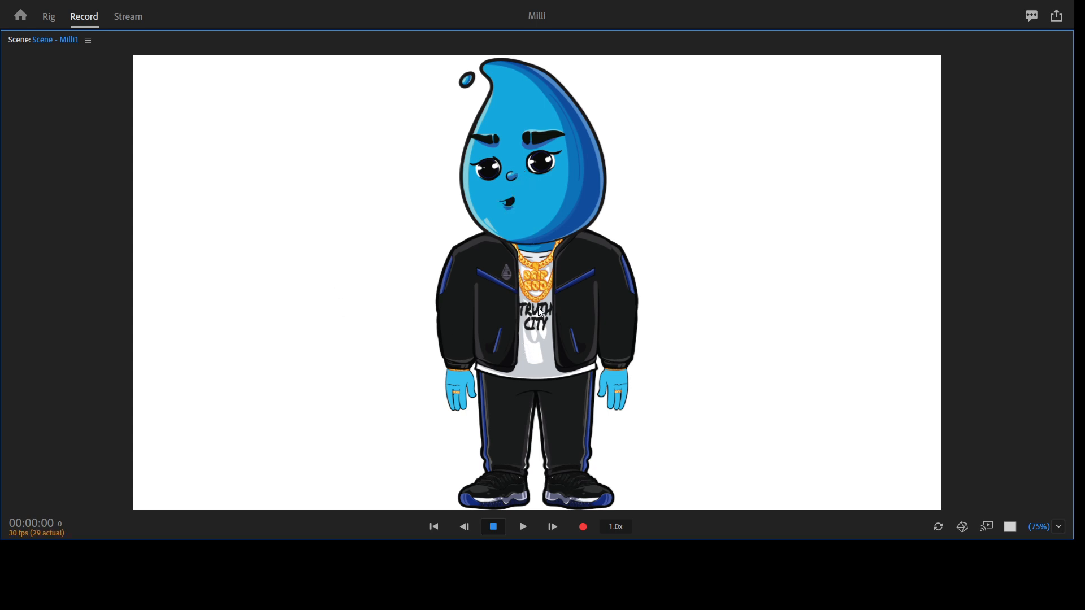
# - Switch to the rigging workspace for the Milli1 puppet and collapse its Frontal group
pyautogui.press('`')
pyautogui.click(117, 388)
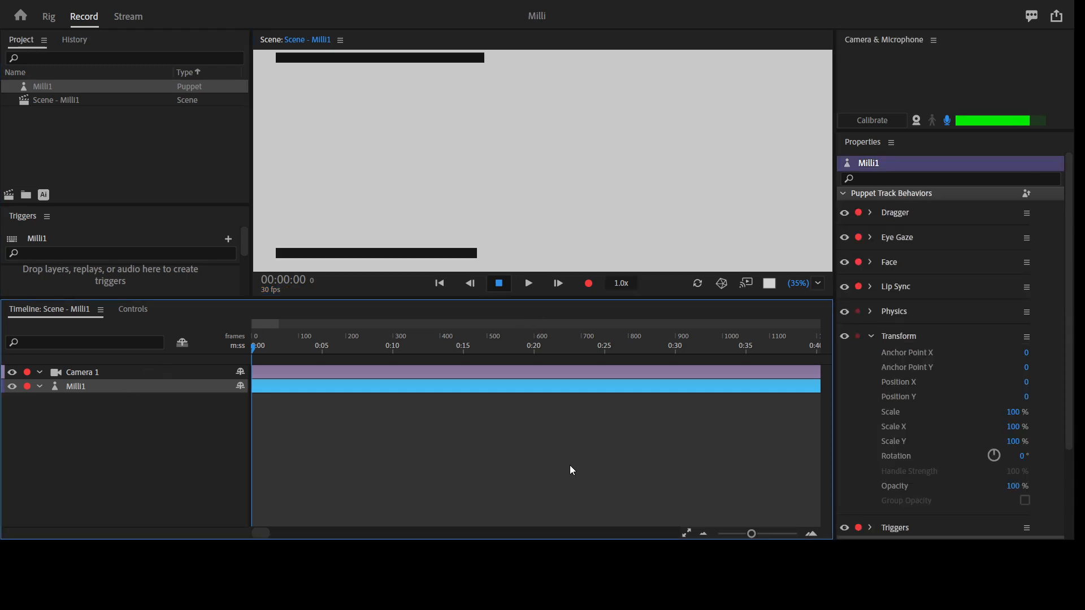
pyautogui.hotkey('ctrl', '1')
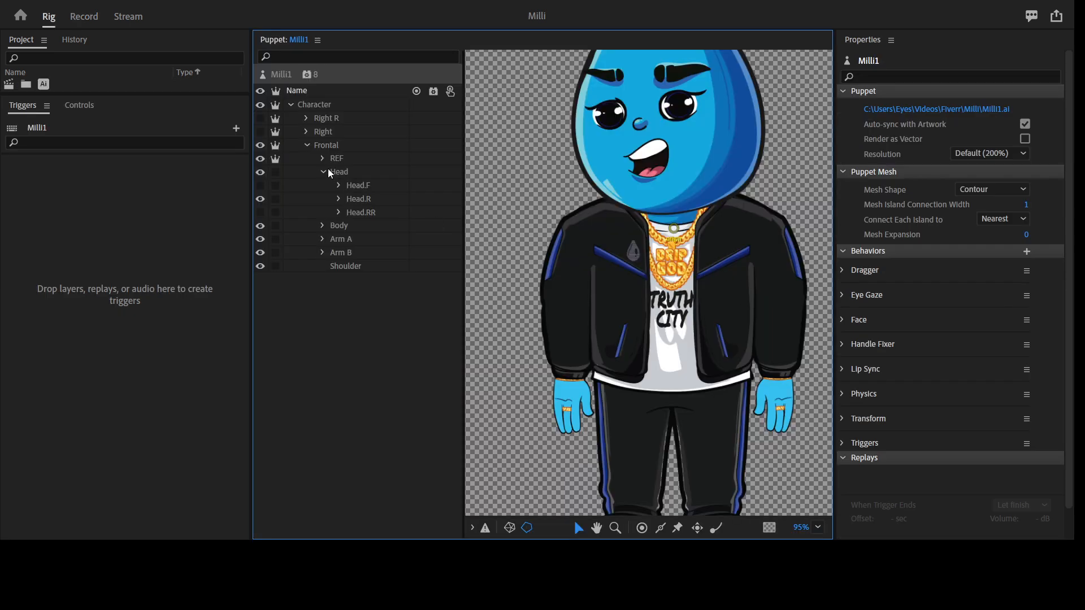
pyautogui.click(307, 145)
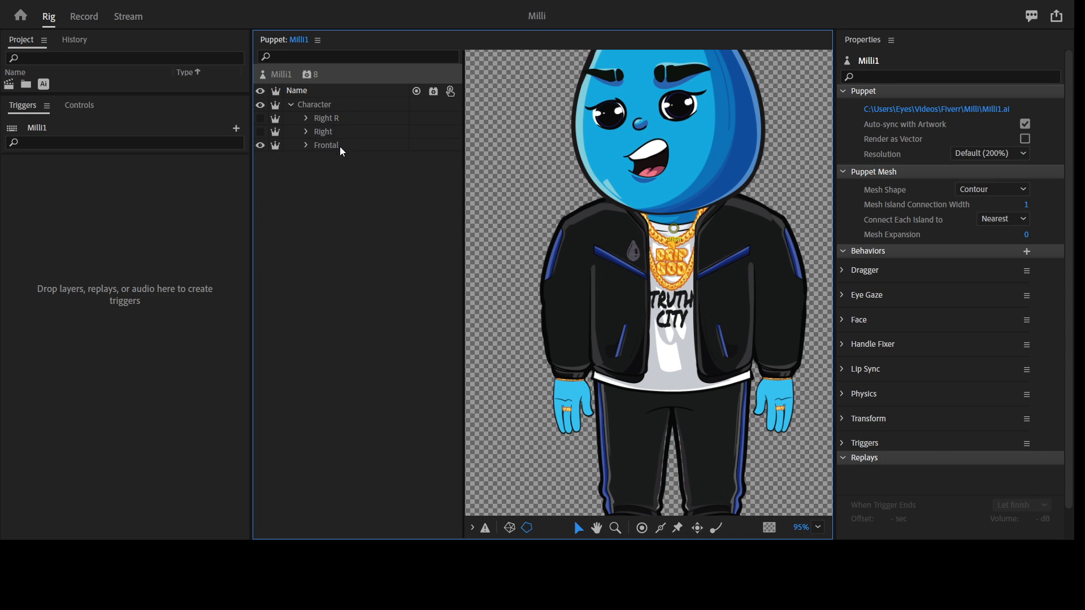
# - Compare the puppet's Frontal, Right and Right R body views by toggling their visibility, leaving only Frontal shown
pyautogui.click(332, 147)
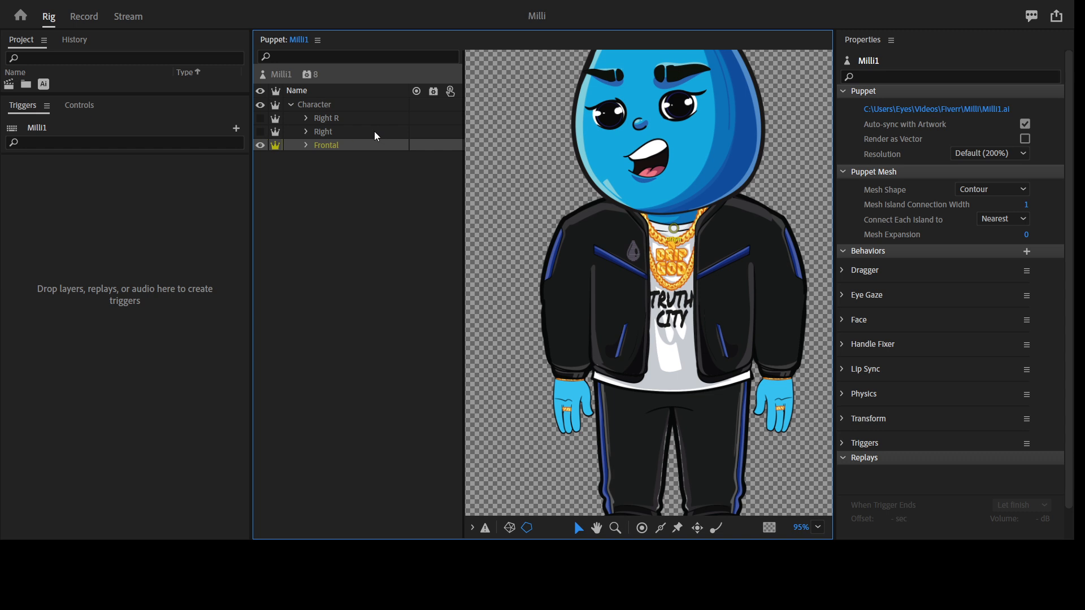
pyautogui.click(322, 132)
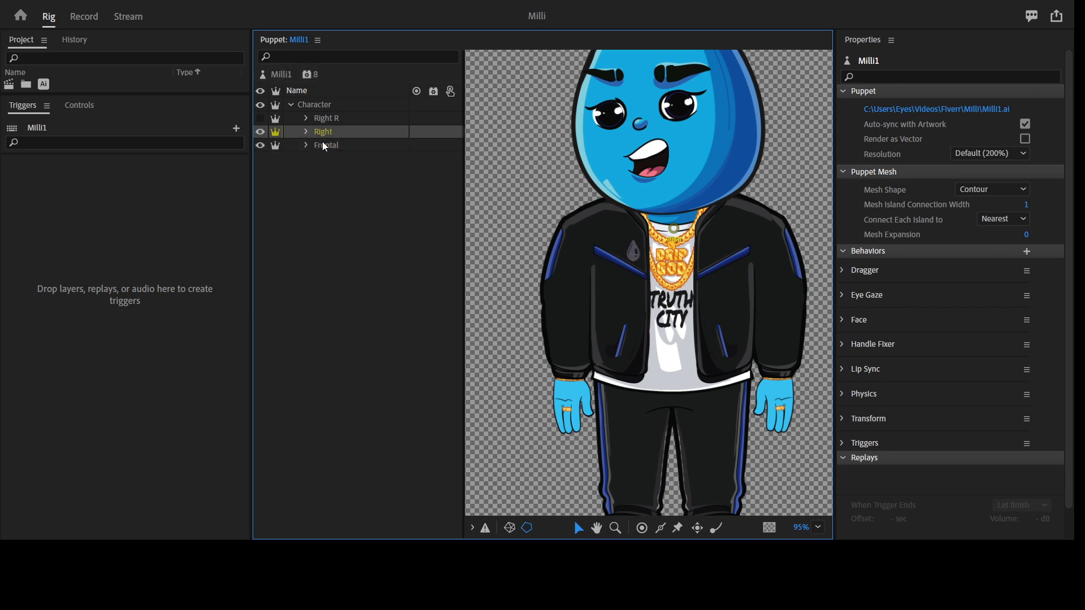
pyautogui.click(260, 146)
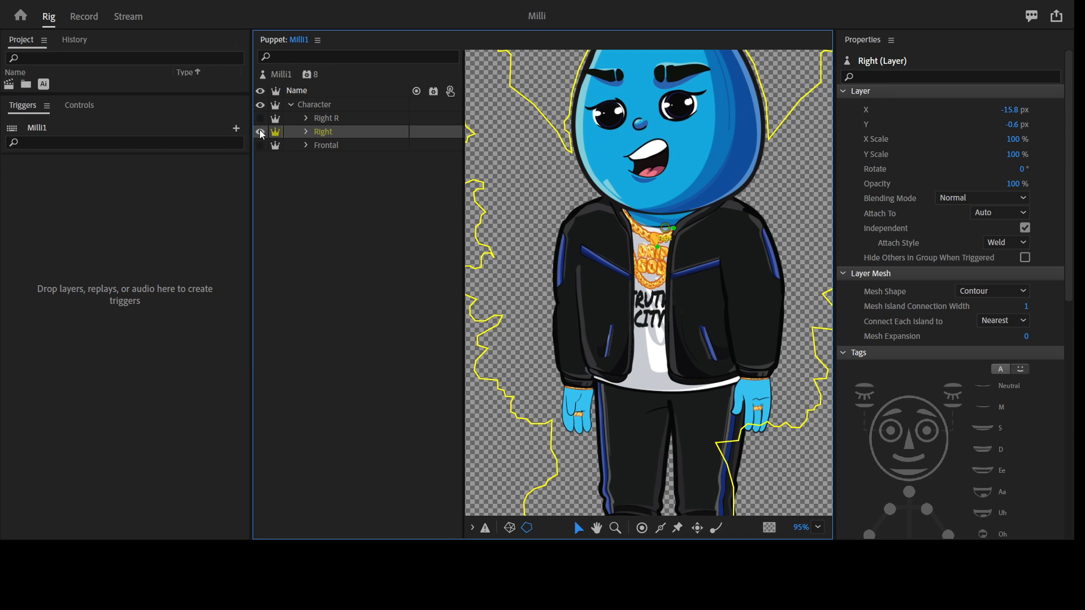
pyautogui.hotkey('ctrl', 'z')
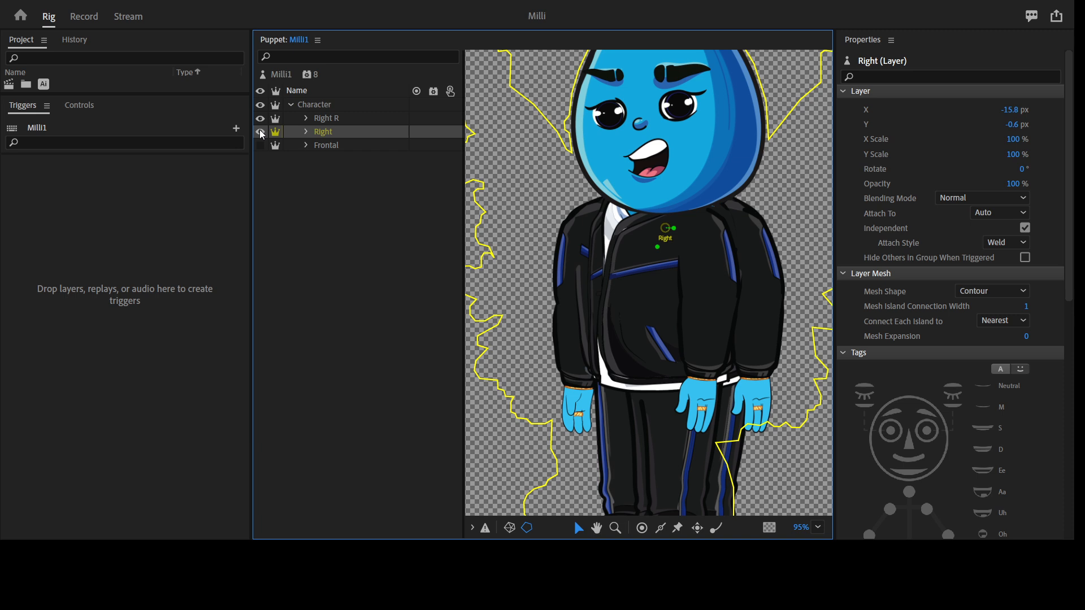
pyautogui.click(260, 133)
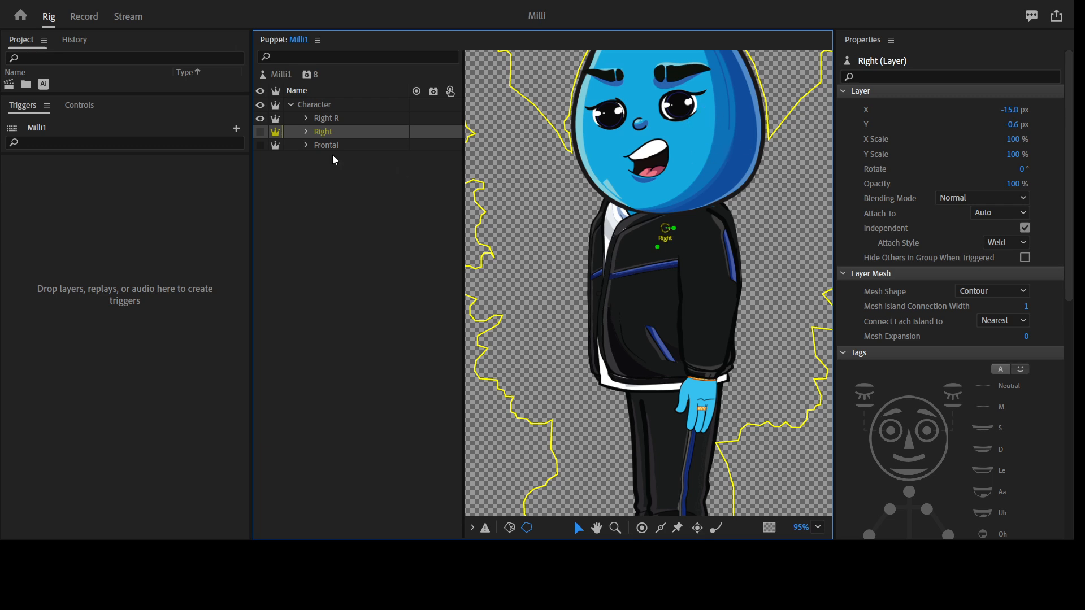
pyautogui.click(260, 122)
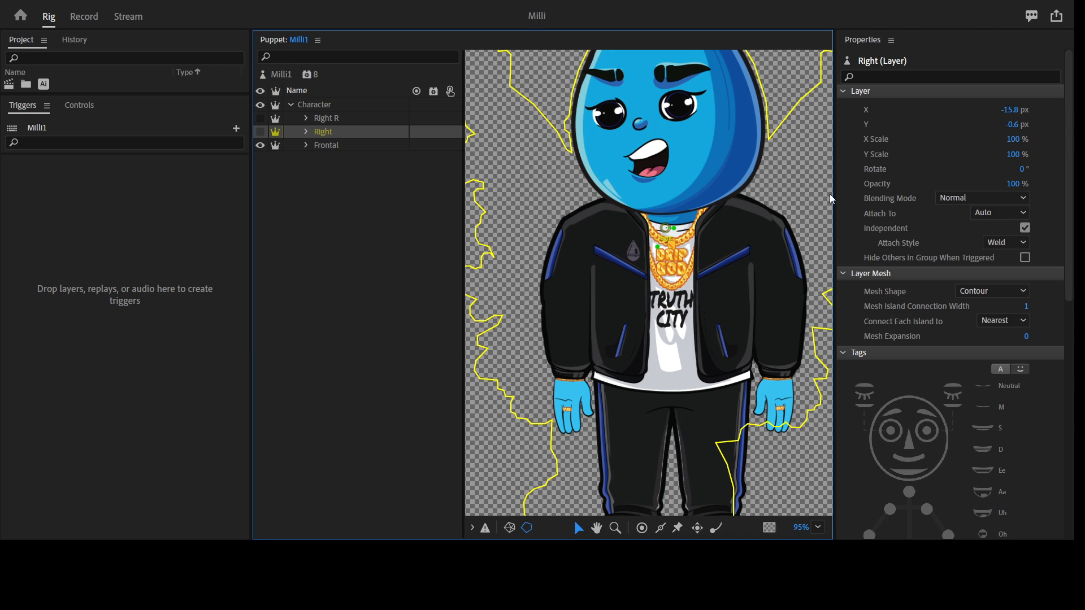
pyautogui.click(327, 144)
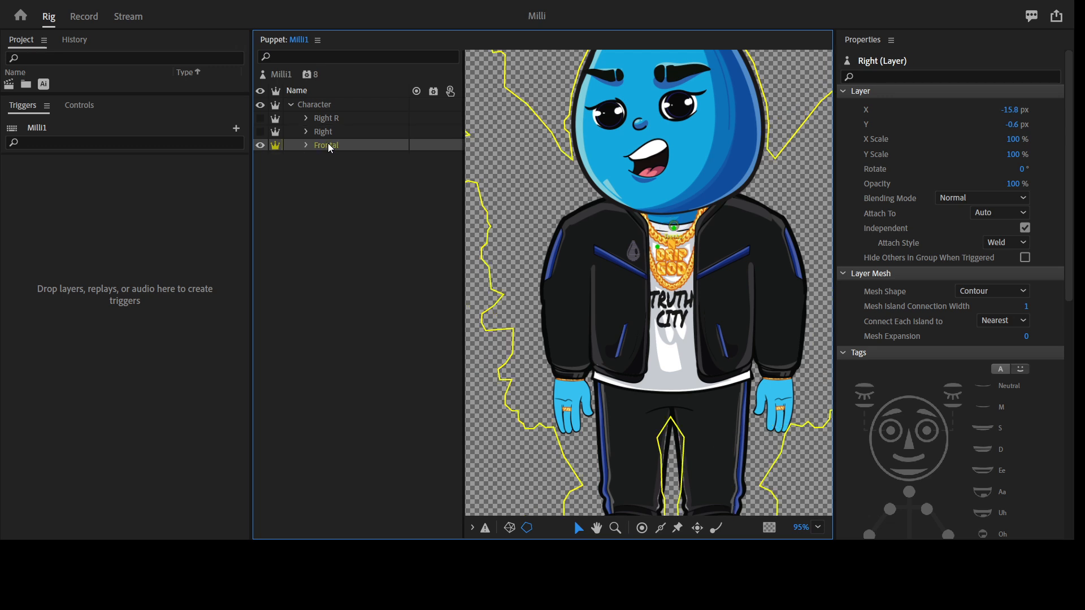
pyautogui.click(329, 122)
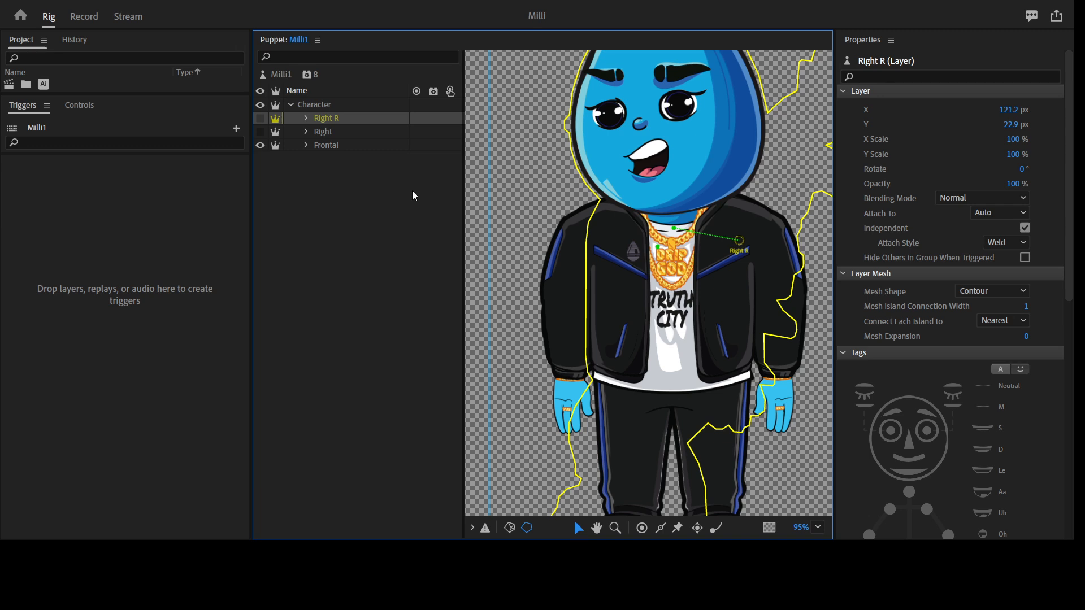
pyautogui.click(379, 202)
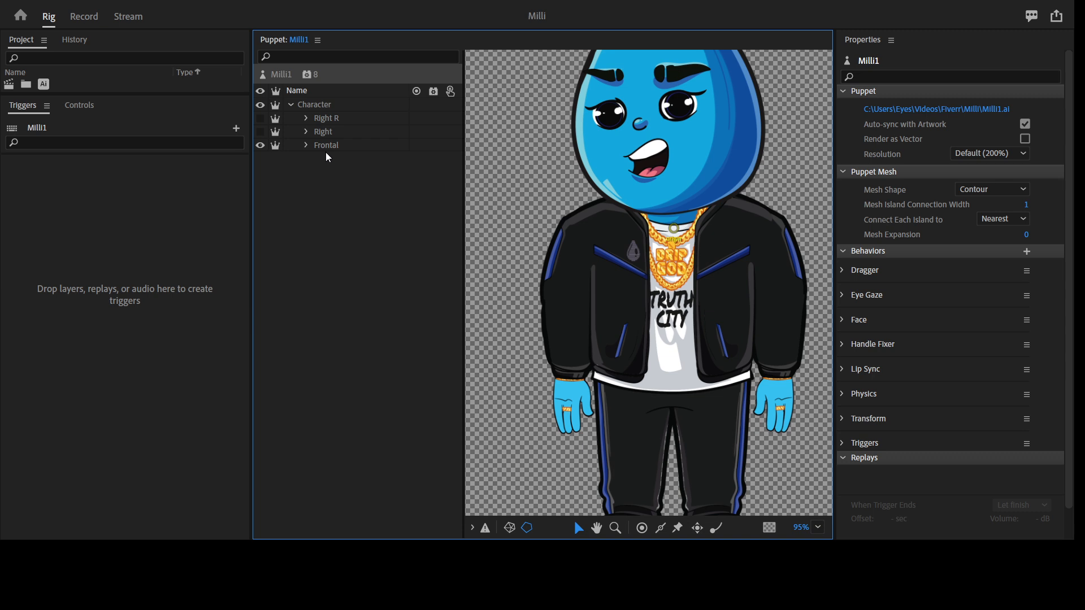
# - Expand the Frontal view's Head.R group down to the facial feature layers inside FFT
pyautogui.click(343, 145)
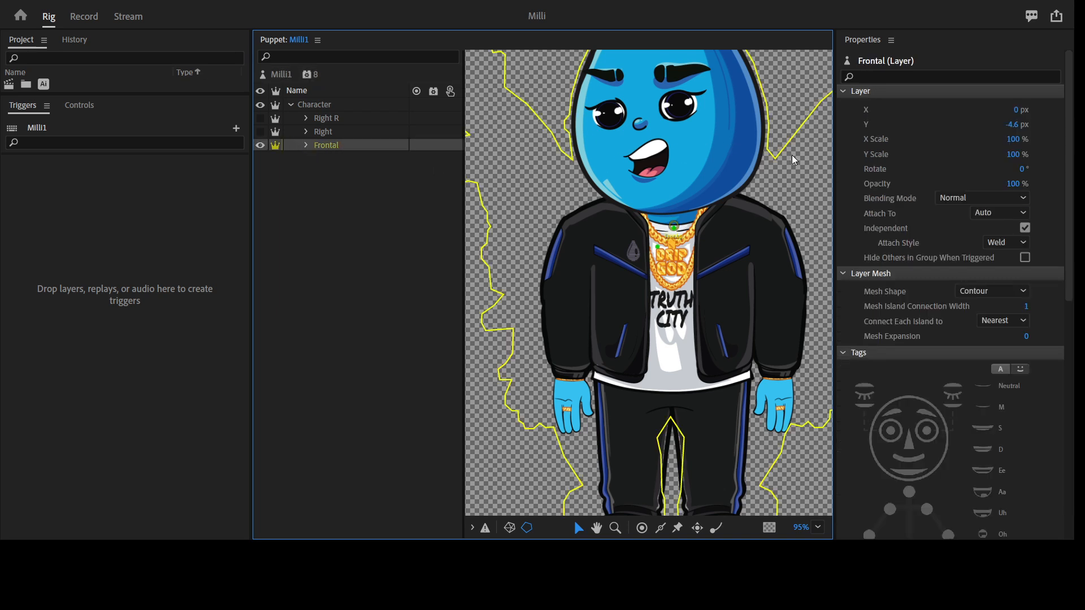
pyautogui.scroll(3, 782, 162)
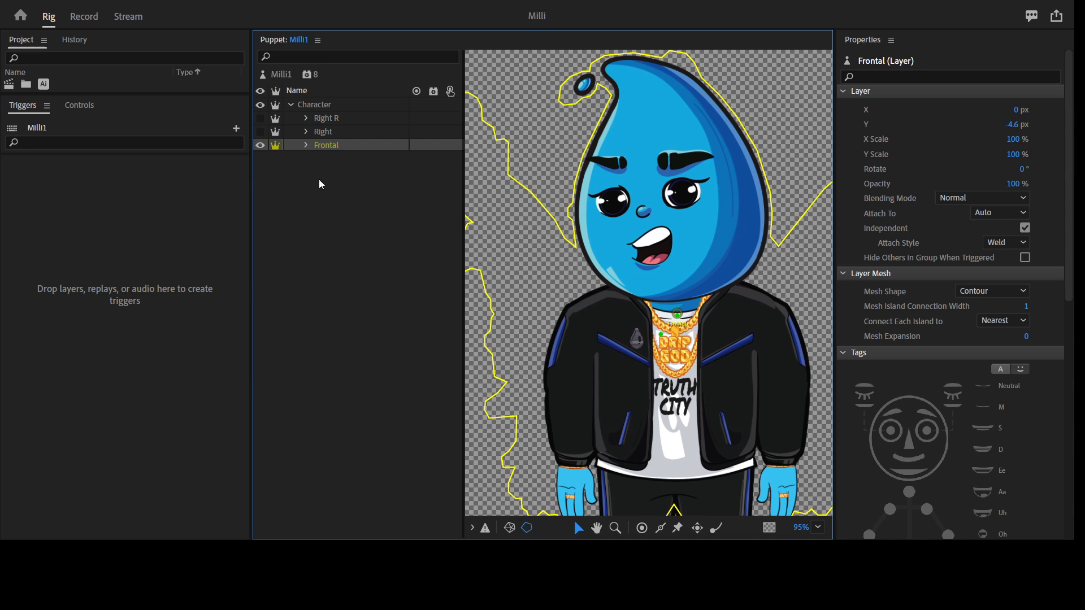
pyautogui.click(307, 146)
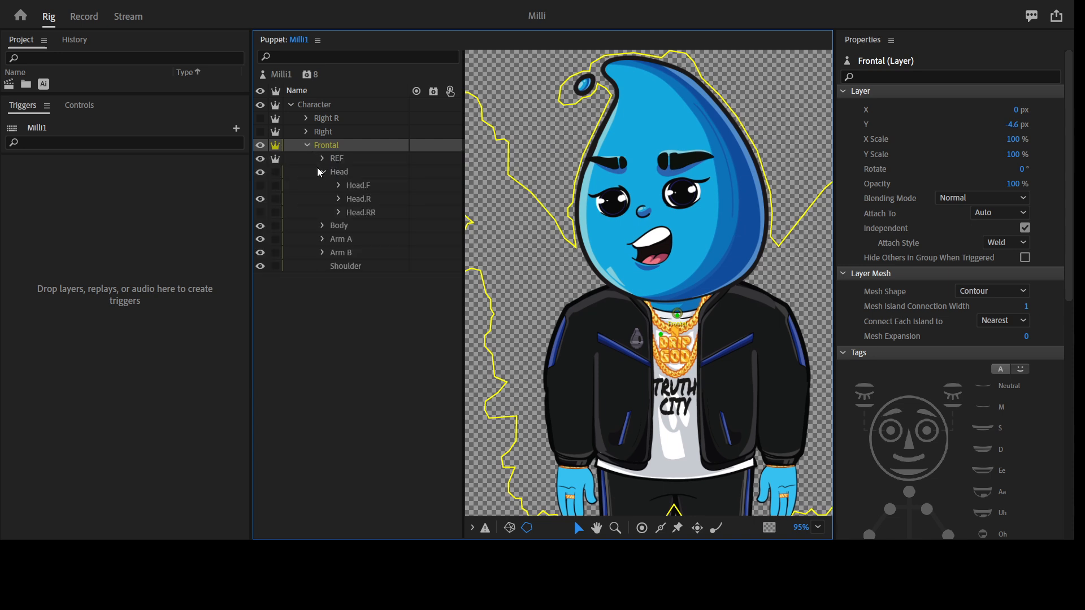
pyautogui.click(367, 202)
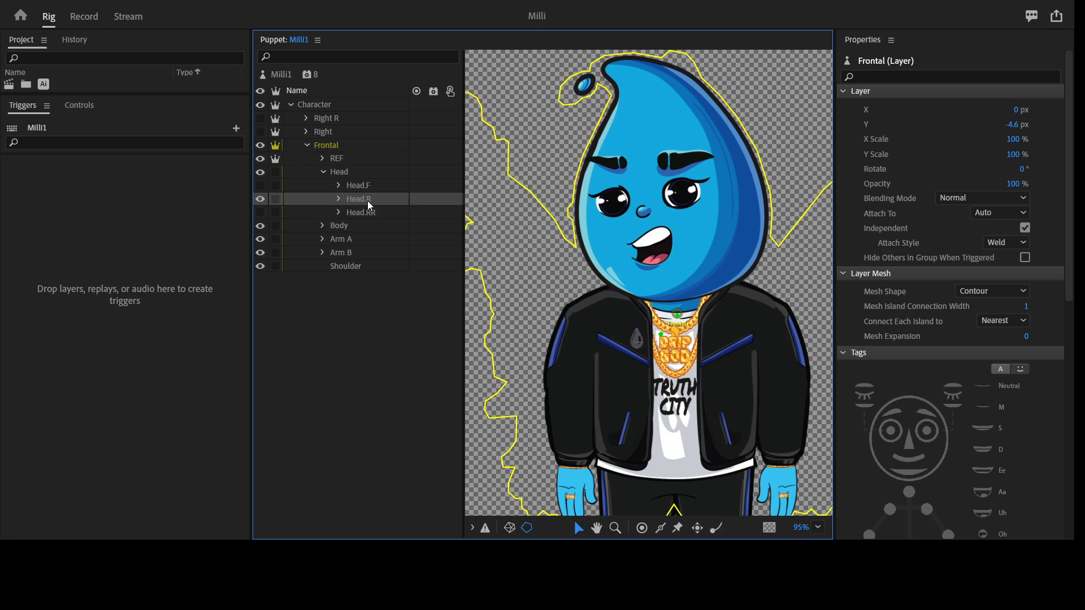
pyautogui.click(365, 172)
pyautogui.click(334, 205)
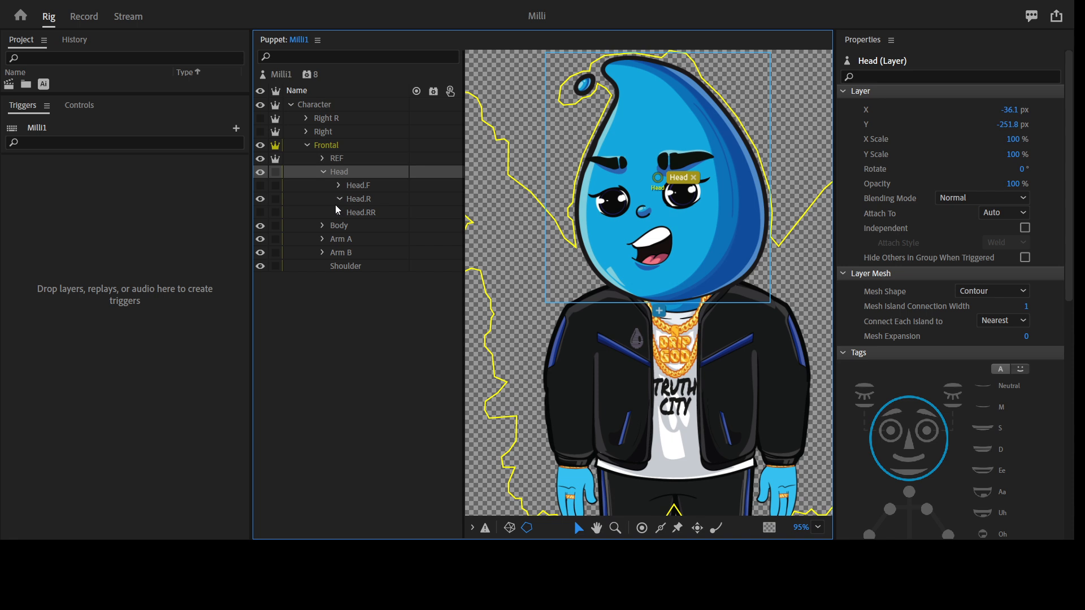
pyautogui.click(368, 202)
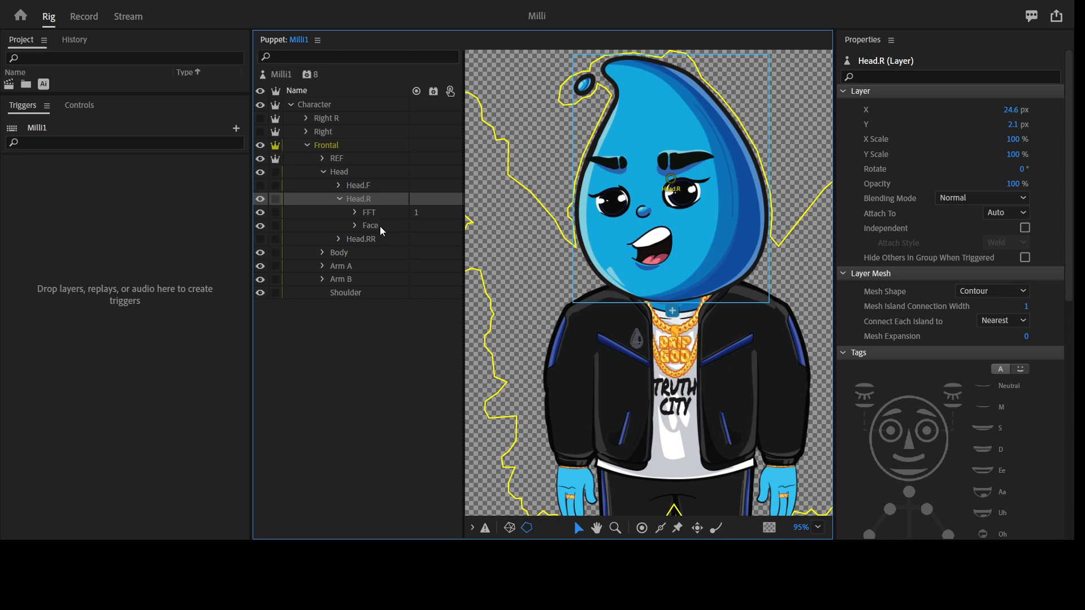
pyautogui.click(340, 201)
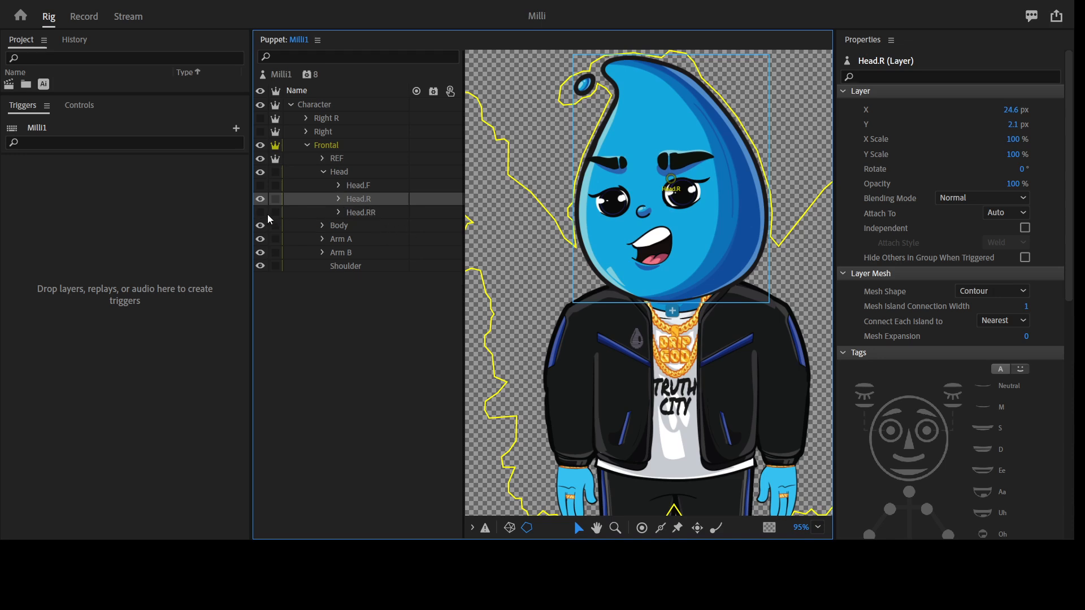
pyautogui.click(344, 199)
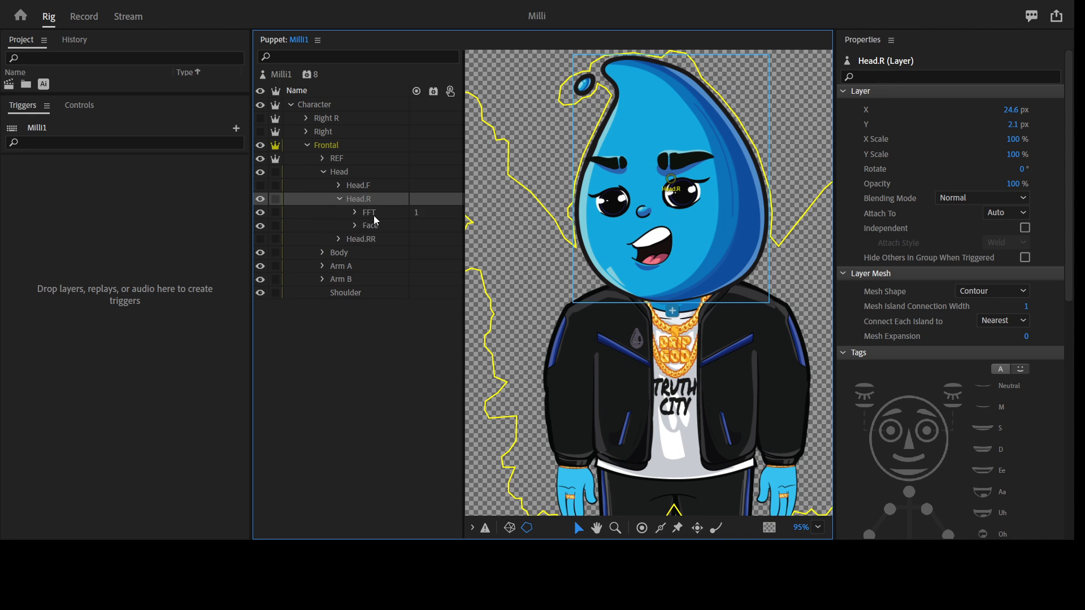
pyautogui.click(355, 214)
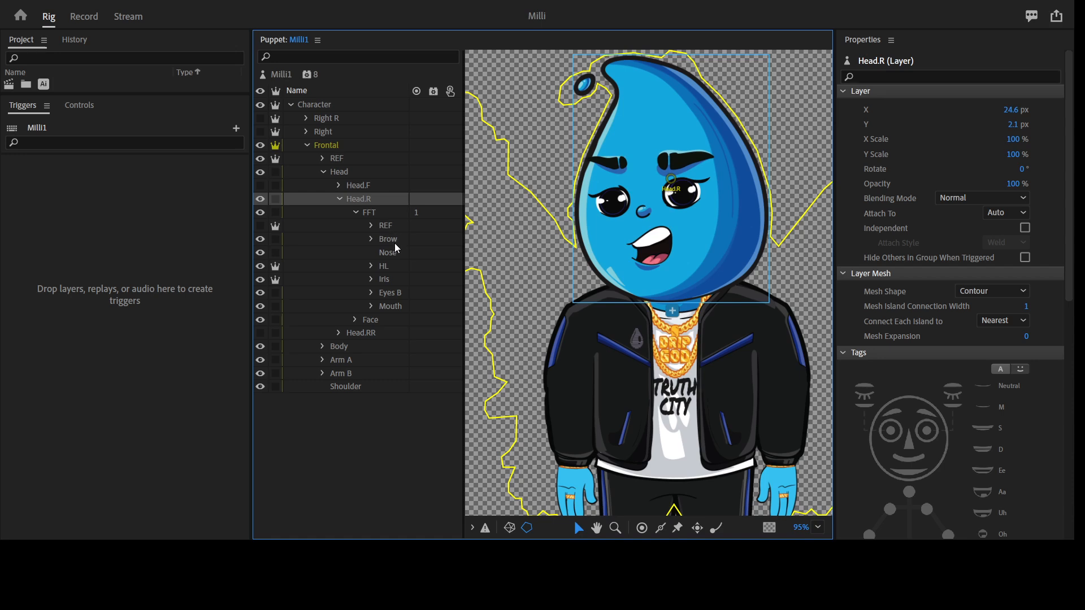
# - Create a trigger swap set from Head.R's Brow group and enable Latch for its triggers from Default to Scared 2
pyautogui.click(391, 241)
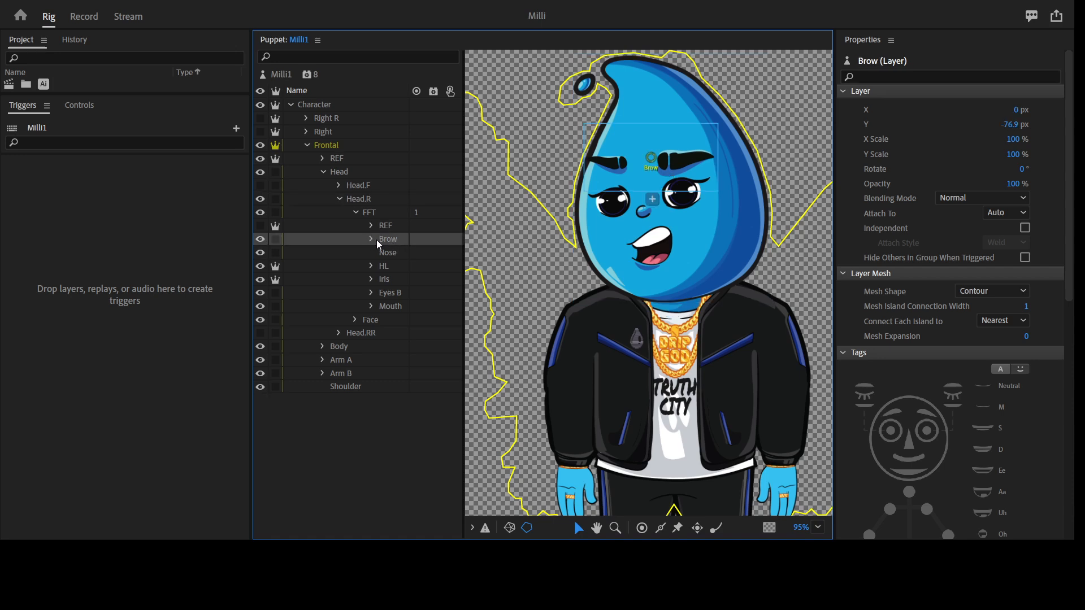
pyautogui.click(376, 240)
pyautogui.moveTo(463, 239); pyautogui.dragTo(495, 240)
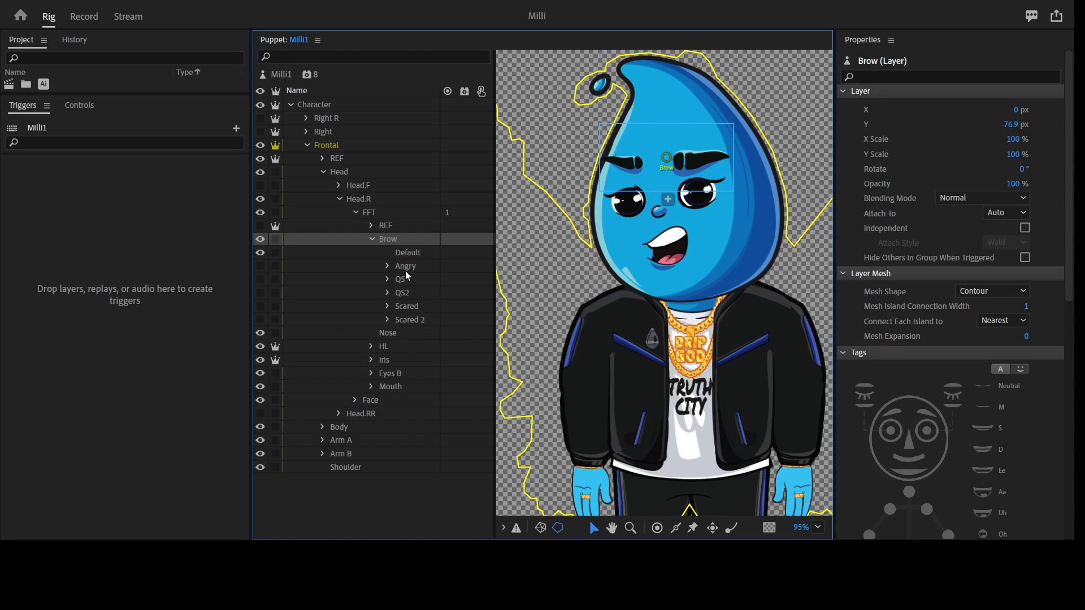
pyautogui.moveTo(395, 240); pyautogui.dragTo(112, 229)
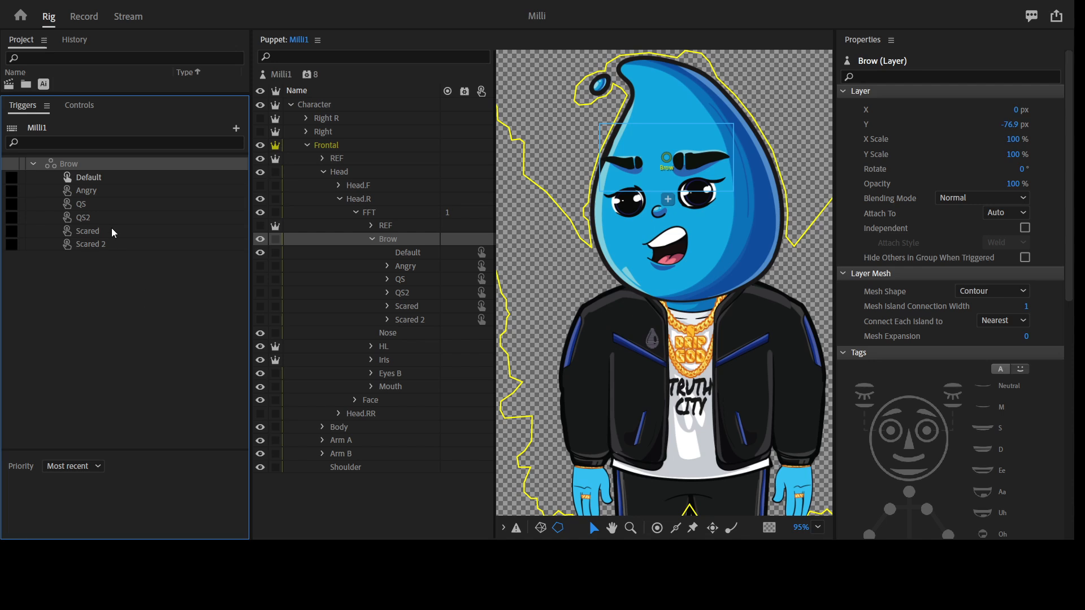
pyautogui.click(101, 181)
pyautogui.keyDown('shift'); pyautogui.click(105, 244); pyautogui.keyUp('shift')
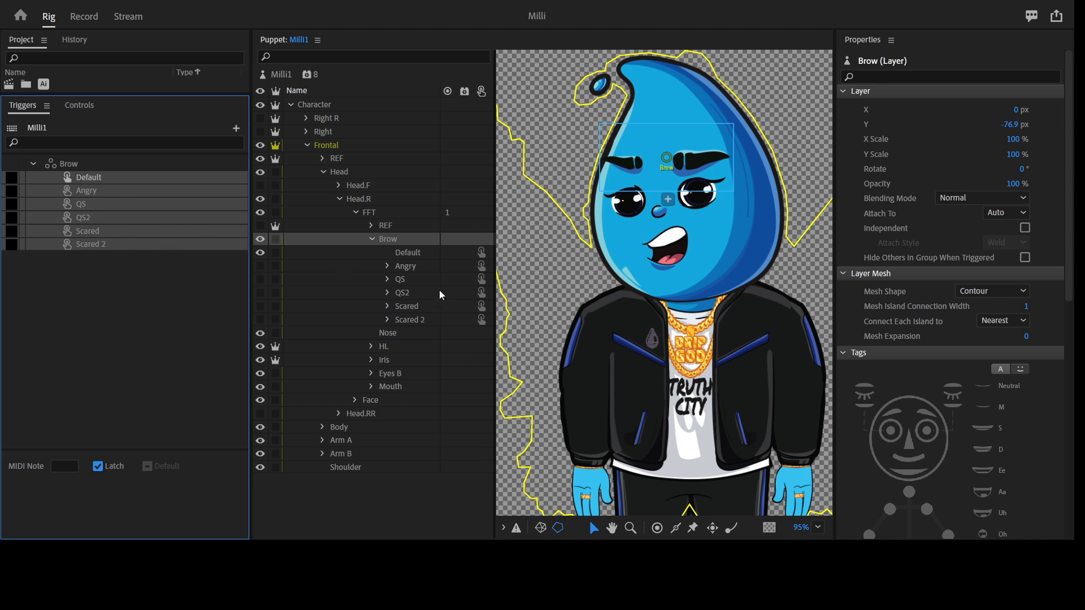
# - Examine which parts of the eyes the HL, Iris and Eyes B layers of Head.R cover
pyautogui.click(373, 239)
pyautogui.click(394, 265)
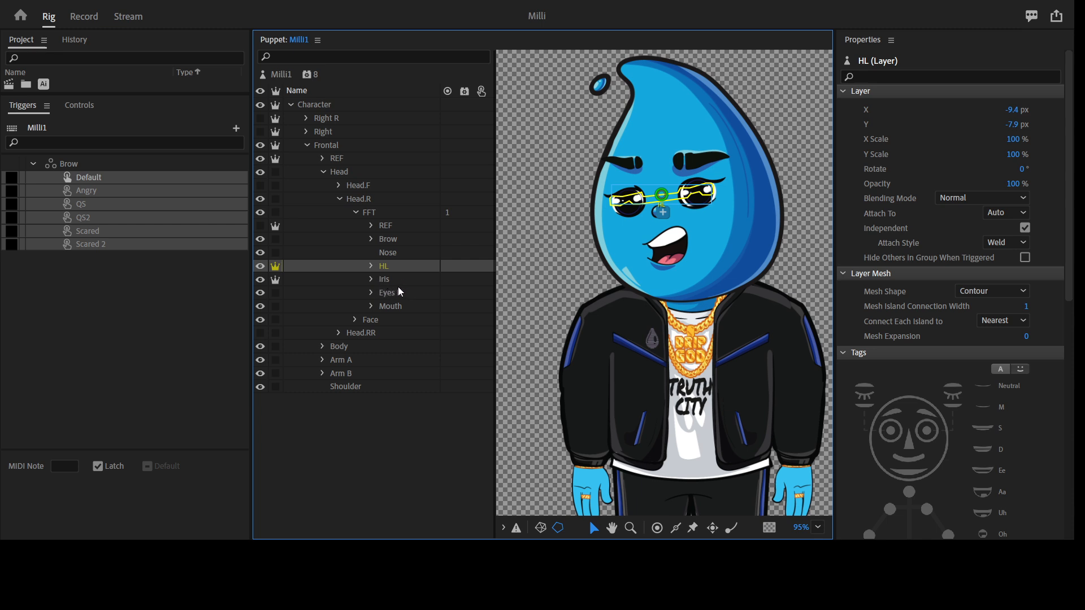
pyautogui.click(398, 279)
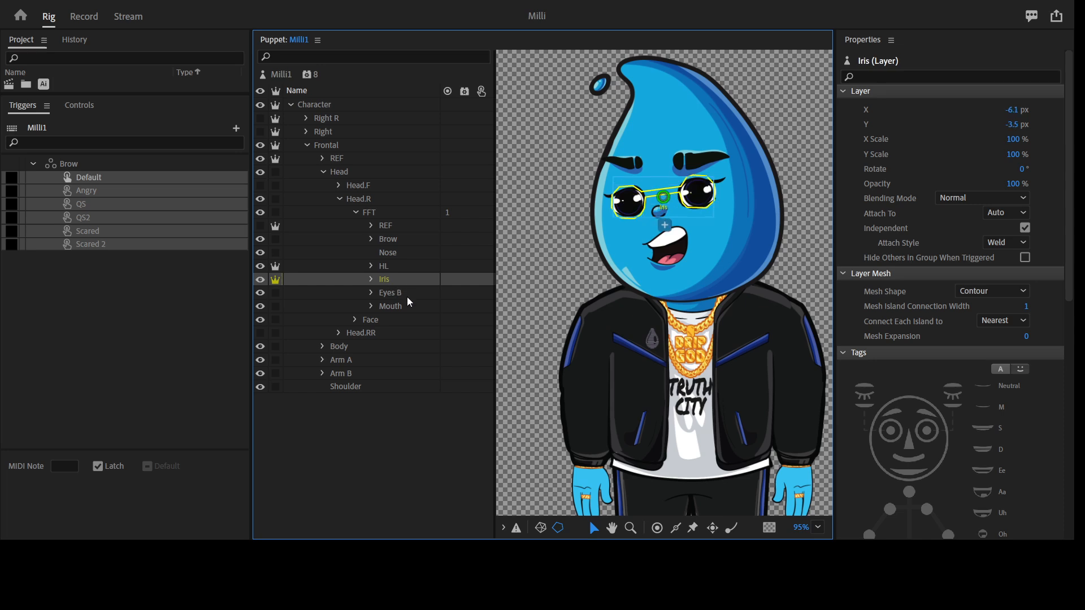
pyautogui.click(399, 295)
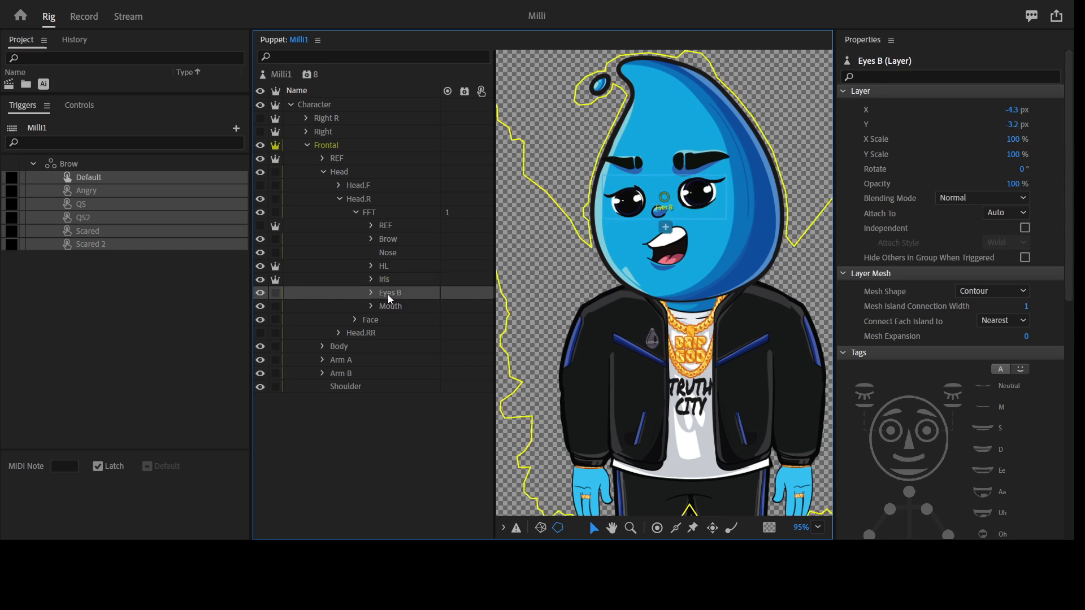
pyautogui.click(391, 281)
pyautogui.click(393, 267)
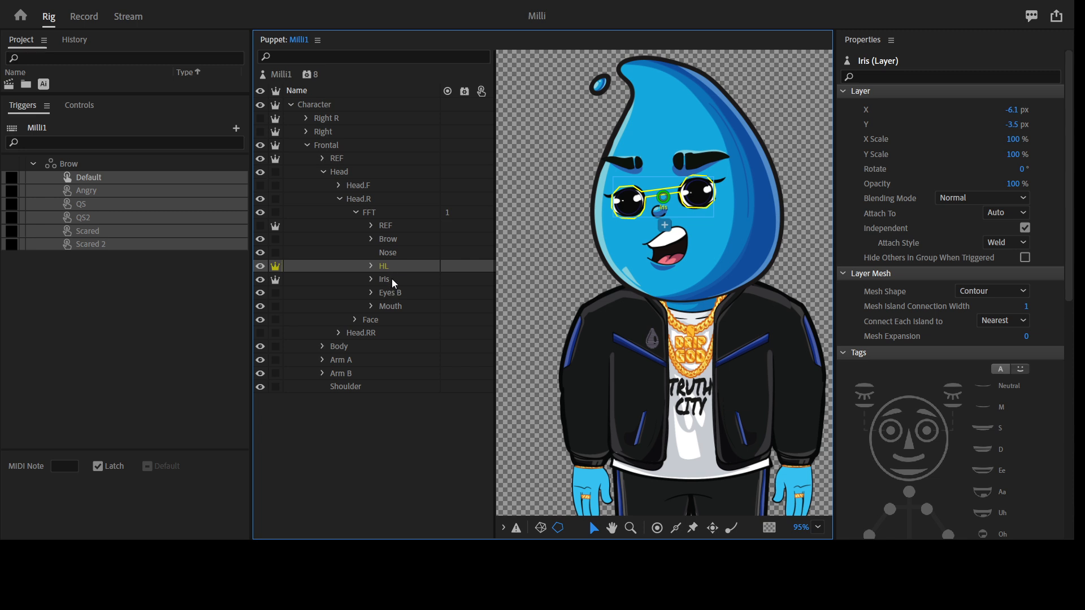
pyautogui.click(397, 280)
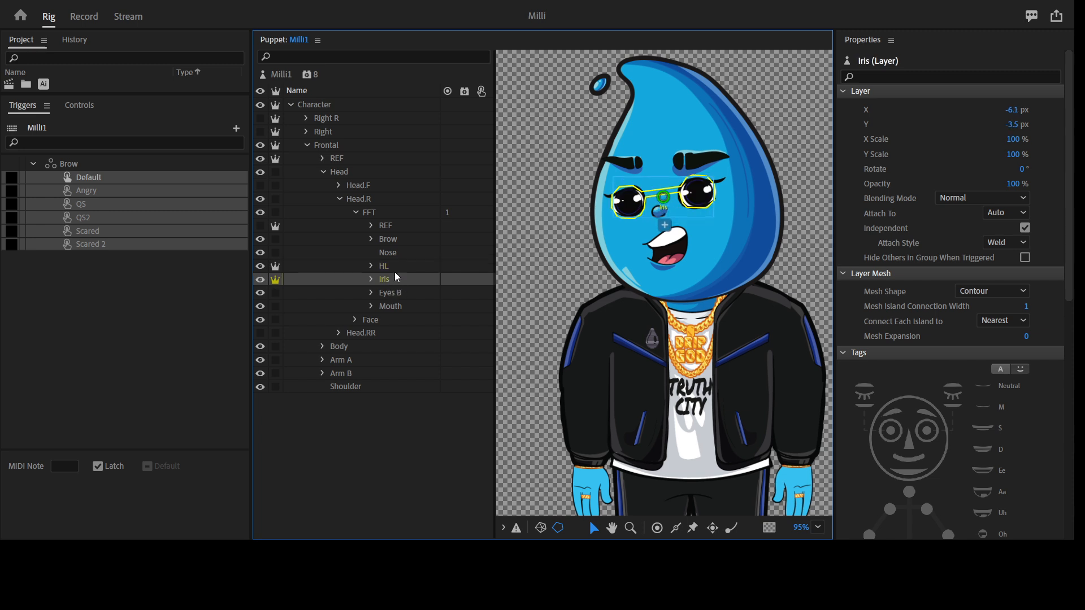
pyautogui.click(396, 266)
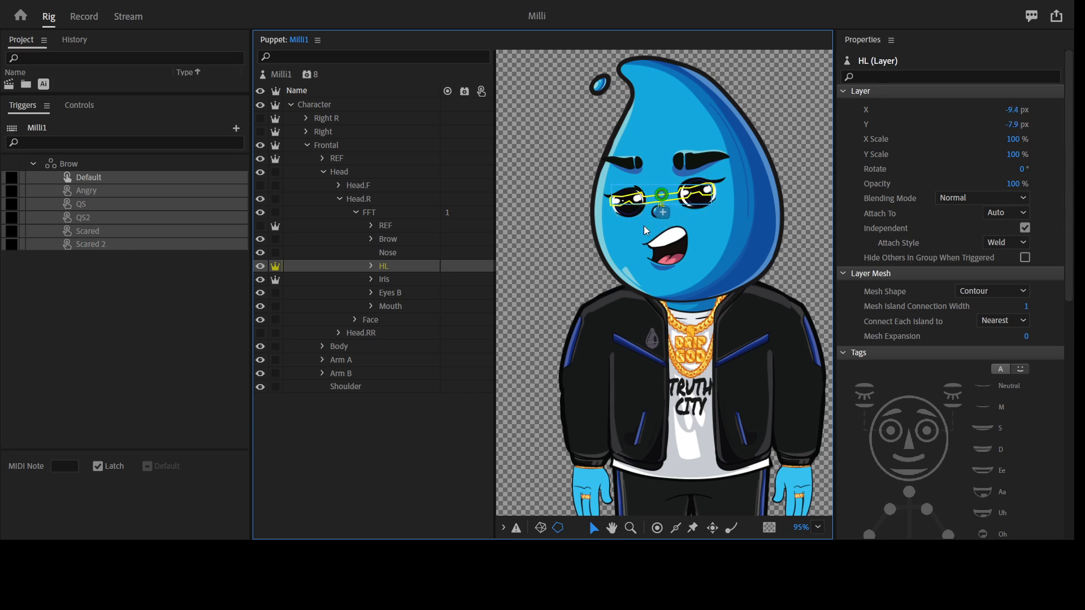
# - Create a trigger swap set from Head.R's Eyes B group and enable Latch for its triggers from Blink to close
pyautogui.click(395, 294)
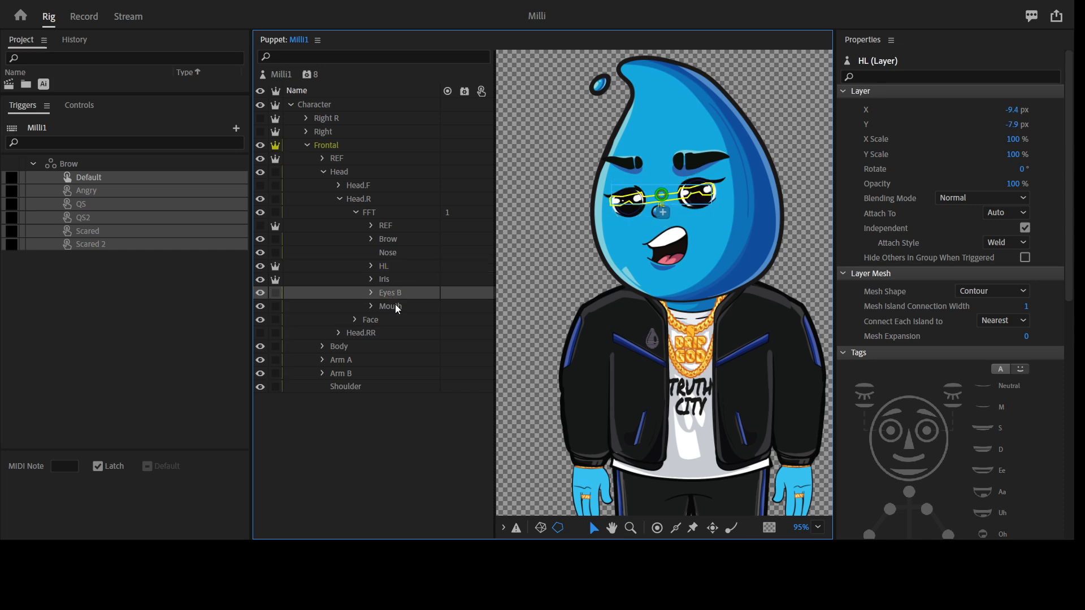
pyautogui.moveTo(400, 296); pyautogui.dragTo(350, 398)
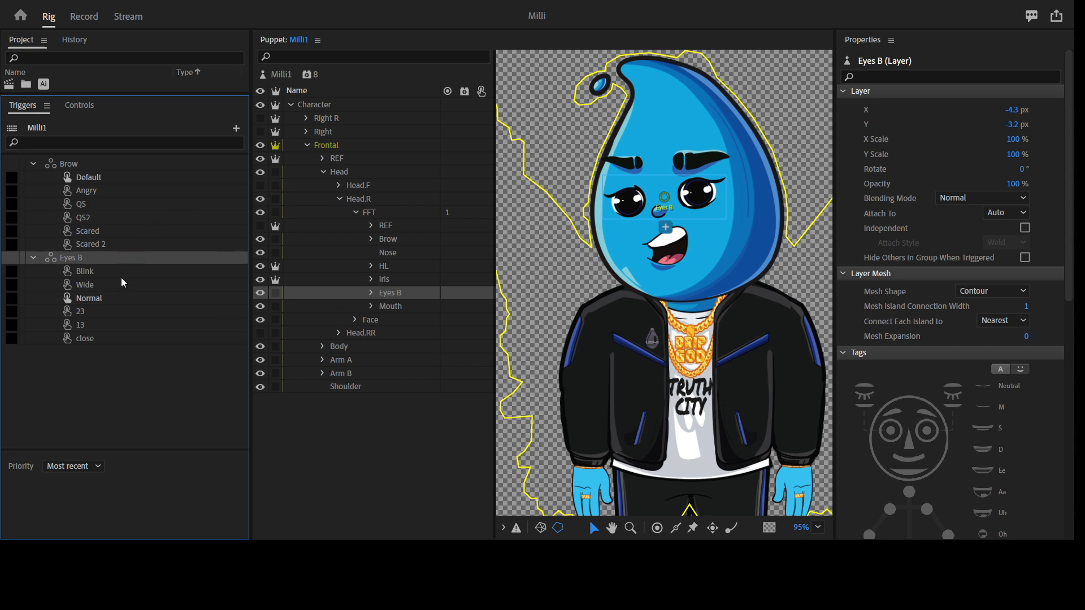
pyautogui.click(97, 179)
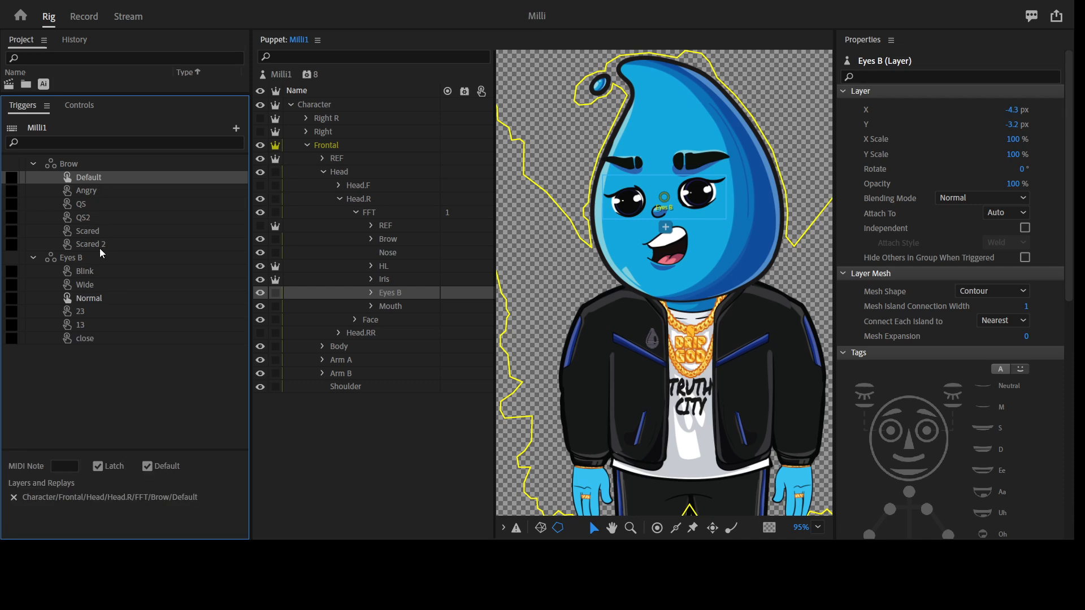
pyautogui.click(100, 268)
pyautogui.keyDown('shift'); pyautogui.click(98, 337); pyautogui.keyUp('shift')
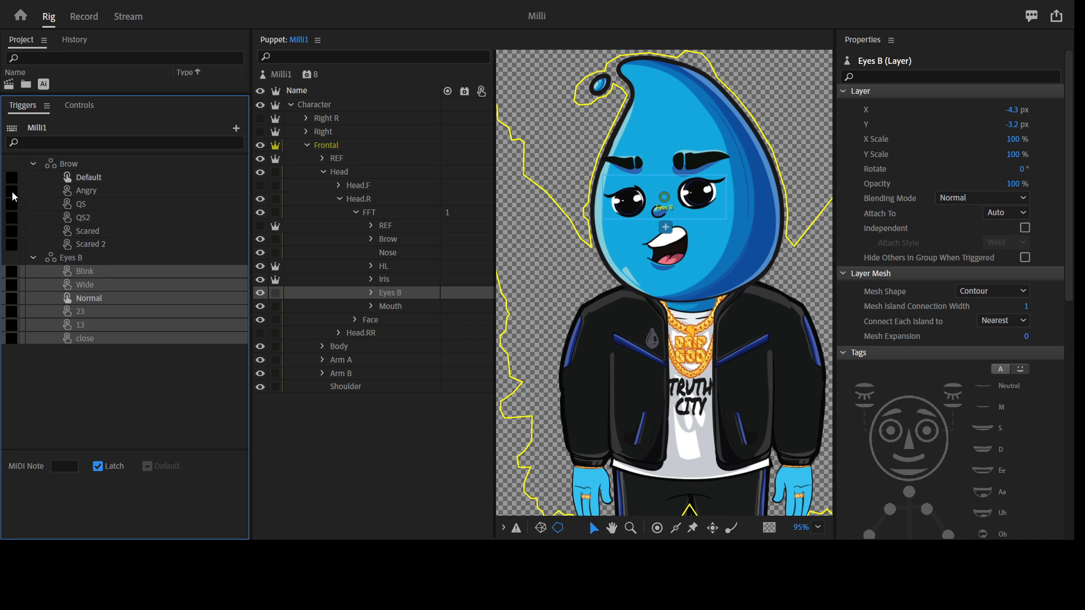
# - Assign keys 1 to 5 to the Brow triggers Angry, QS, QS2, Scared and Scared 2, in that order
pyautogui.click(12, 195)
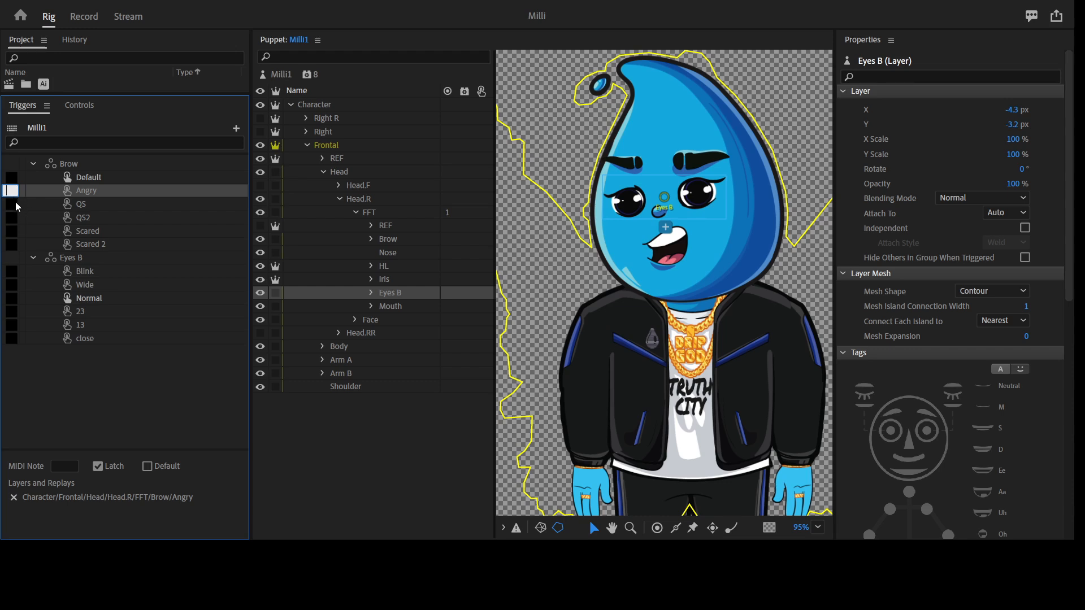
pyautogui.write('1')
pyautogui.click(11, 205)
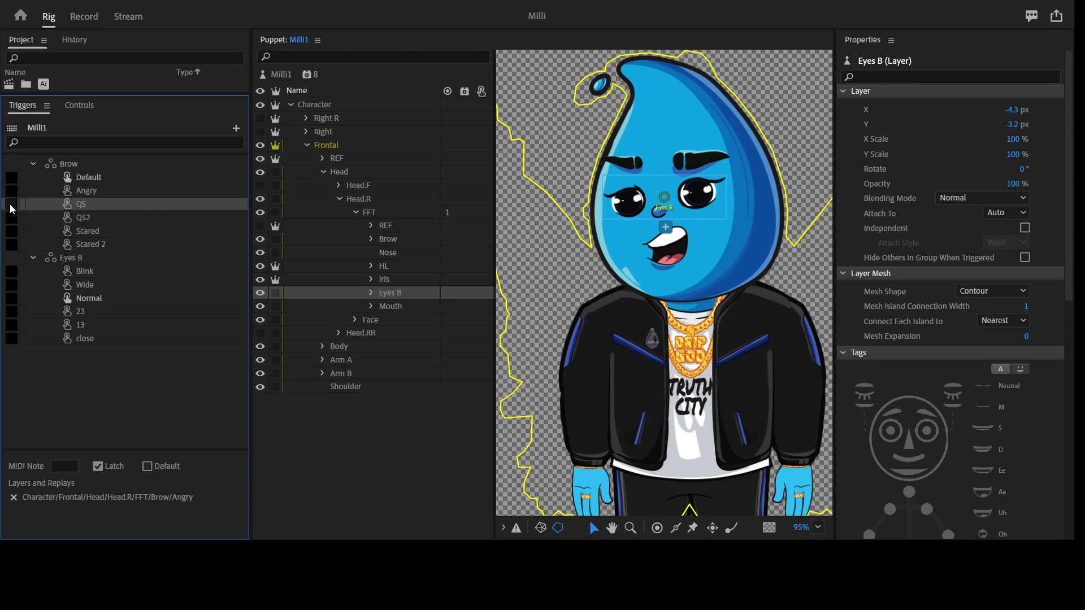
pyautogui.click(11, 206)
pyautogui.write('2')
pyautogui.click(11, 219)
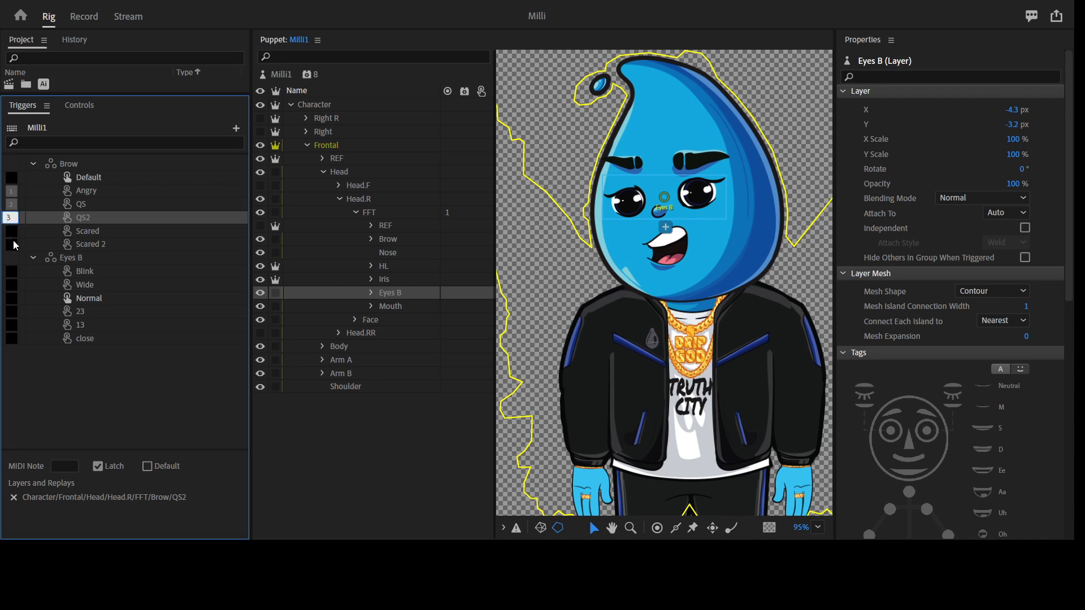
pyautogui.click(14, 240)
pyautogui.click(12, 232)
pyautogui.write('4')
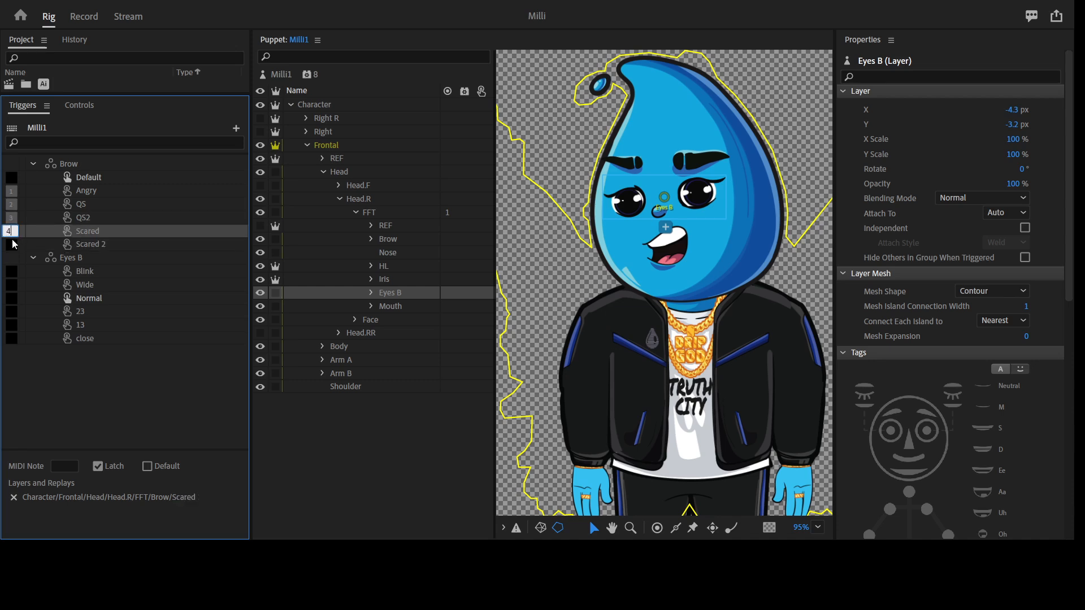
pyautogui.click(12, 243)
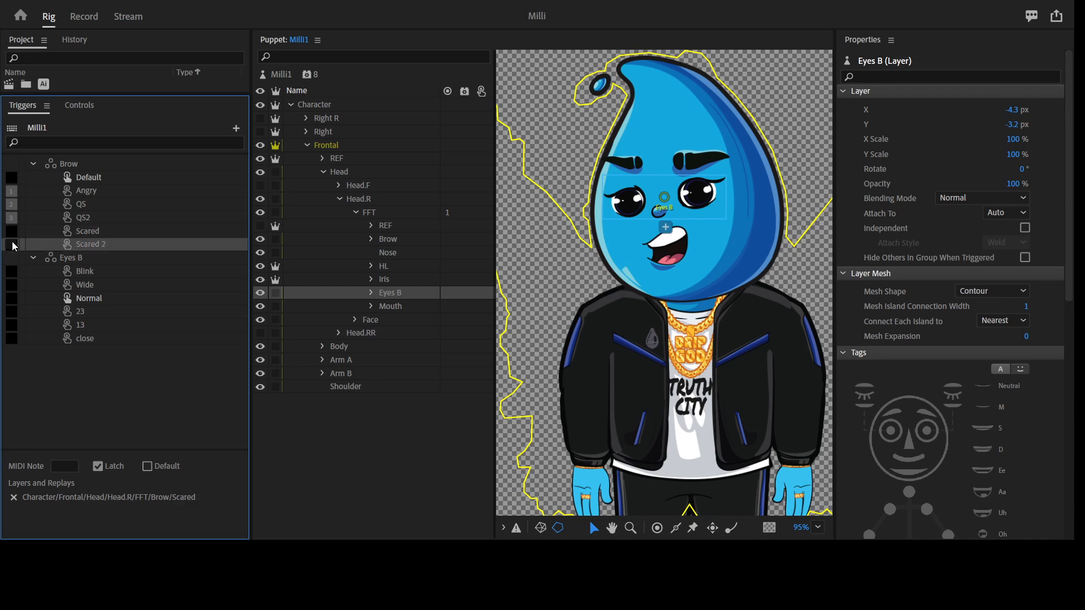
# - Assign key 6 to the Wide trigger of the Eyes B swap set
pyautogui.click(12, 277)
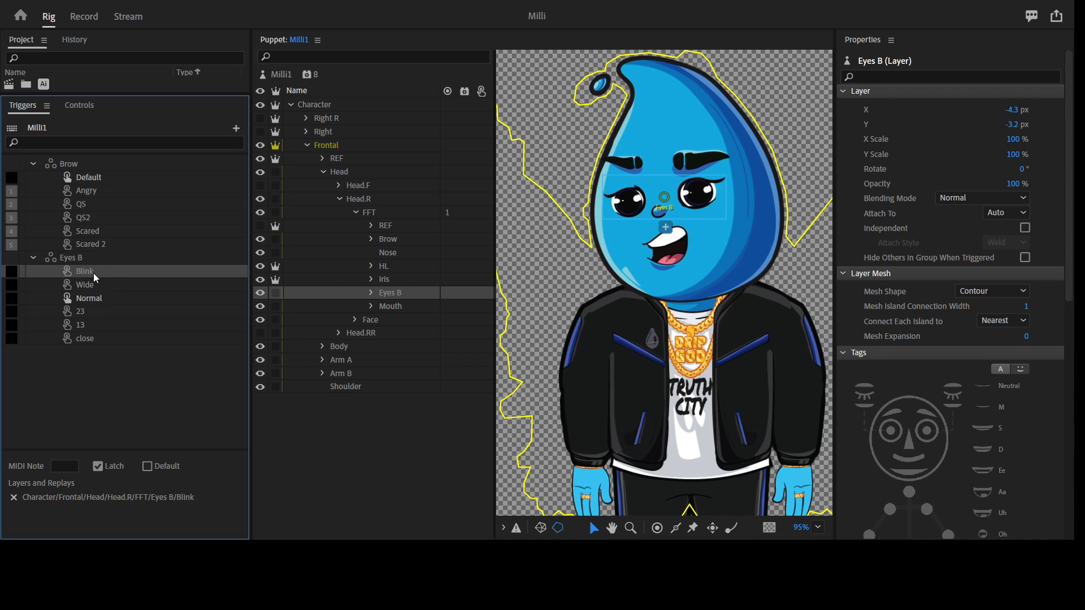
pyautogui.click(96, 288)
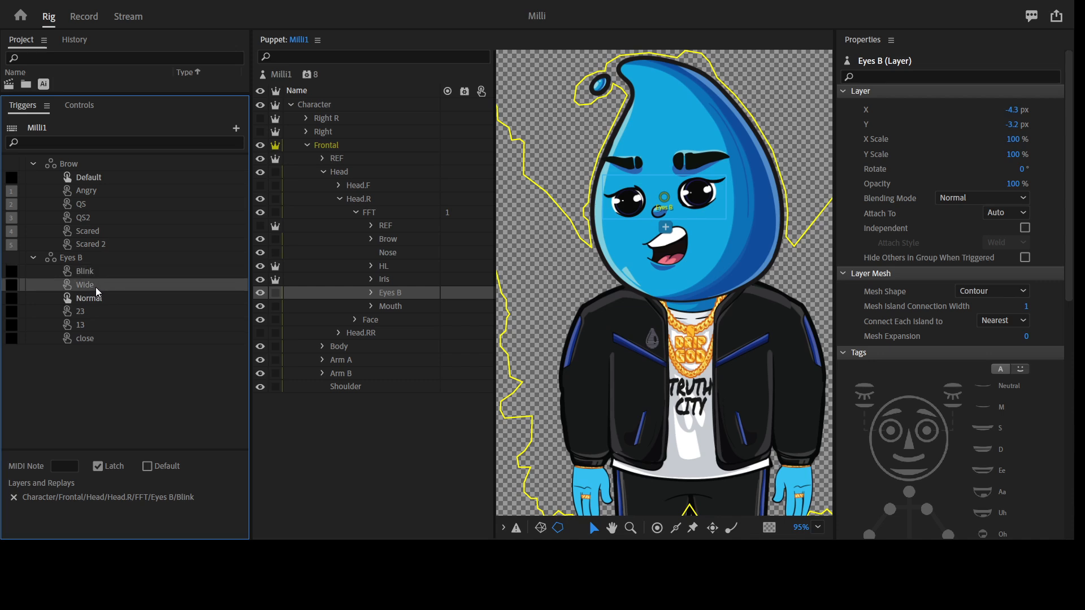
pyautogui.click(9, 286)
pyautogui.write('6')
pyautogui.click(22, 297)
pyautogui.click(11, 298)
pyautogui.write('7')
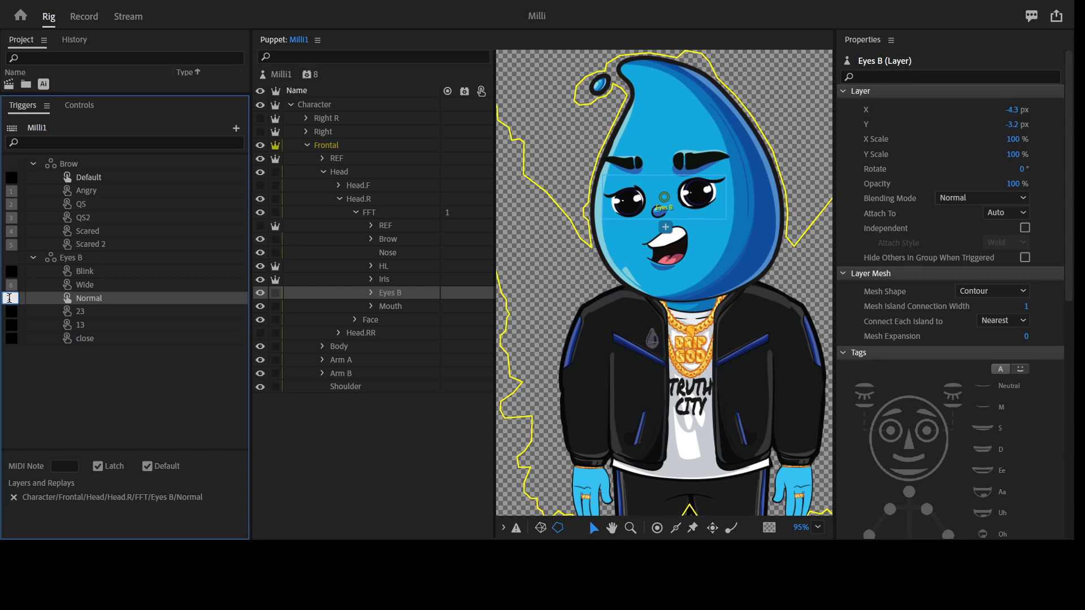
pyautogui.doubleClick(9, 299)
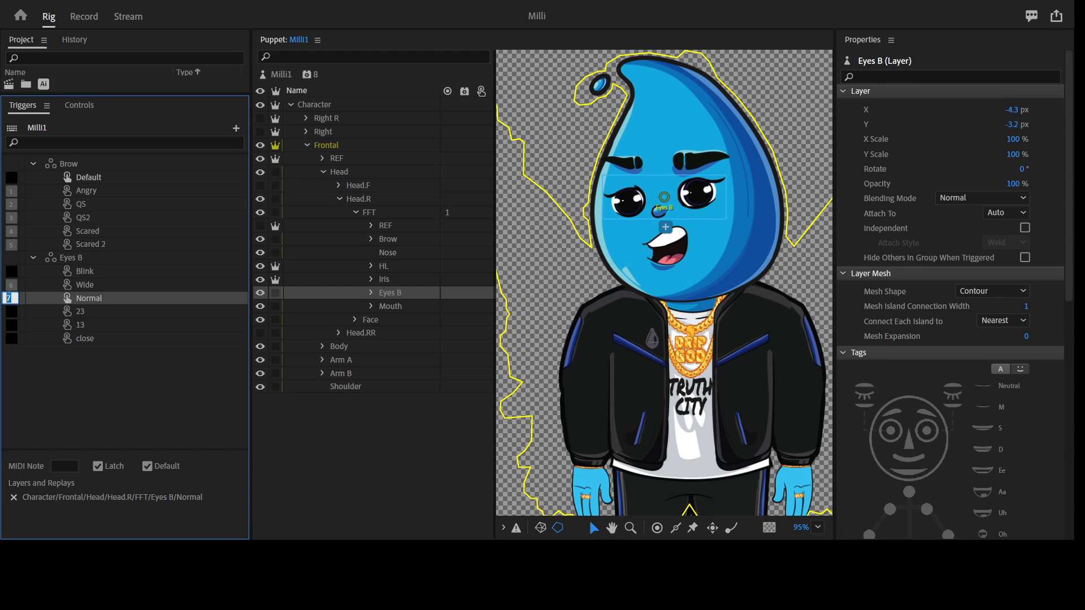
# - Assign keys 7, 8, 9 and 0 to the Eyes B triggers 23, 13, close and Blink, respectively
pyautogui.click(10, 311)
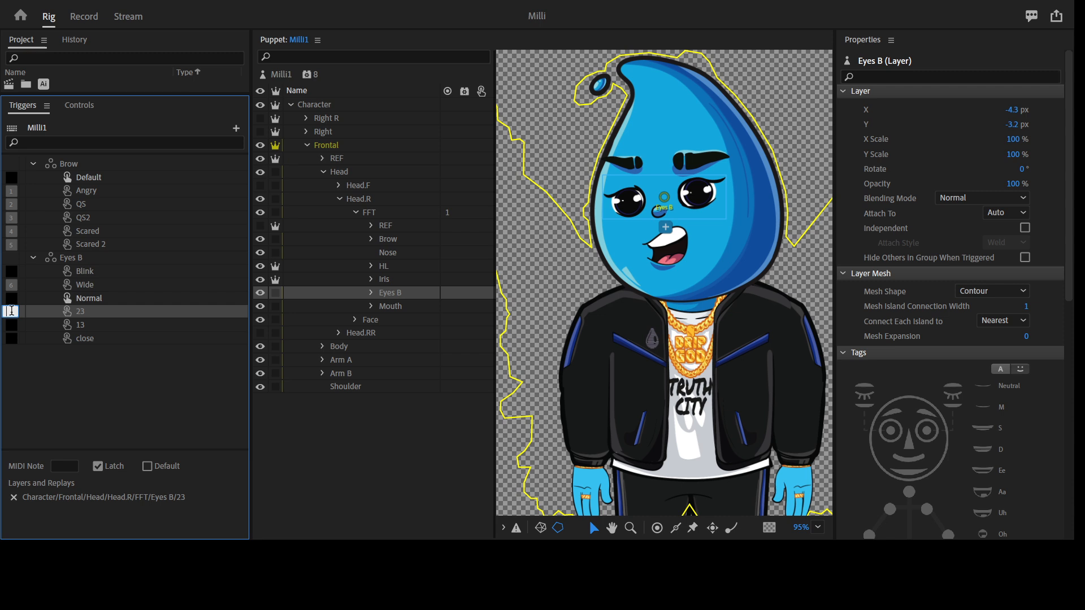
pyautogui.write('7')
pyautogui.click(14, 325)
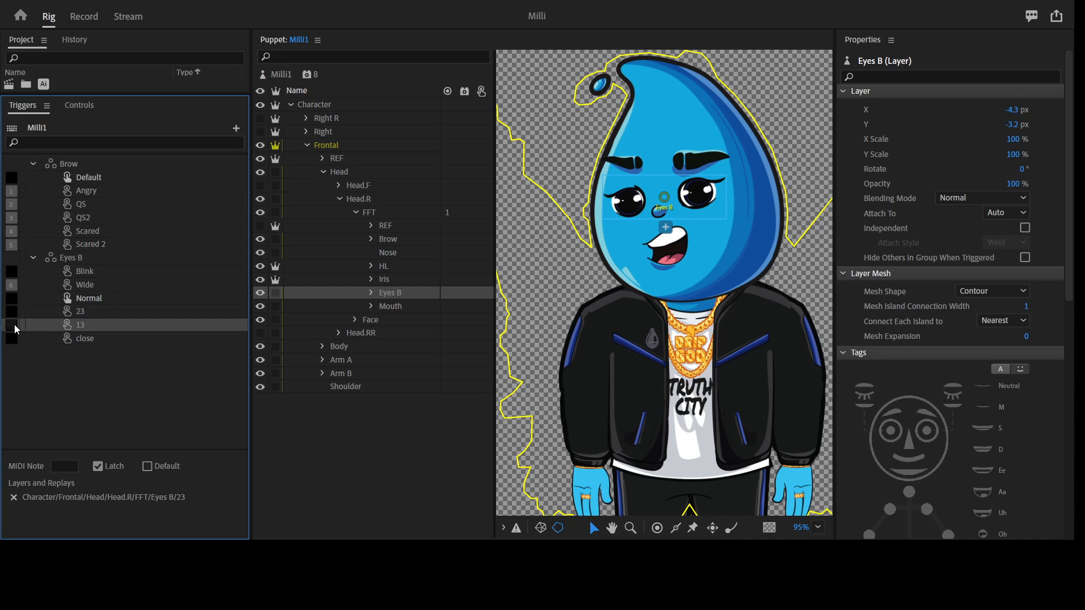
pyautogui.write('8')
pyautogui.click(12, 339)
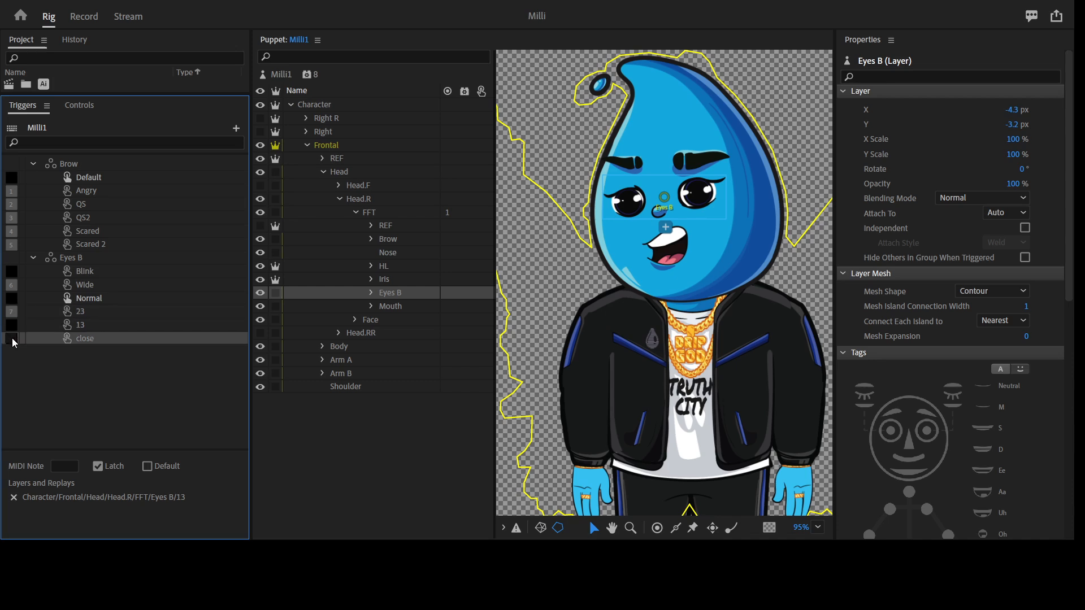
pyautogui.click(131, 272)
pyautogui.click(11, 271)
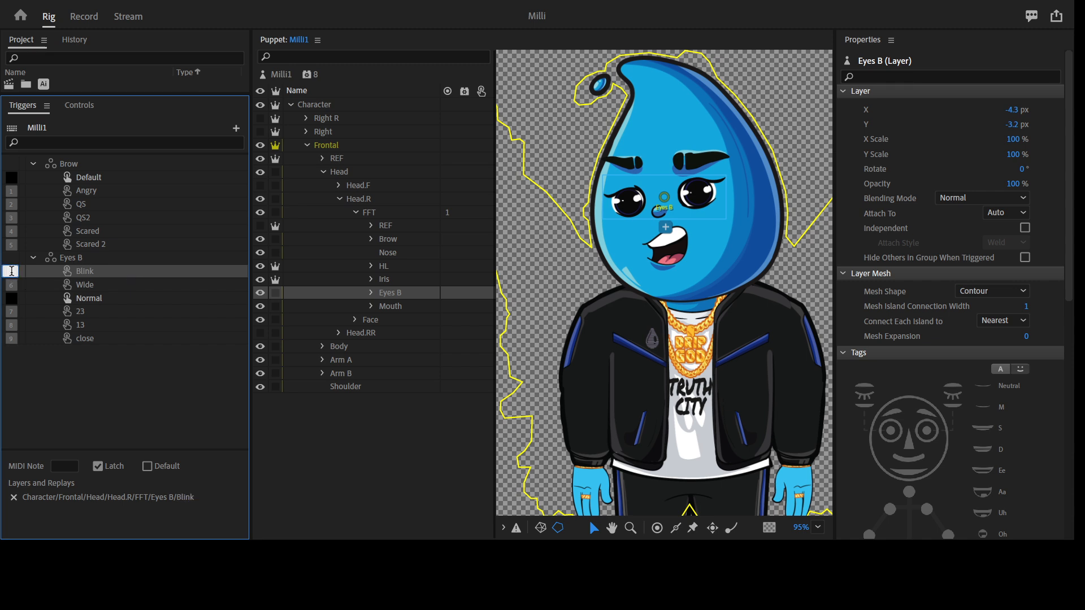
pyautogui.write('0')
pyautogui.click(126, 284)
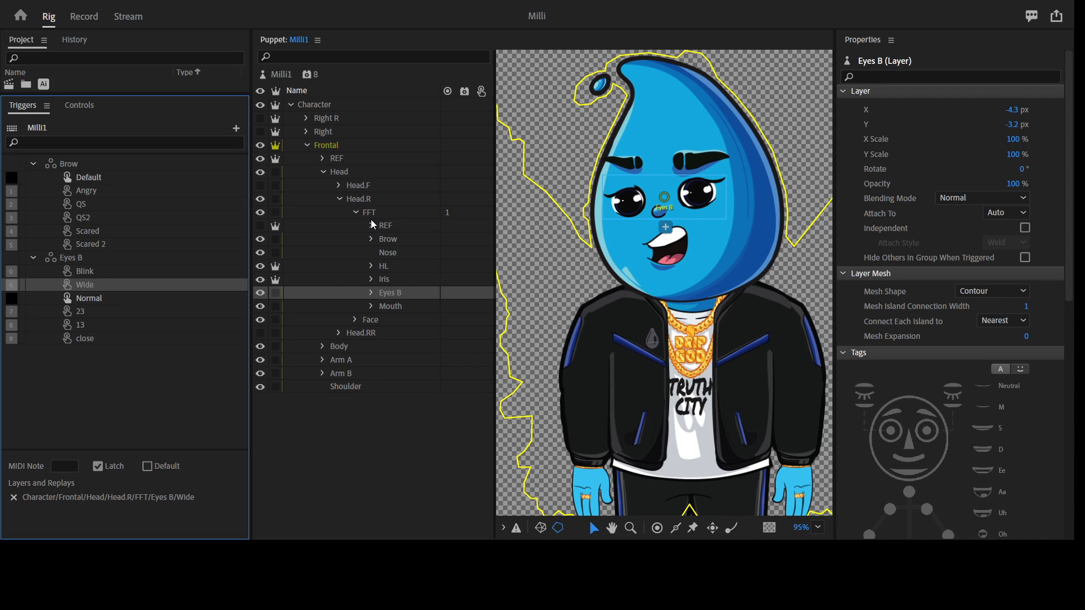
# - Add the Cycle Layers behavior to Head.R's Blink layer in Eyes B and the Angry through Scared 2 layers in Brow
pyautogui.click(371, 293)
pyautogui.click(371, 293)
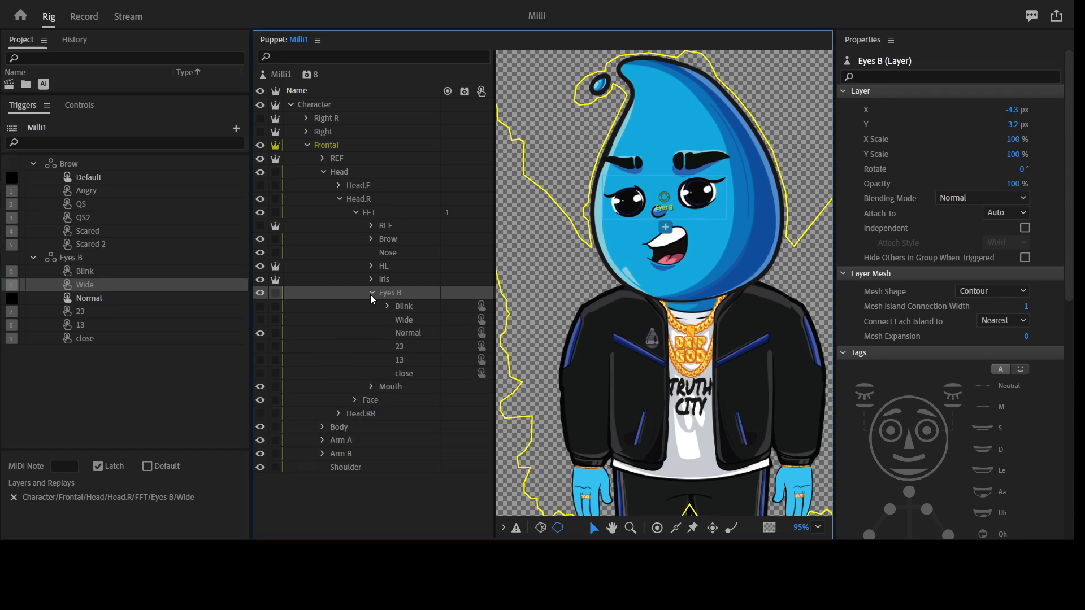
pyautogui.click(413, 310)
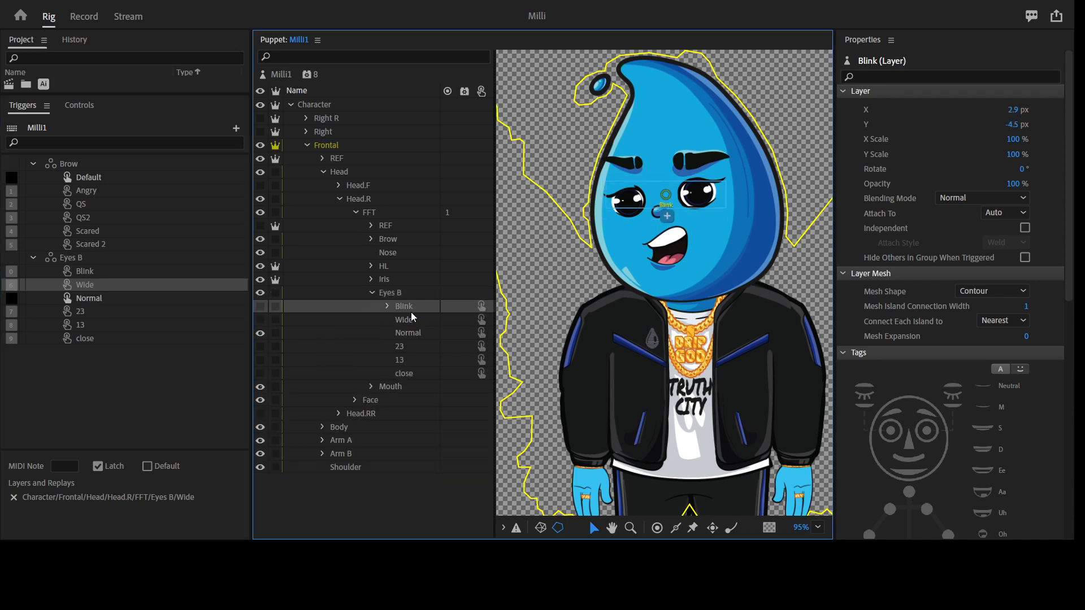
pyautogui.click(371, 240)
pyautogui.keyDown('ctrl'); pyautogui.click(412, 269); pyautogui.keyUp('ctrl')
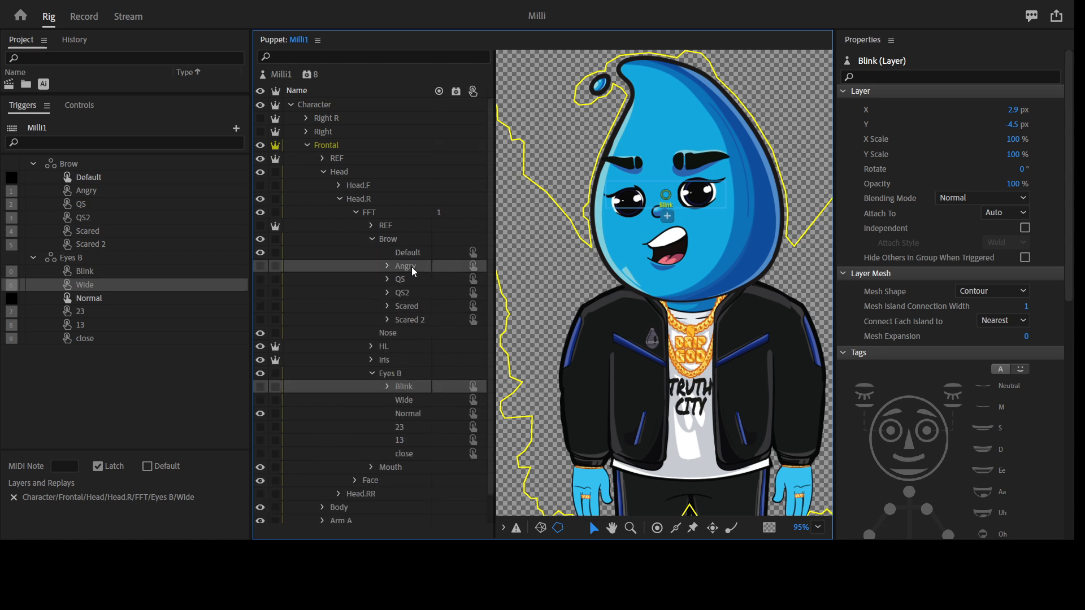
pyautogui.keyDown('shift'); pyautogui.click(421, 319); pyautogui.keyUp('shift')
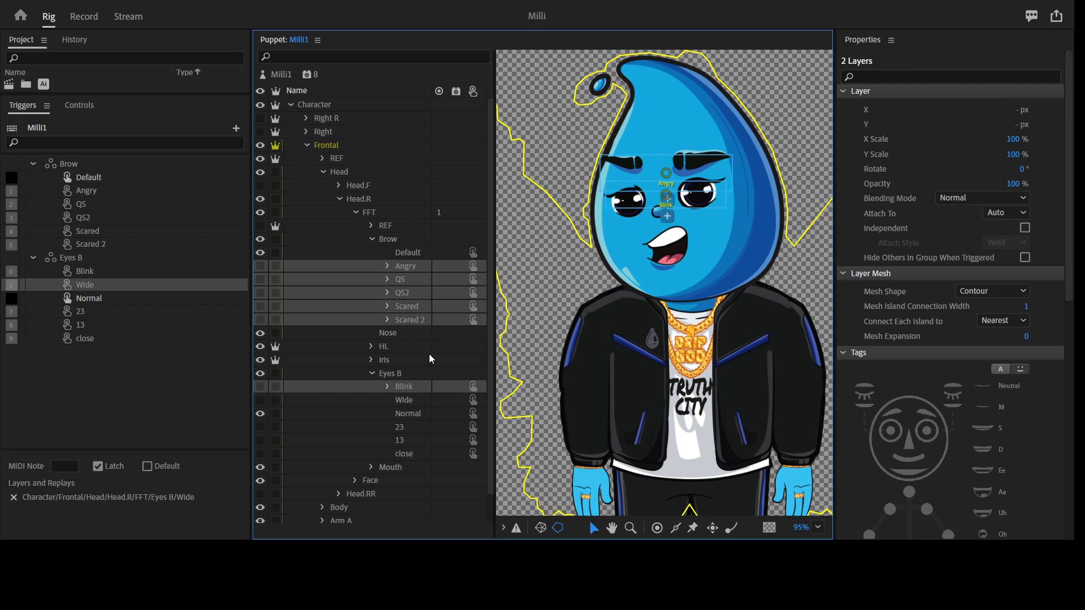
pyautogui.scroll(-1, 422, 447)
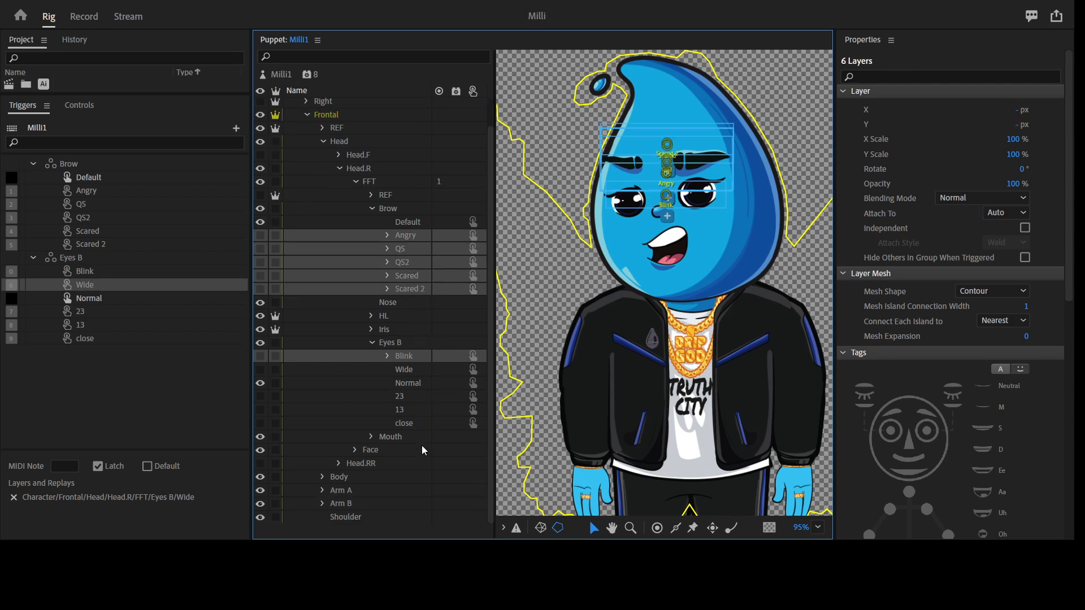
pyautogui.scroll(-8, 972, 412)
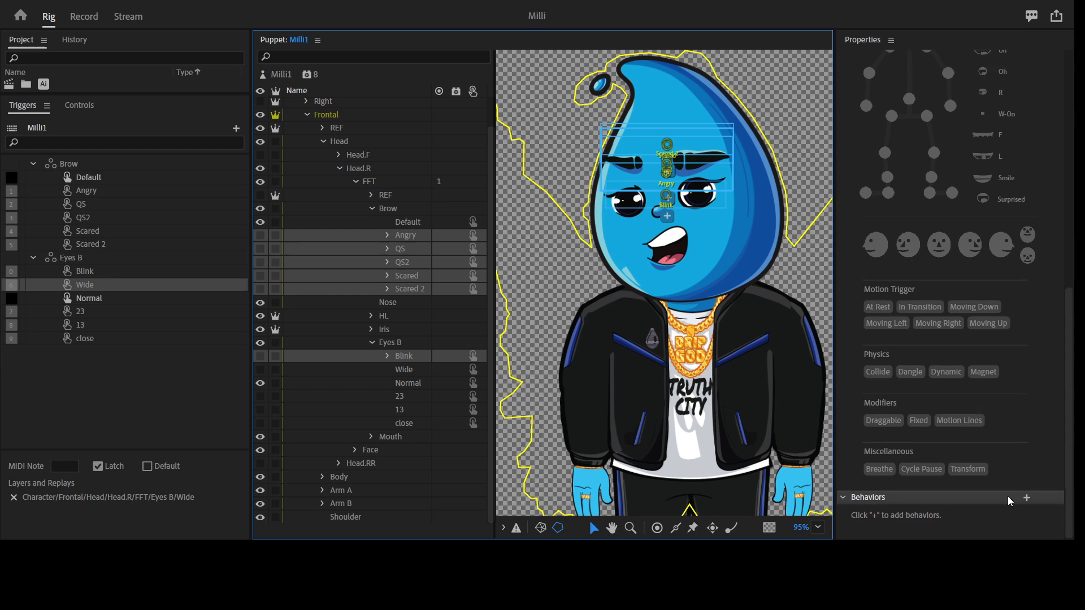
pyautogui.click(1027, 498)
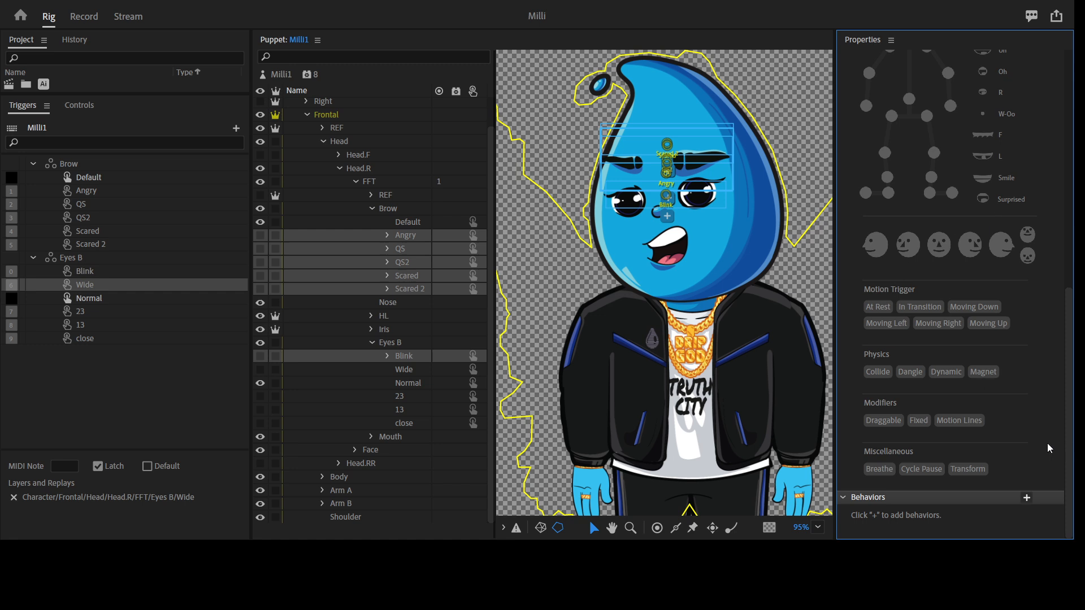
# - Set Cycle Layers to advance every 2 frames with Forward and Reverse and Hold on Last Layer enabled, and collapse Brow and Eyes B
pyautogui.scroll(-5, 1048, 444)
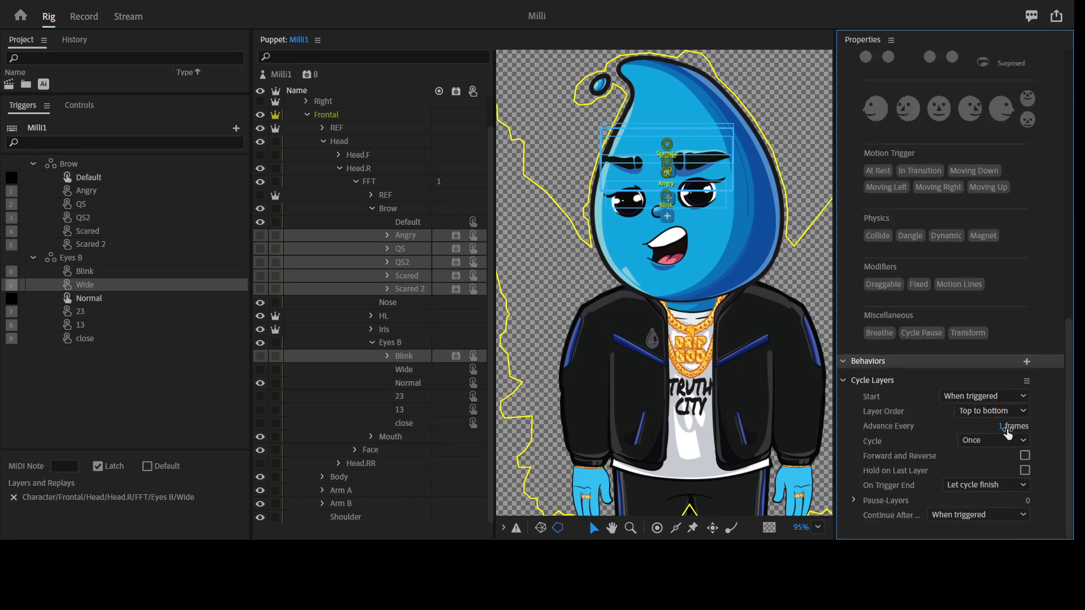
pyautogui.write('2')
pyautogui.press('Return')
pyautogui.click(1029, 458)
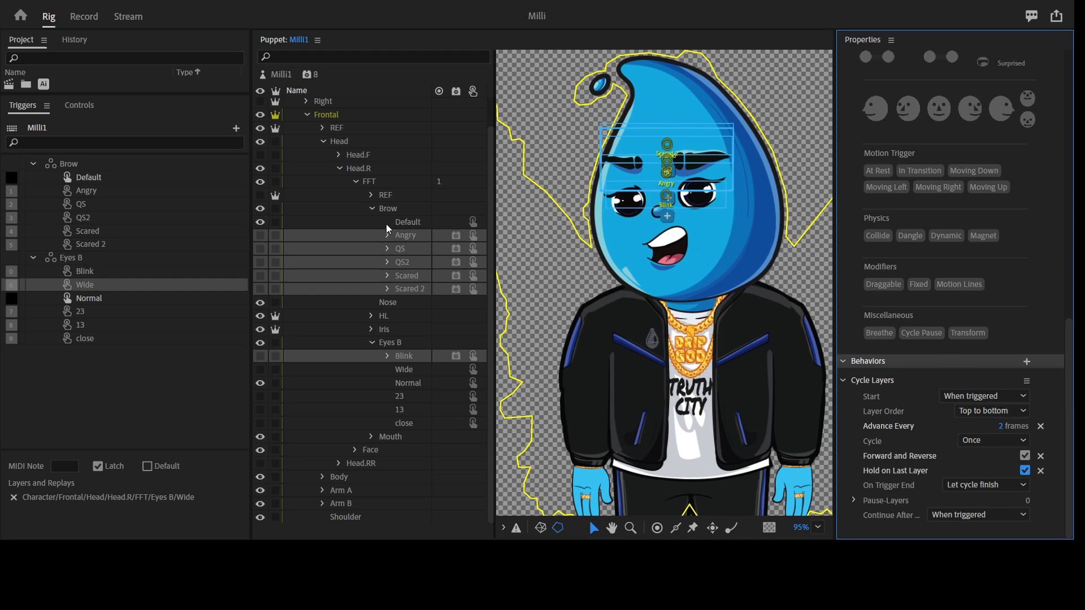
pyautogui.click(372, 210)
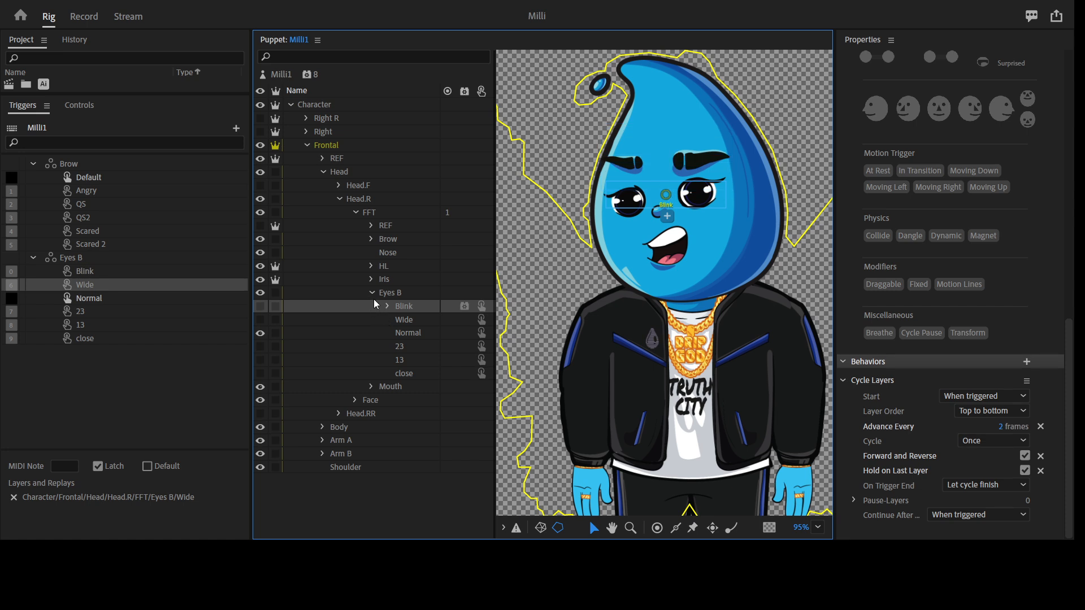
pyautogui.click(374, 295)
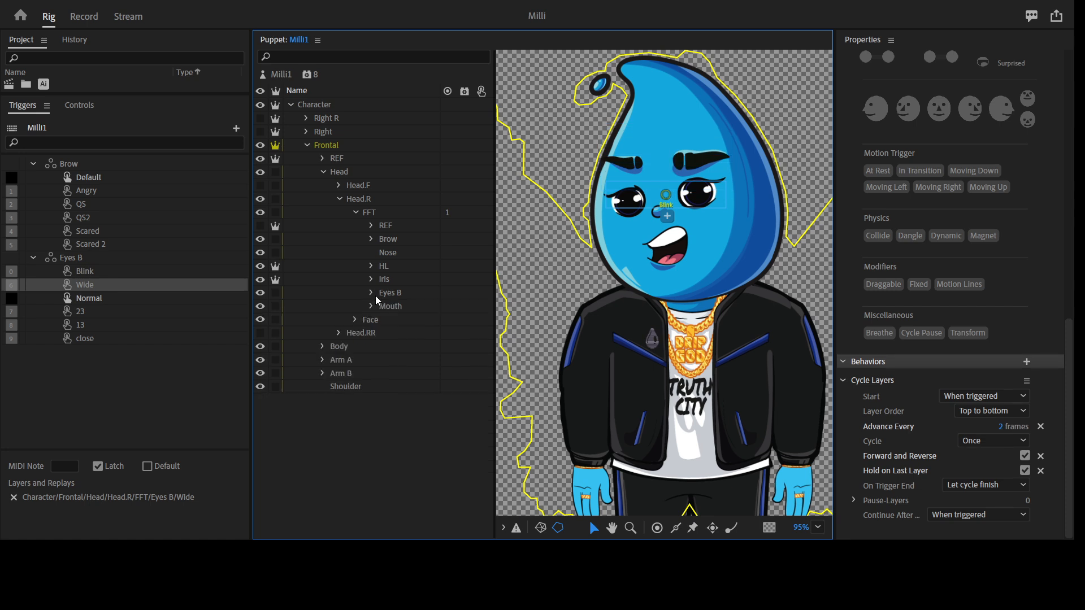
# - Compare the eye areas outlined by Head.R's HL, Iris and Eyes B layers
pyautogui.click(388, 266)
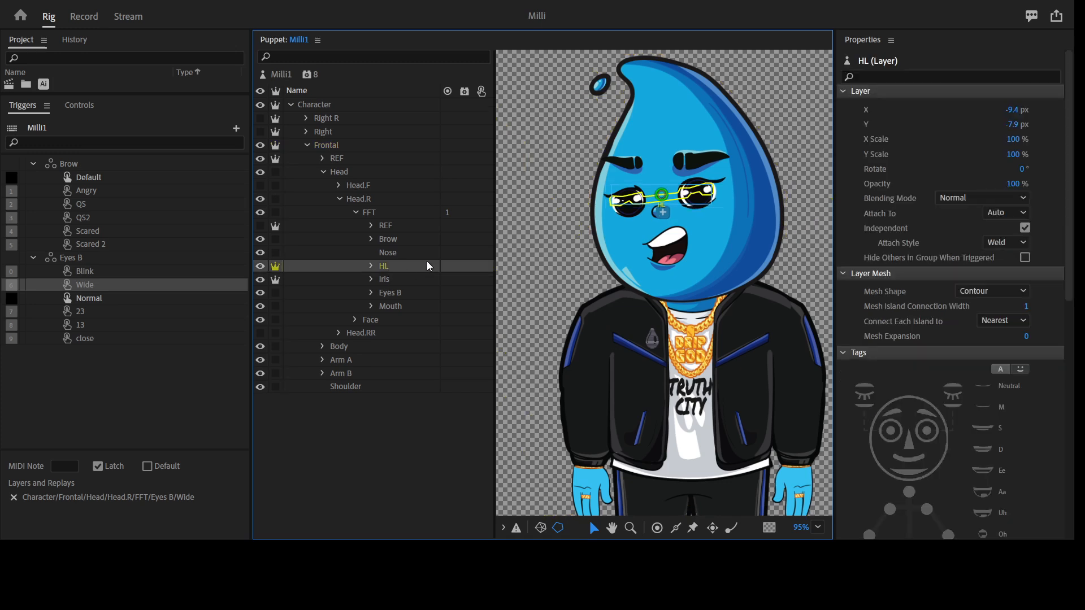
pyautogui.click(399, 281)
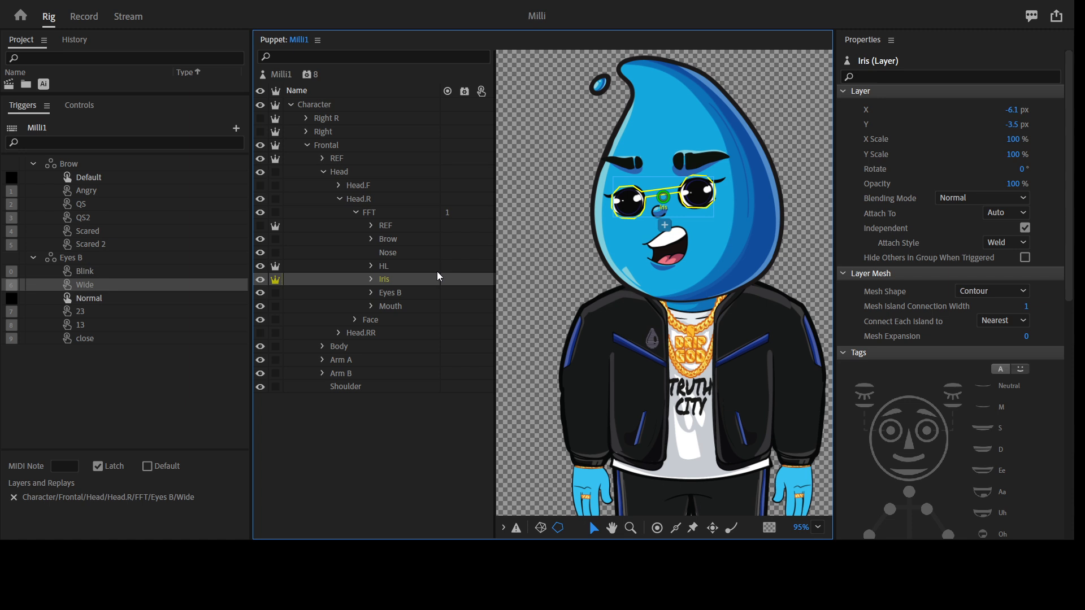
pyautogui.click(400, 293)
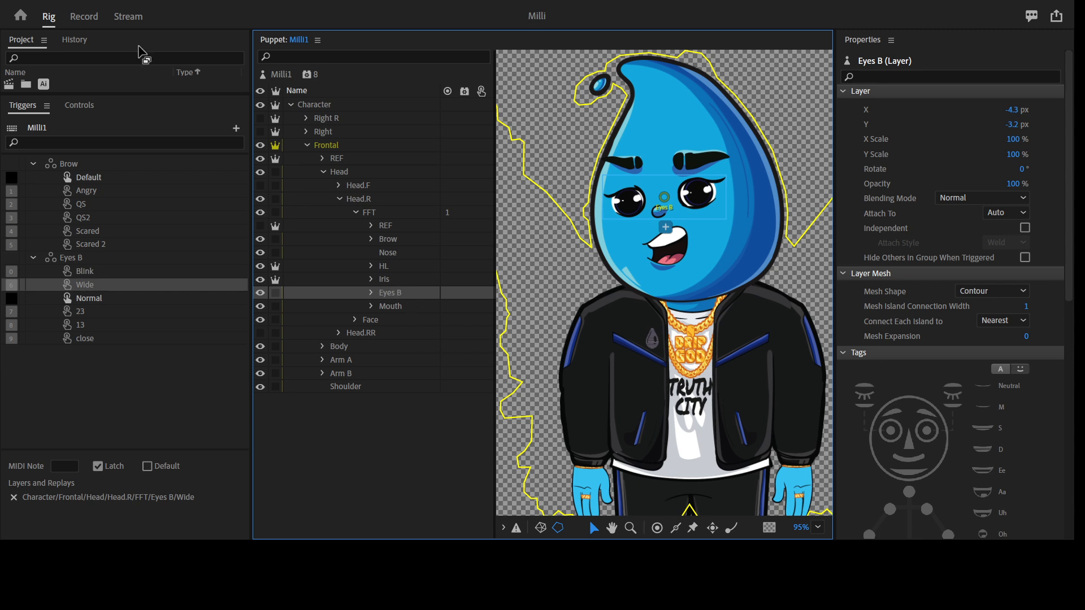
# - Preview the puppet's expressions in the Record workspace with the scene maximized, and return to the Rig workspace
pyautogui.click(86, 20)
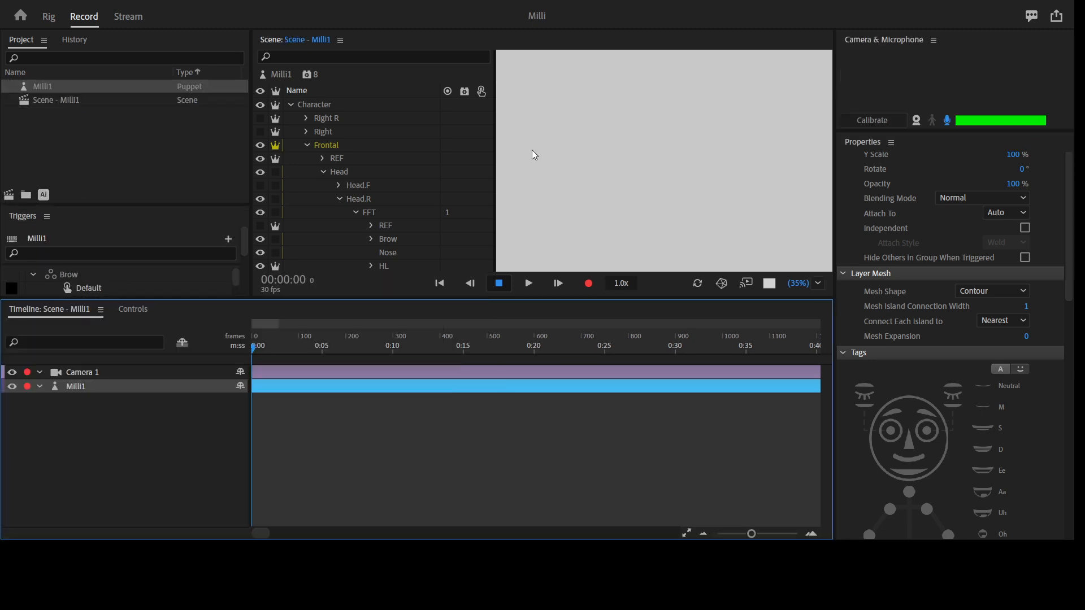
pyautogui.press('`')
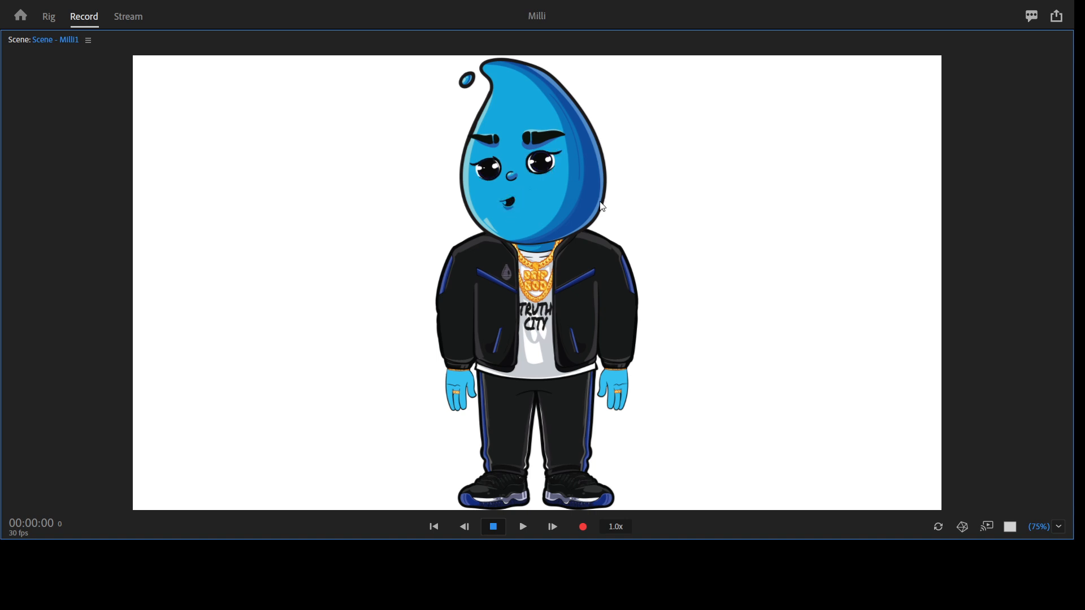
pyautogui.click(57, 19)
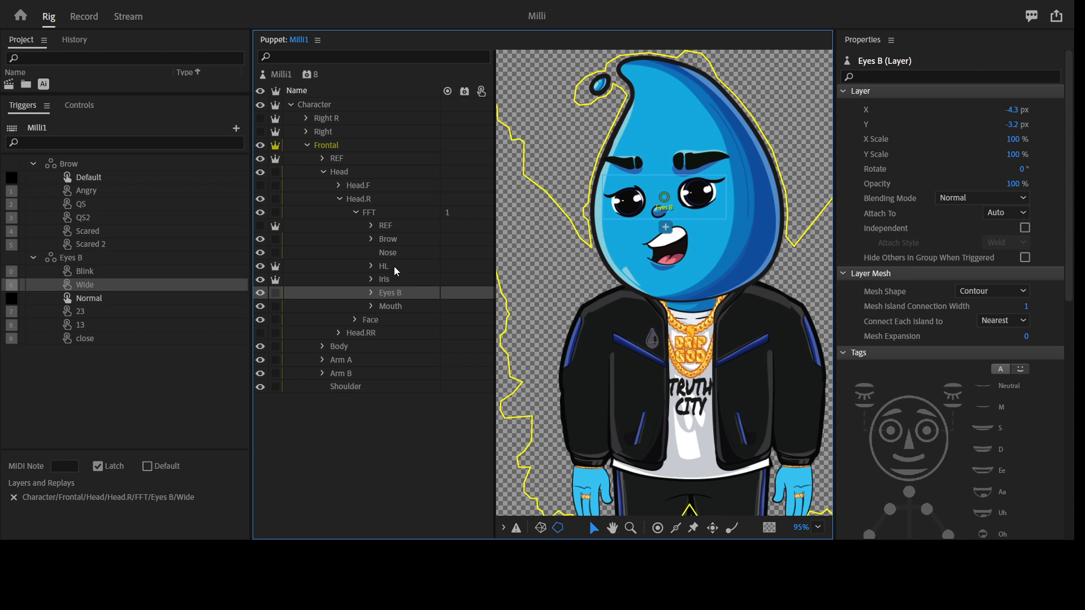
# - Clip Head.R's HL layer to Iris and its Iris layer to Eyes B
pyautogui.click(394, 266)
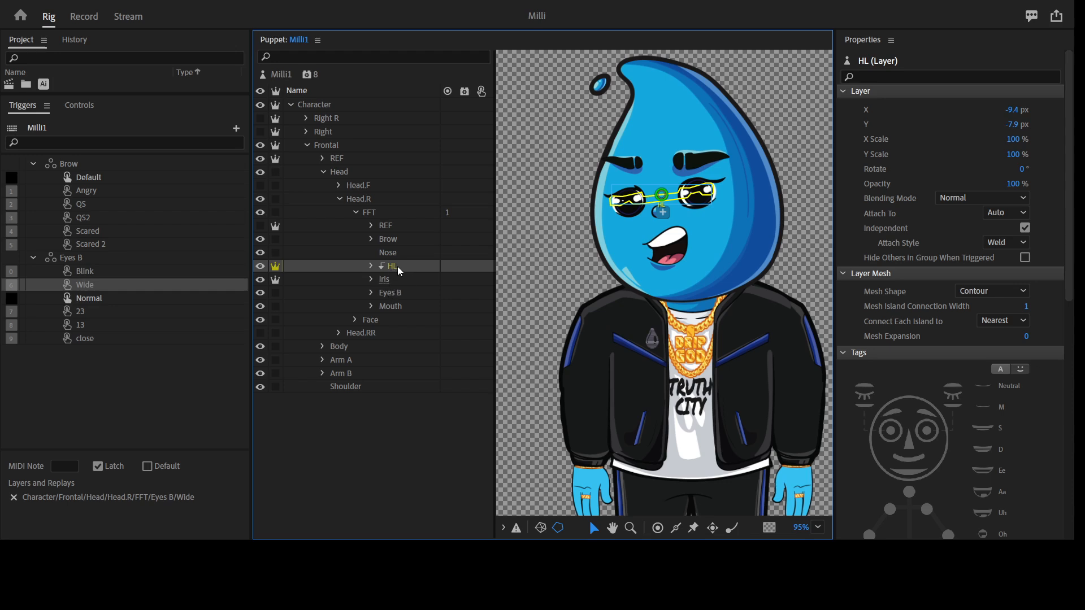
pyautogui.click(392, 281)
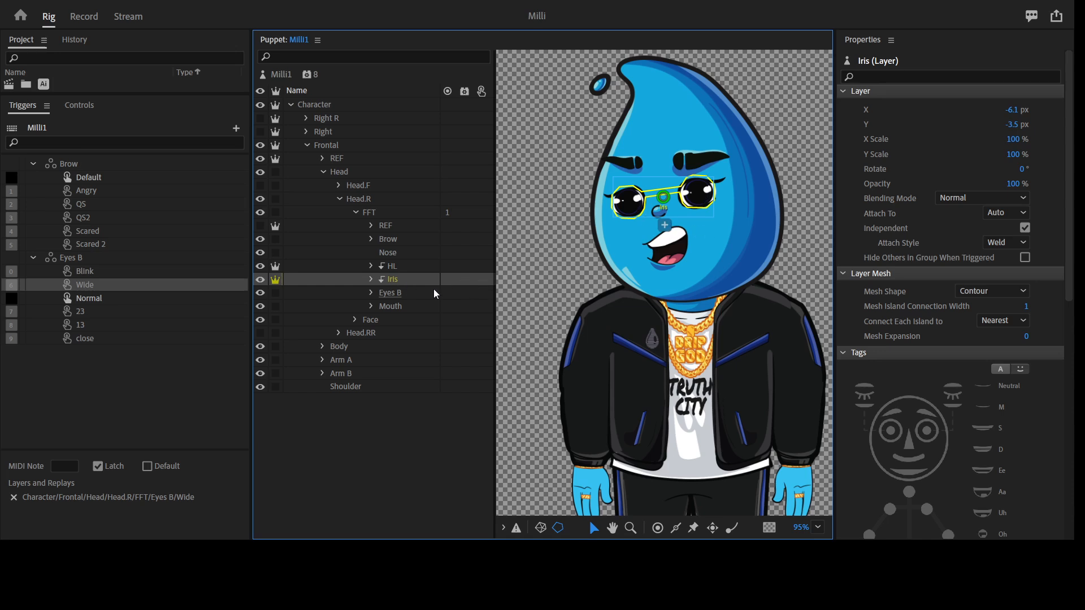
pyautogui.scroll(-8, 954, 417)
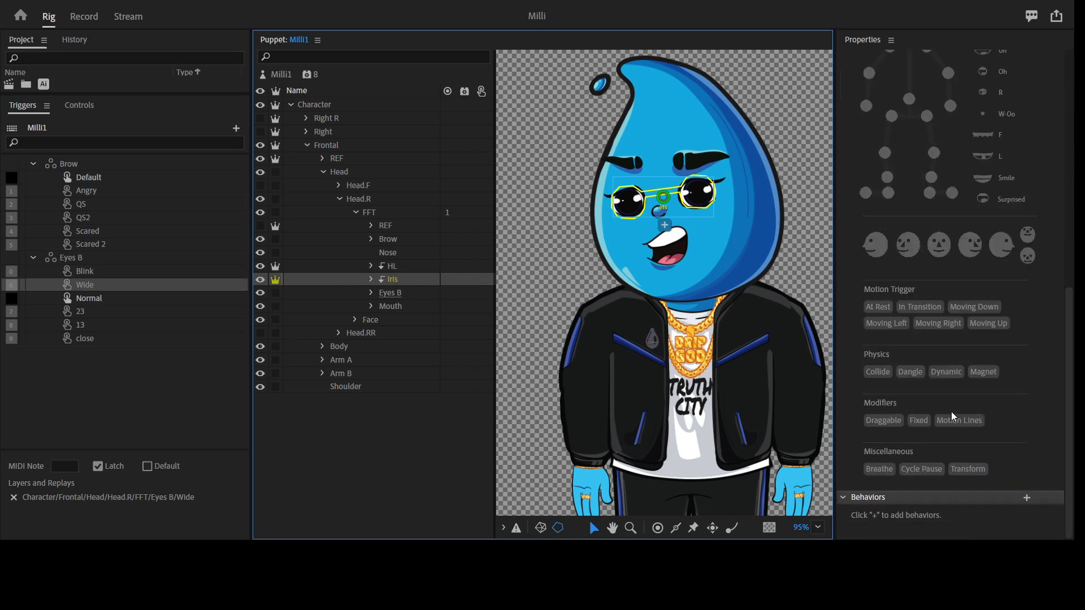
pyautogui.click(895, 428)
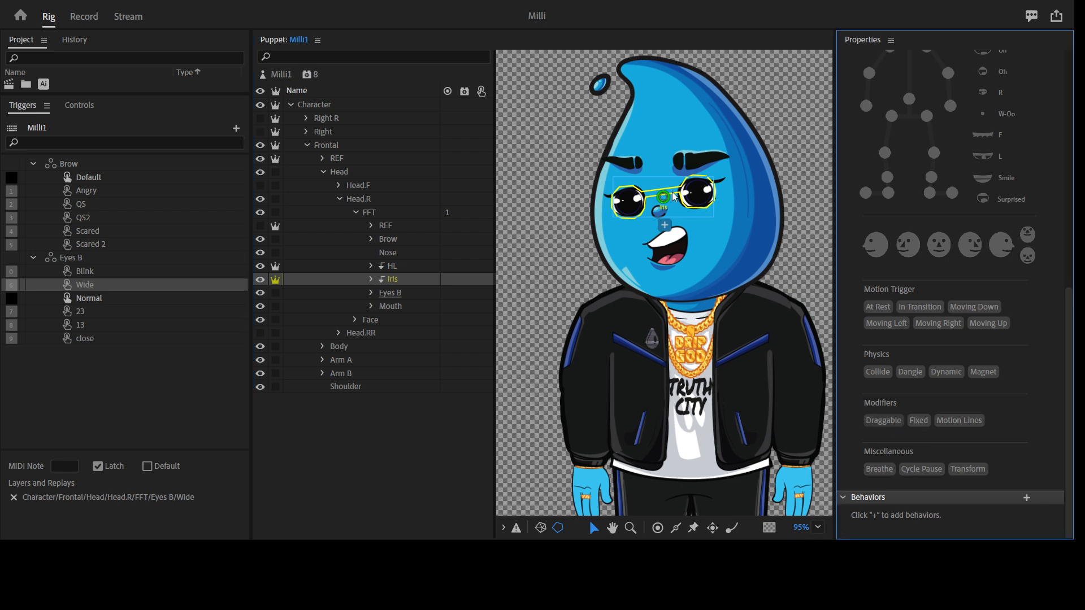
# - Tag Head.R's Iris layer as Draggable, Left Pupil, Right Pupil, Left Pupil Size and Right Pupil Size
pyautogui.click(883, 421)
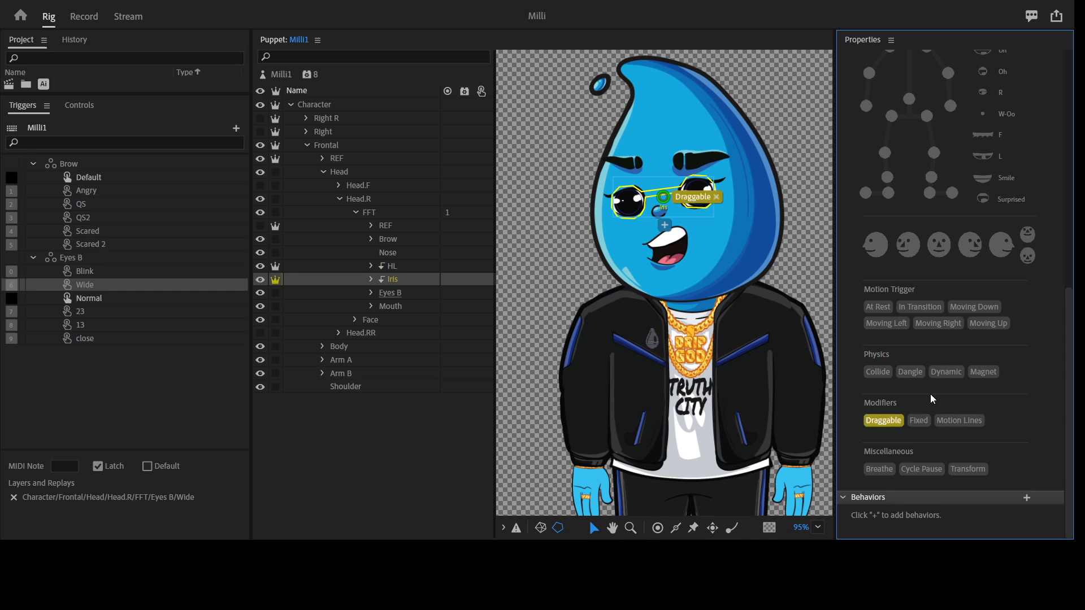
pyautogui.scroll(8, 1017, 361)
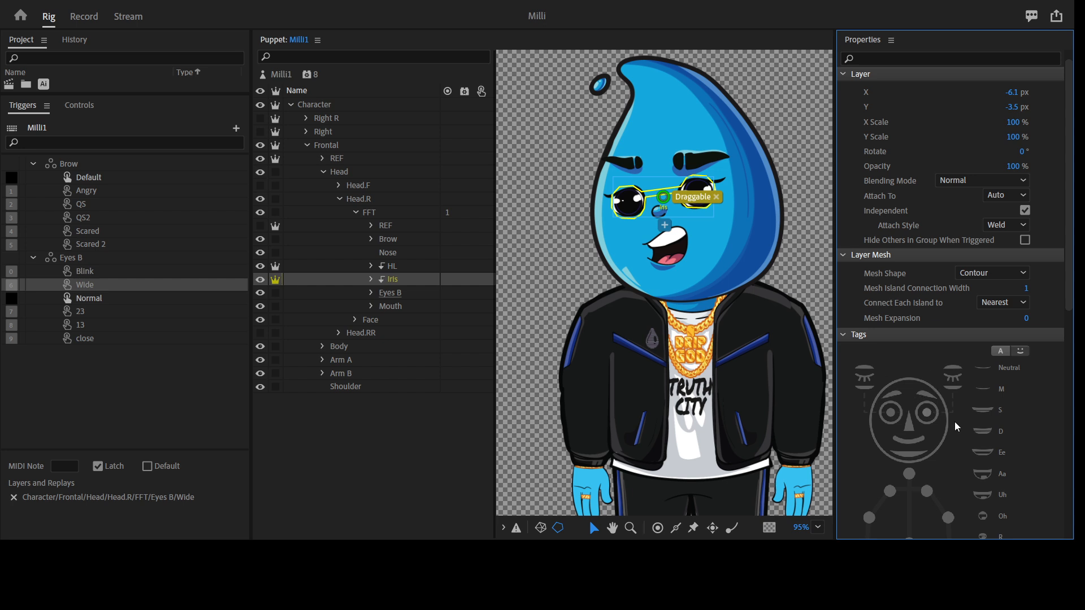
pyautogui.click(396, 266)
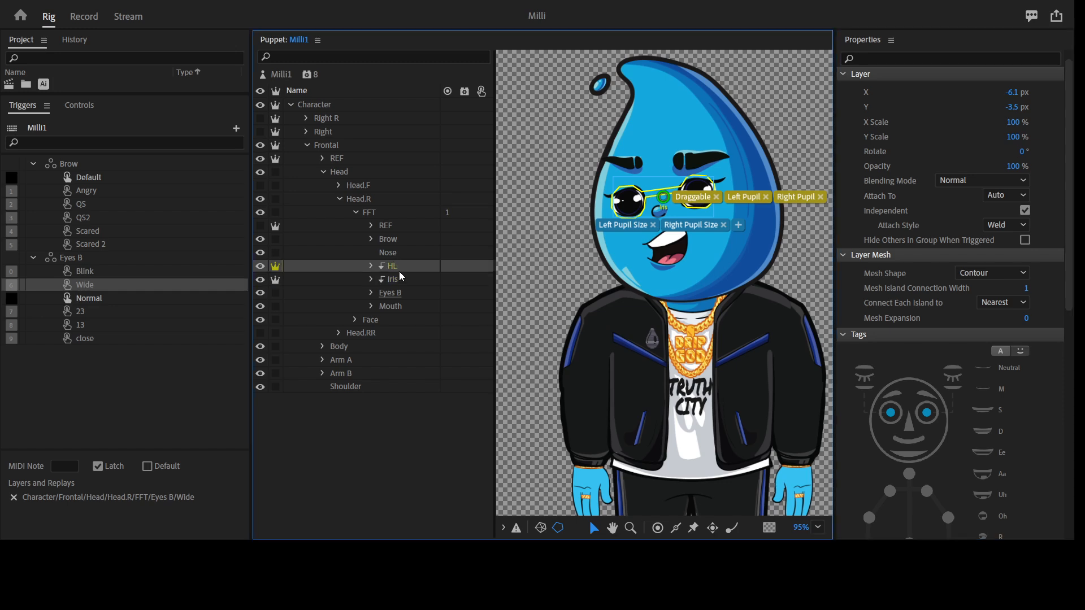
# - Tag the Blink layer inside Head.R's Eyes B group as Left Blink and Right Blink, and check its sublayers
pyautogui.click(374, 242)
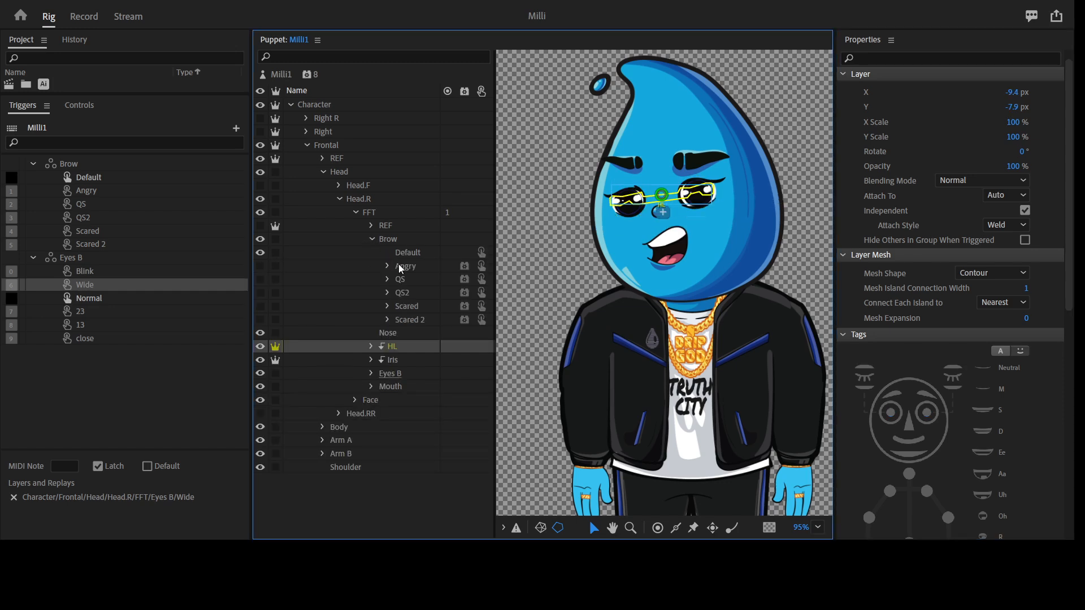
pyautogui.click(374, 240)
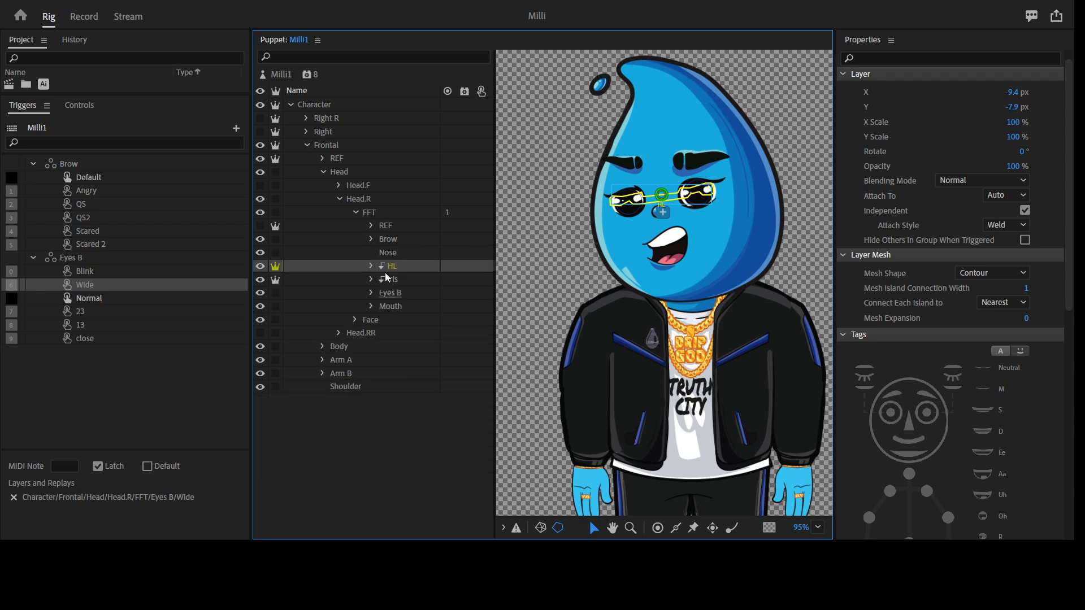
pyautogui.click(372, 294)
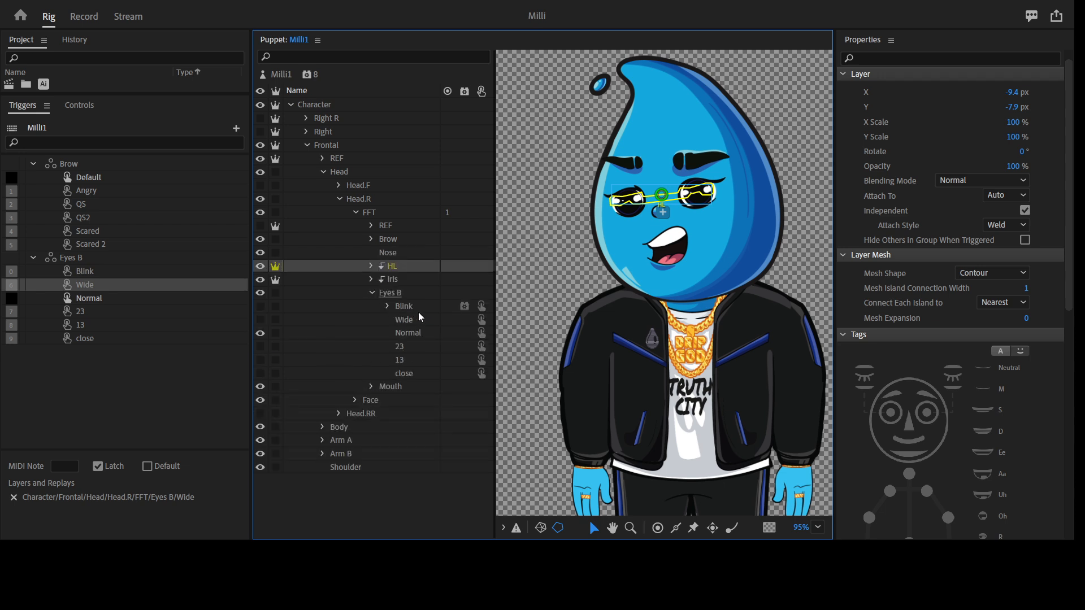
pyautogui.click(419, 310)
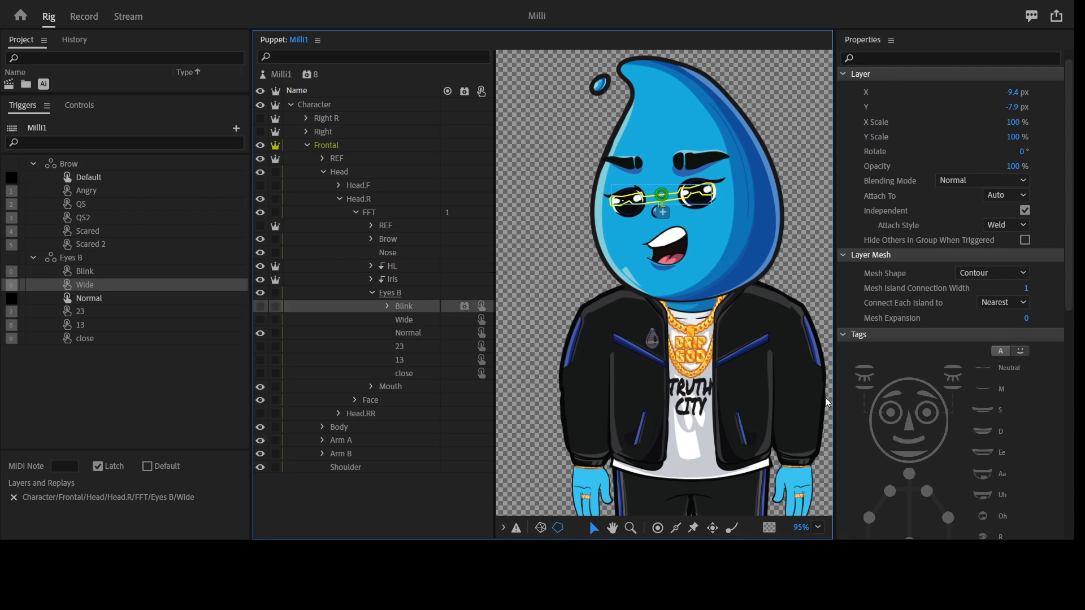
pyautogui.click(950, 379)
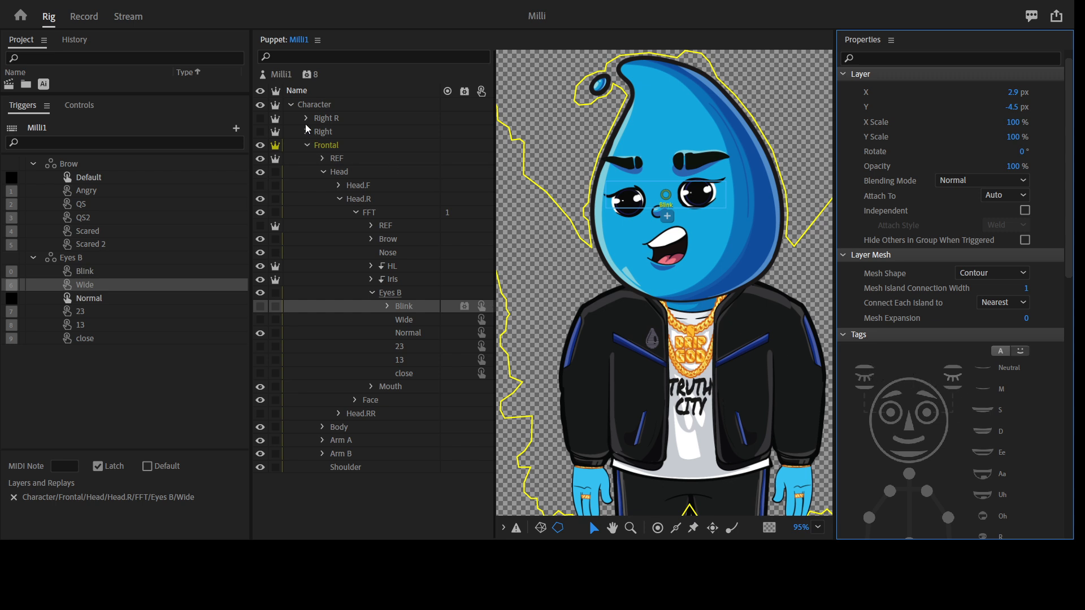
pyautogui.click(387, 306)
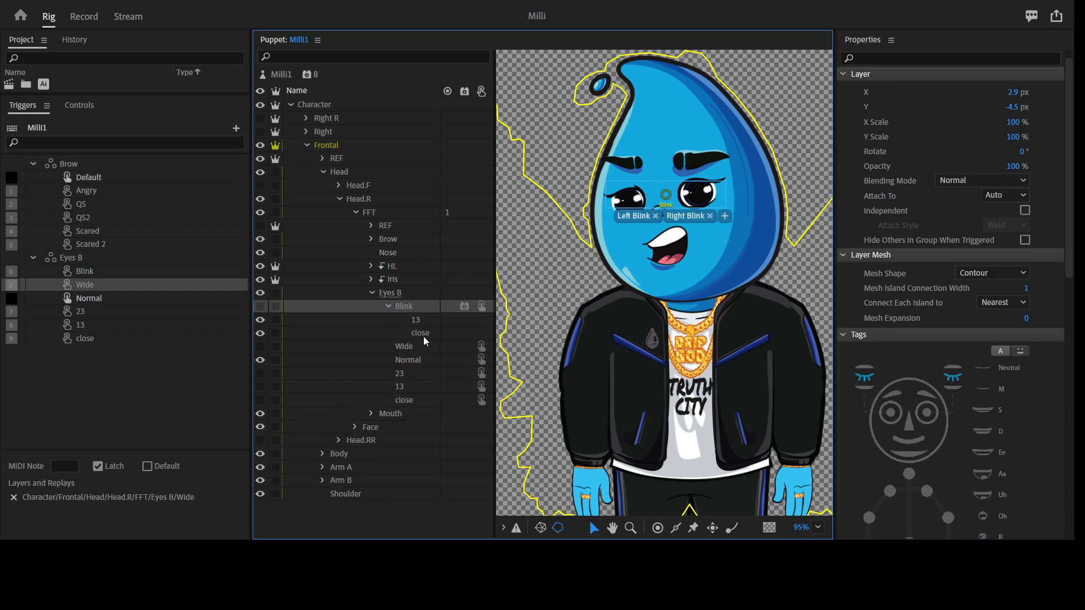
pyautogui.click(387, 306)
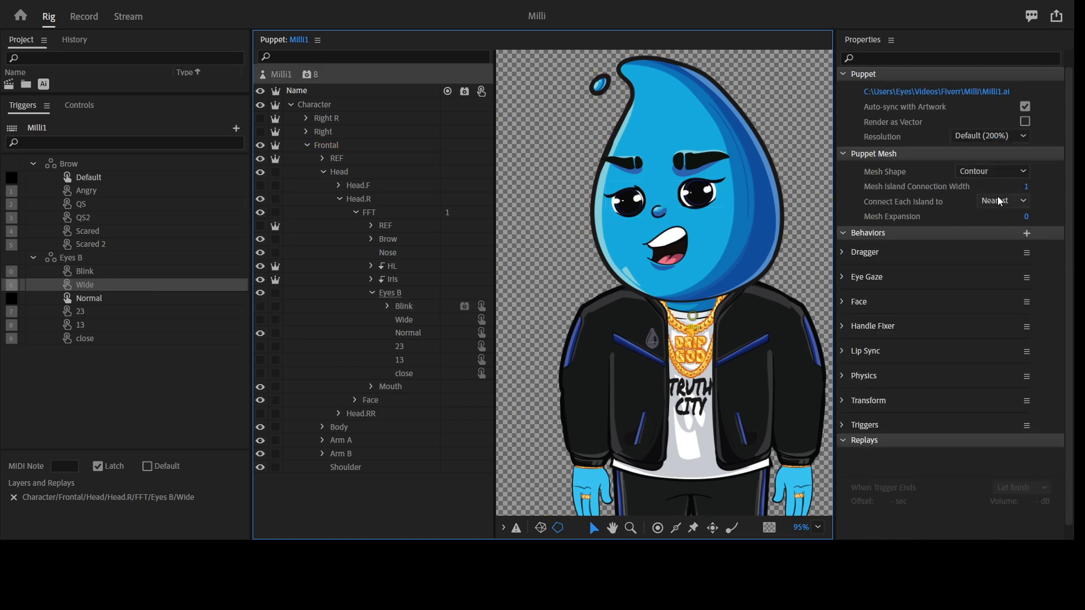
# - Add the Auto Blink behavior to the Milli1 puppet and preview it in the Record workspace with the scene maximized
pyautogui.click(1027, 234)
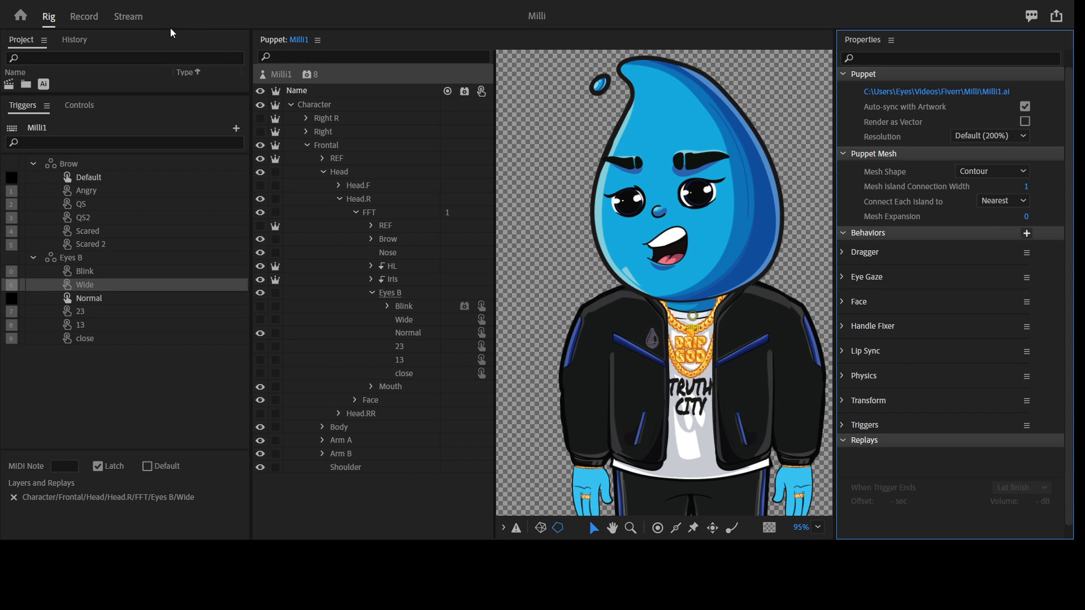
pyautogui.click(82, 18)
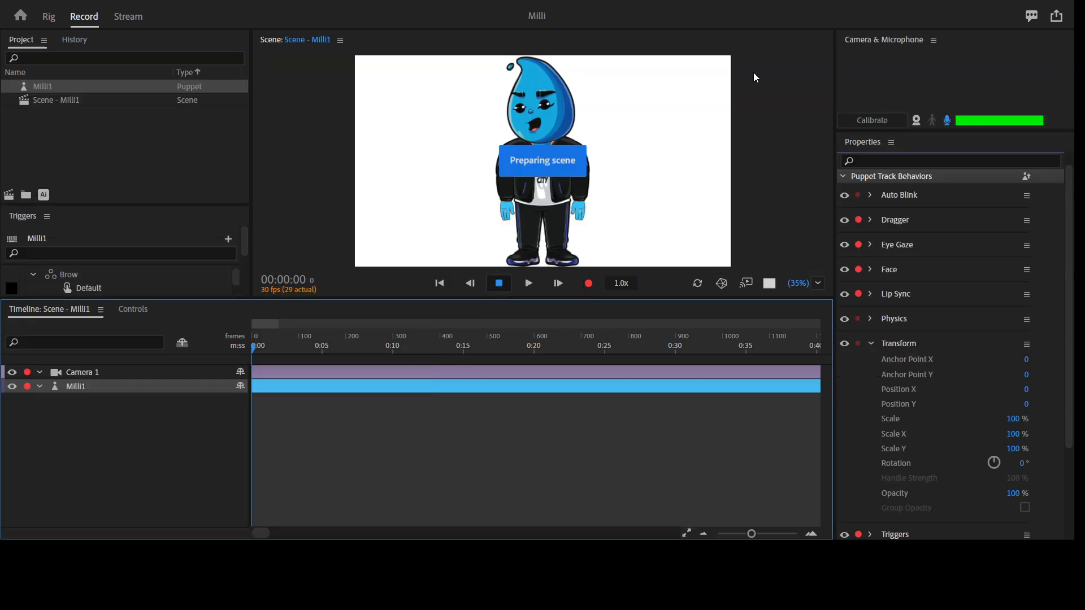
pyautogui.press('`')
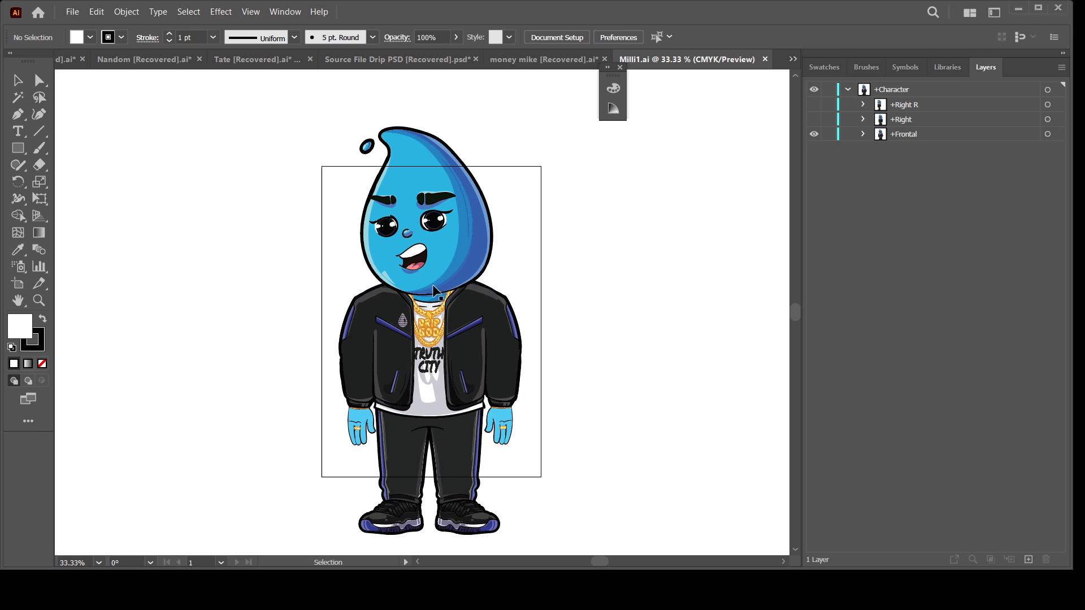
# - Switch to Milli1.ai in Illustrator, focus on the face, and reveal the FFT sublayers of Head.R under +Frontal
pyautogui.moveTo(378, 268); pyautogui.dragTo(634, 154)
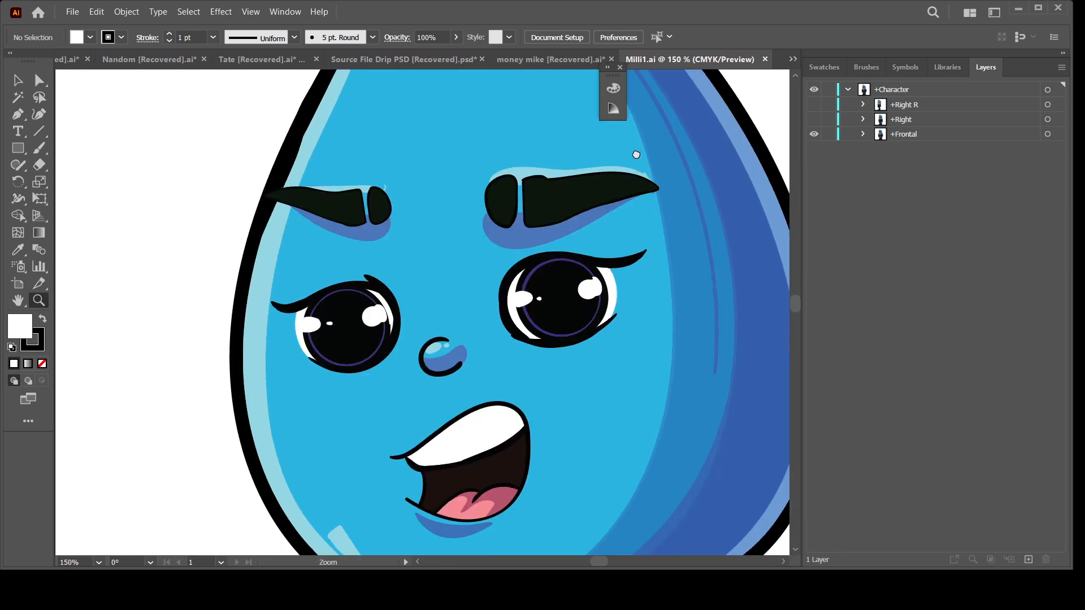
pyautogui.click(863, 134)
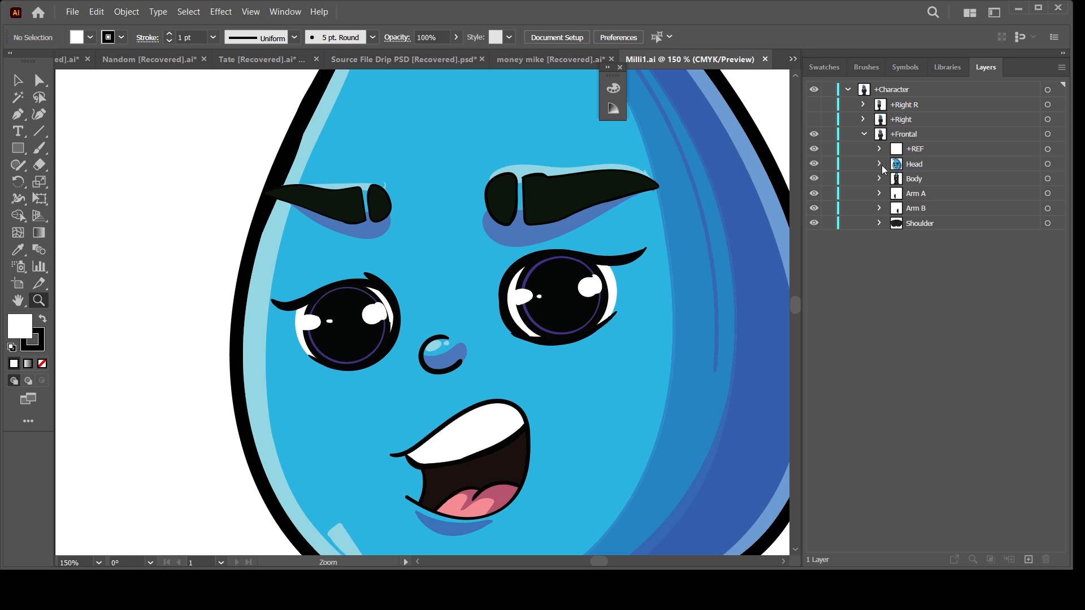
pyautogui.click(880, 165)
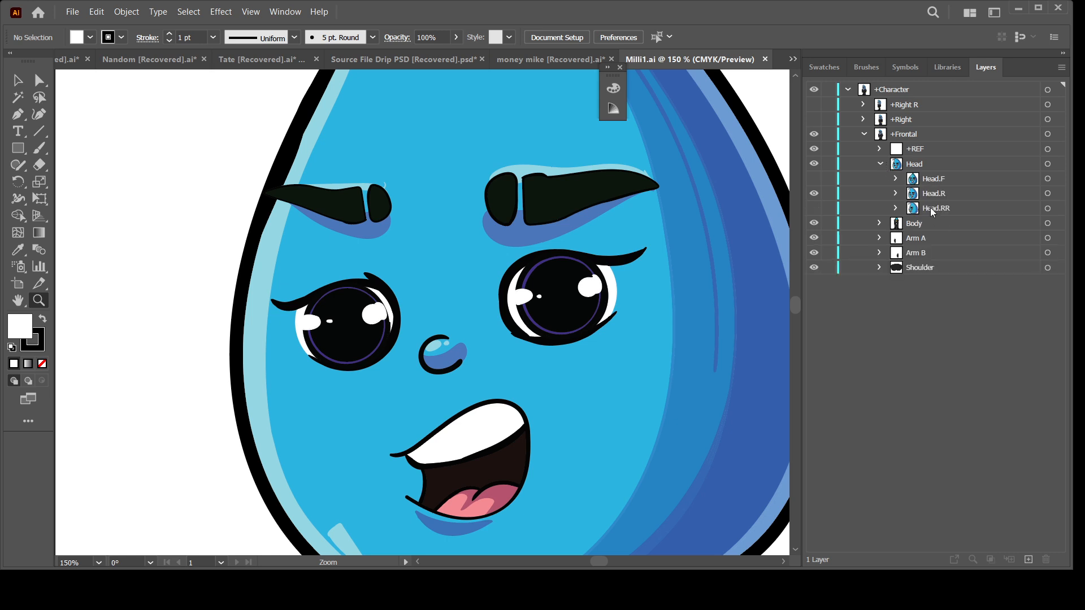
pyautogui.click(950, 195)
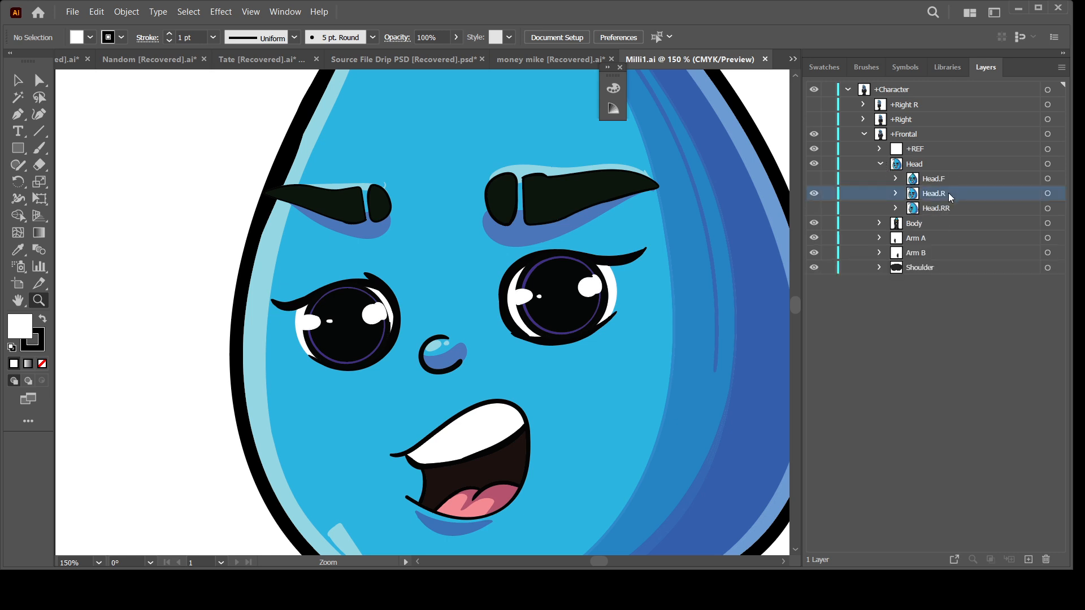
pyautogui.click(895, 194)
pyautogui.click(914, 223)
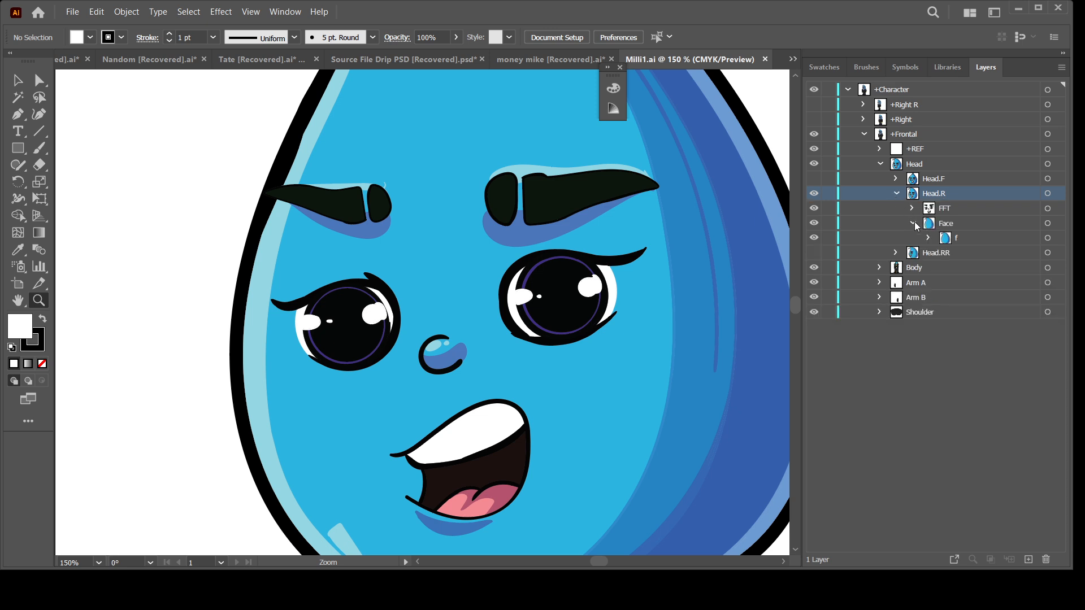
pyautogui.click(912, 223)
pyautogui.click(912, 208)
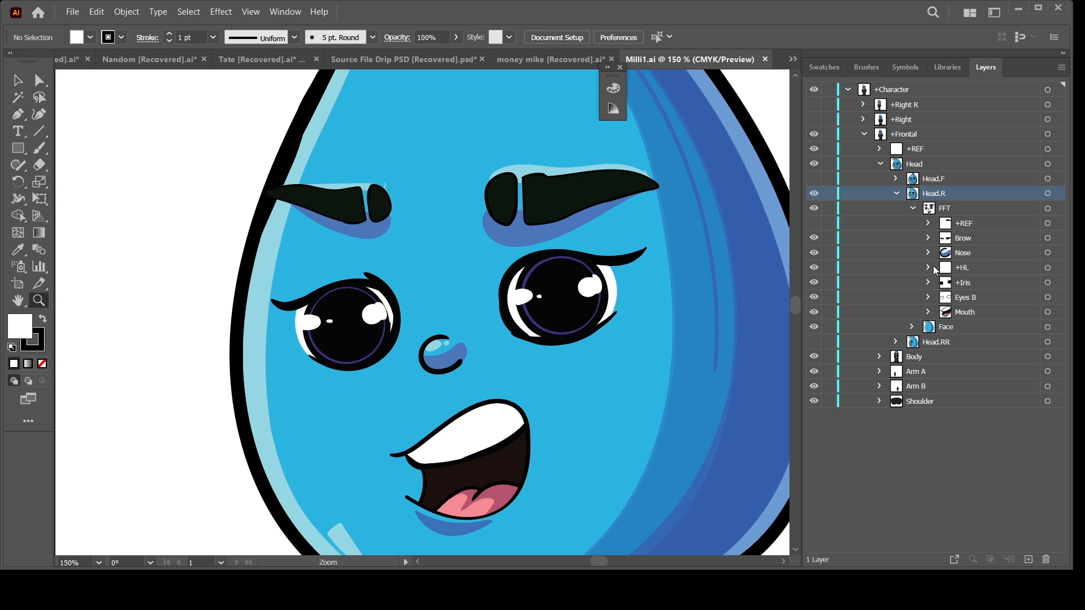
pyautogui.click(930, 297)
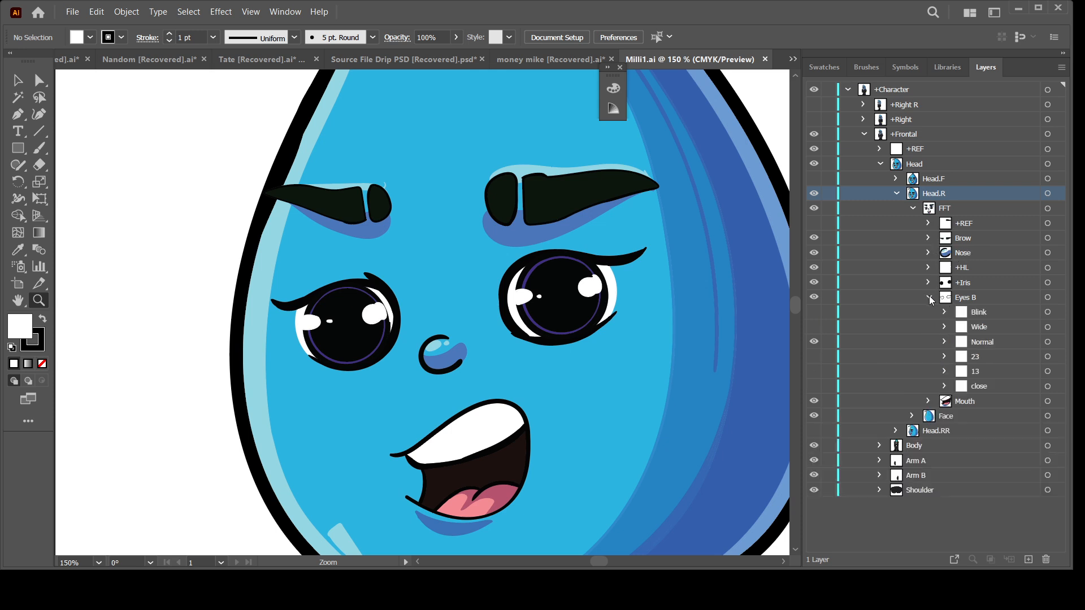
pyautogui.click(929, 298)
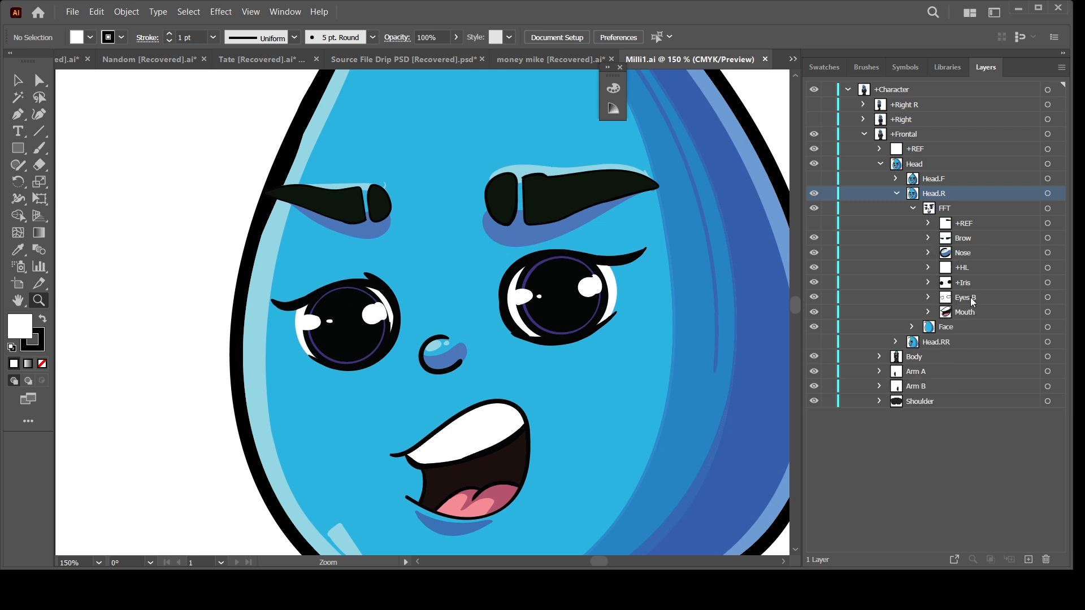
# - Duplicate Head.R's Eyes B layer above +HL and rename the copy "Eyes B over"
pyautogui.click(970, 298)
pyautogui.click(964, 283)
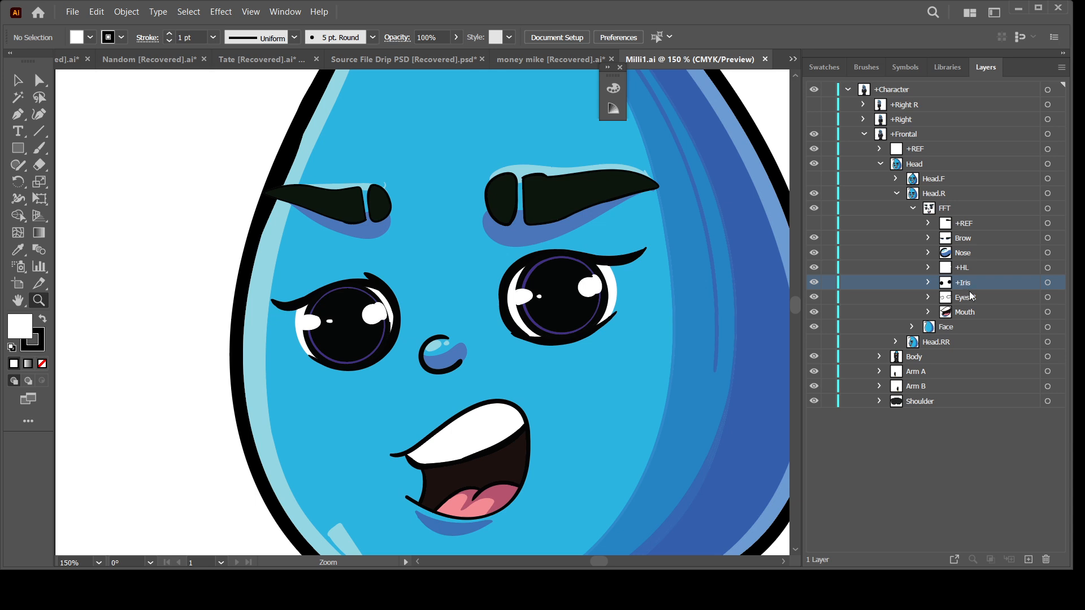
pyautogui.click(970, 300)
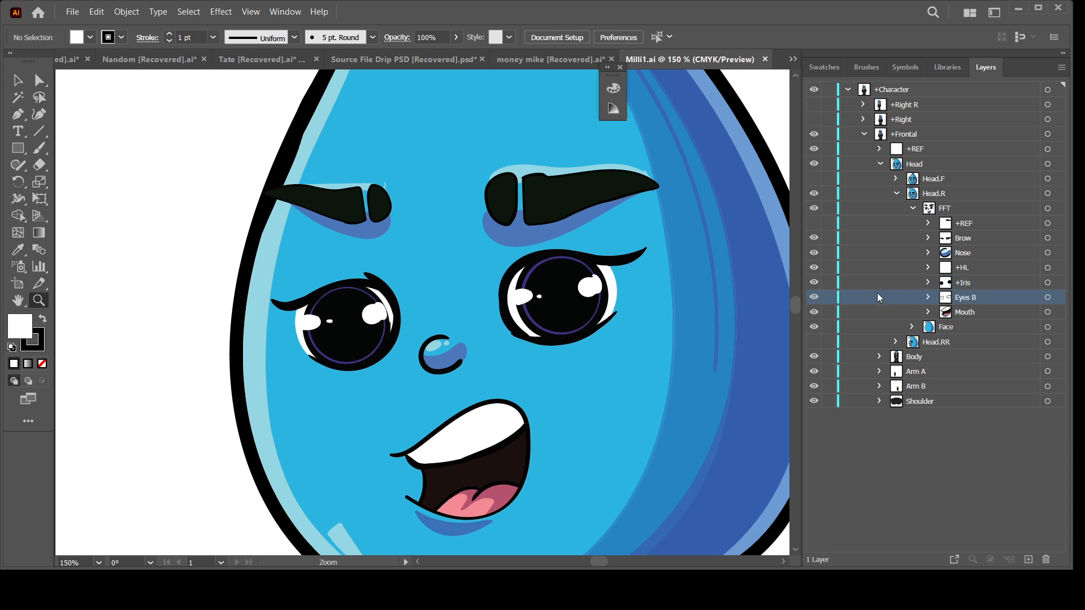
pyautogui.moveTo(970, 299); pyautogui.dragTo(969, 261)
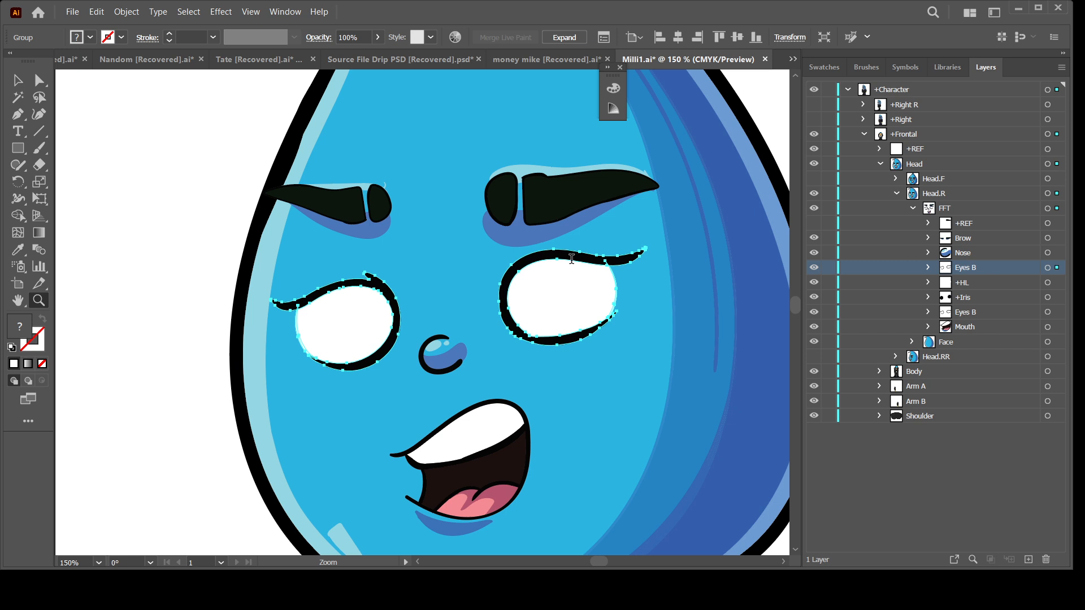
pyautogui.write('over')
pyautogui.click(39, 82)
pyautogui.click(129, 163)
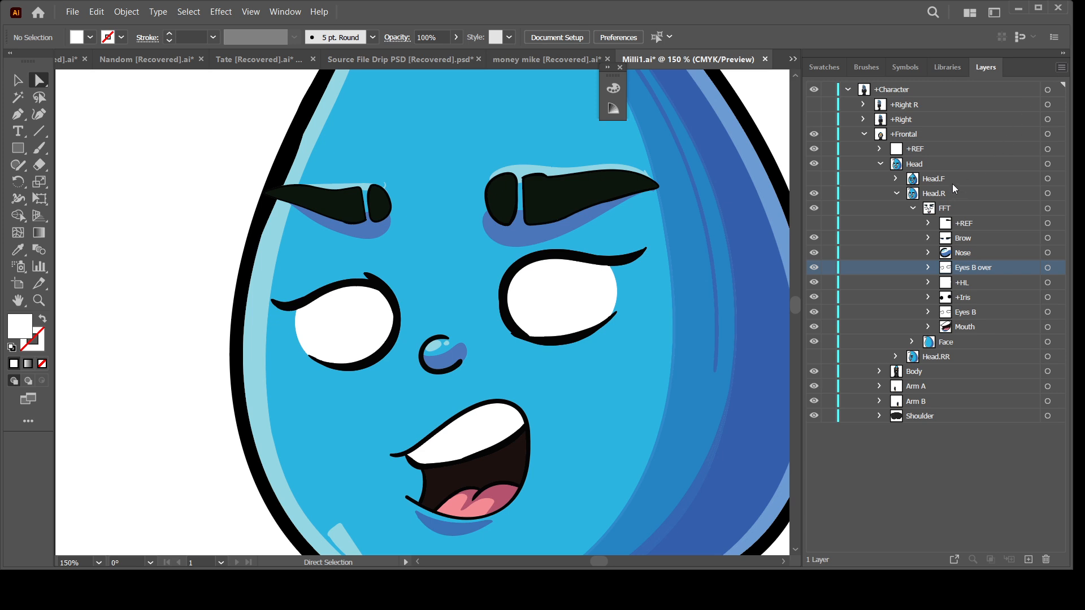
# - Isolate the Eyes B over group and clear the white fill from both Normal eyes using Live Paint Bucket with no fill
pyautogui.doubleClick(995, 267)
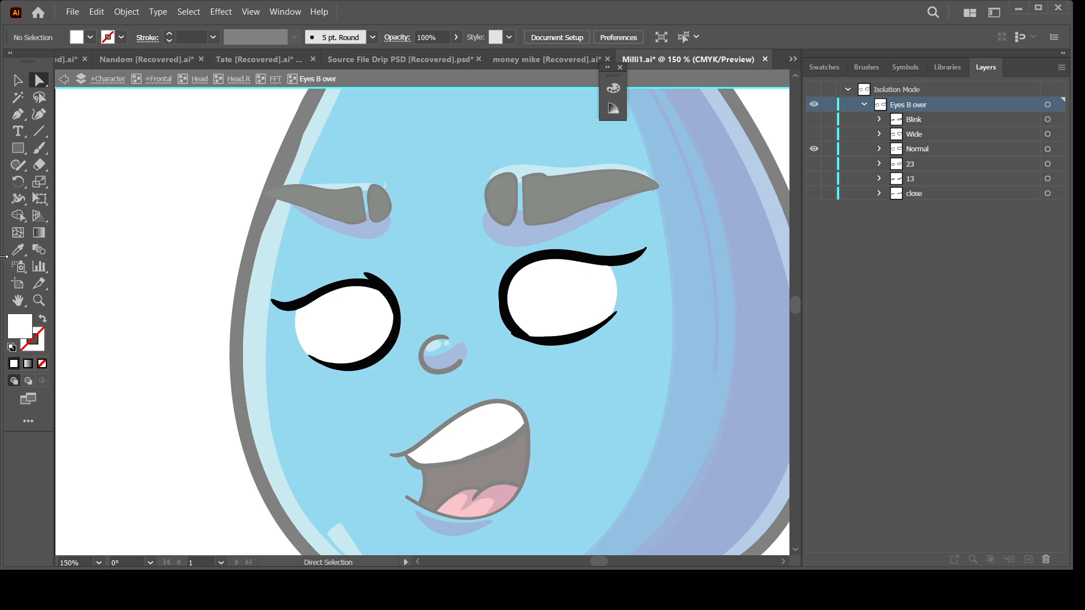
pyautogui.click(18, 215)
pyautogui.press('k')
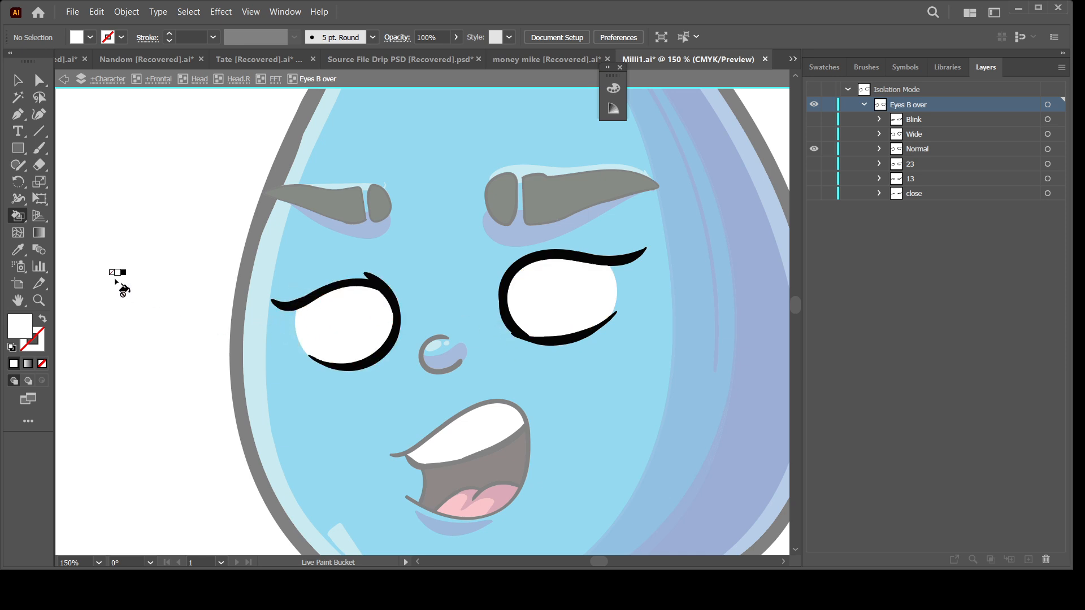
pyautogui.click(43, 365)
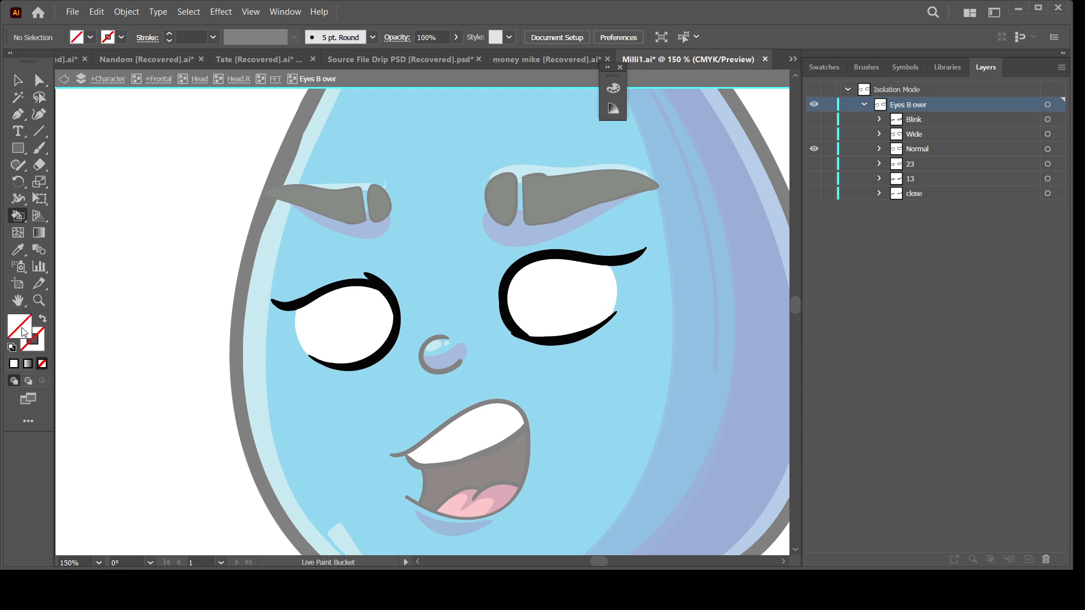
pyautogui.click(327, 326)
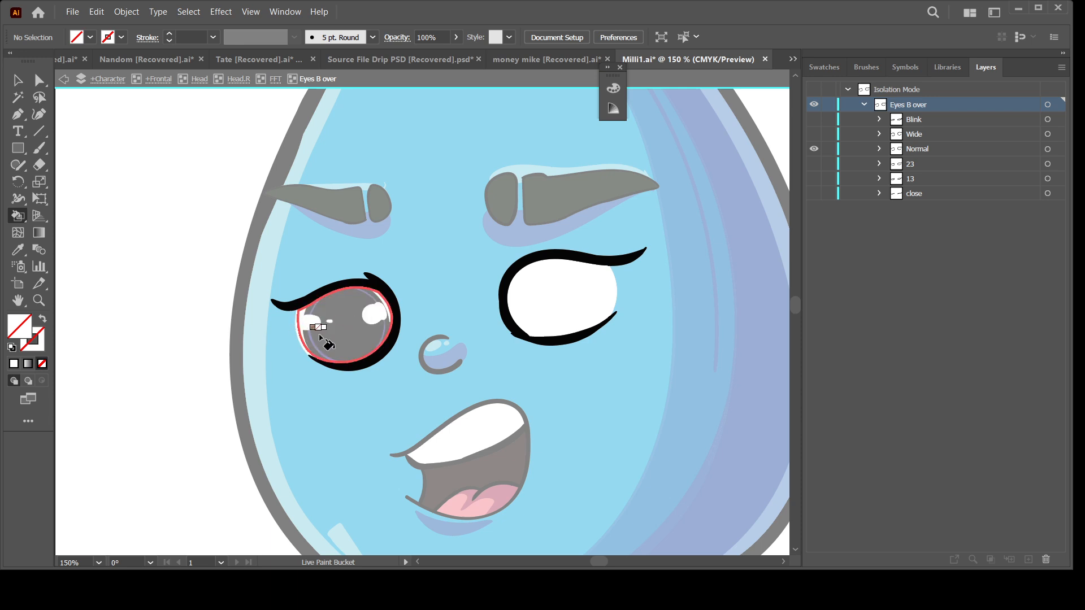
pyautogui.click(604, 287)
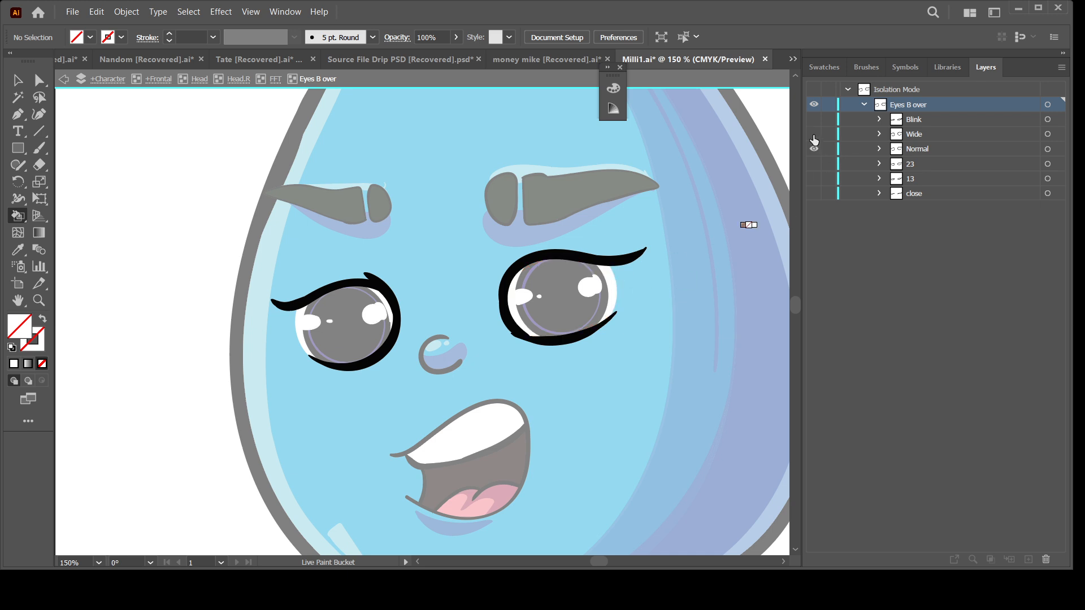
# - Show the Wide sublayer instead of Normal and clear the white fill from both of its eyes
pyautogui.click(813, 134)
pyautogui.click(814, 149)
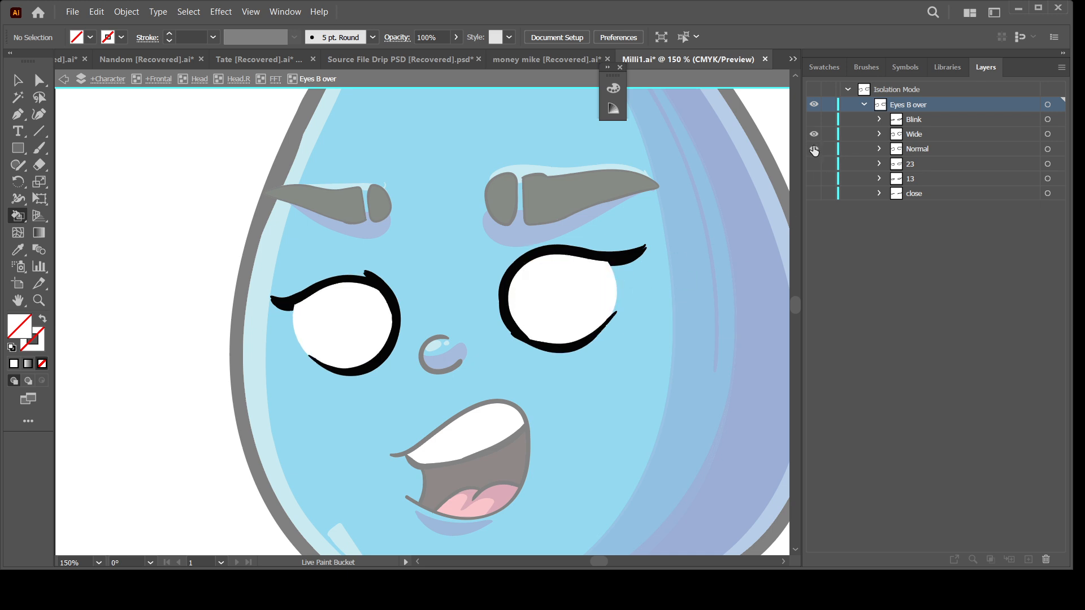
pyautogui.click(634, 294)
pyautogui.click(315, 339)
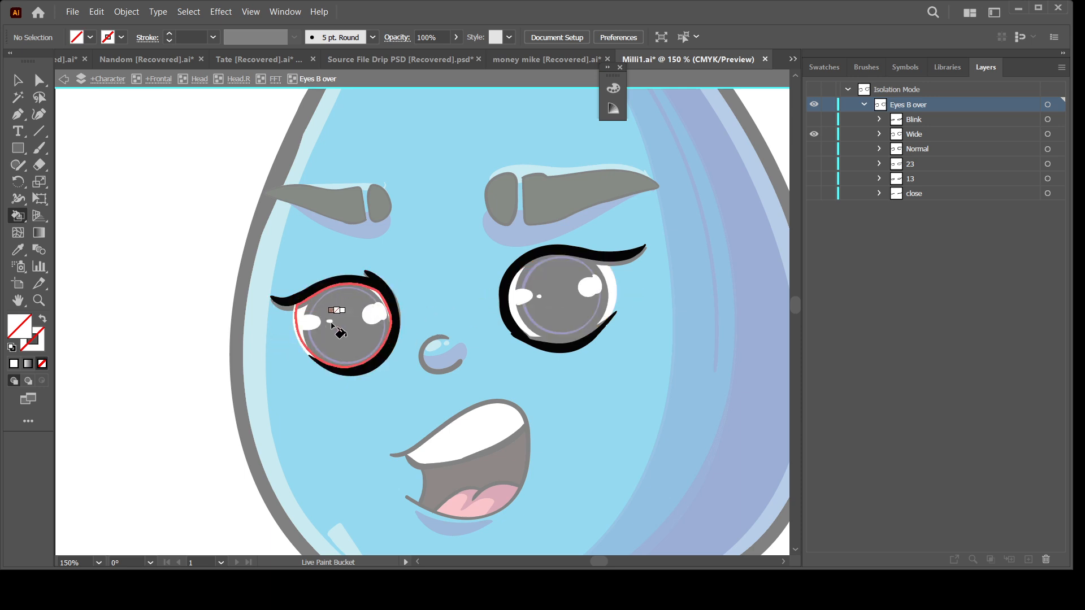
# - Show the Blink sublayer instead of Wide, clear the white fill from both of its eyes, and hide it
pyautogui.click(814, 119)
pyautogui.click(814, 134)
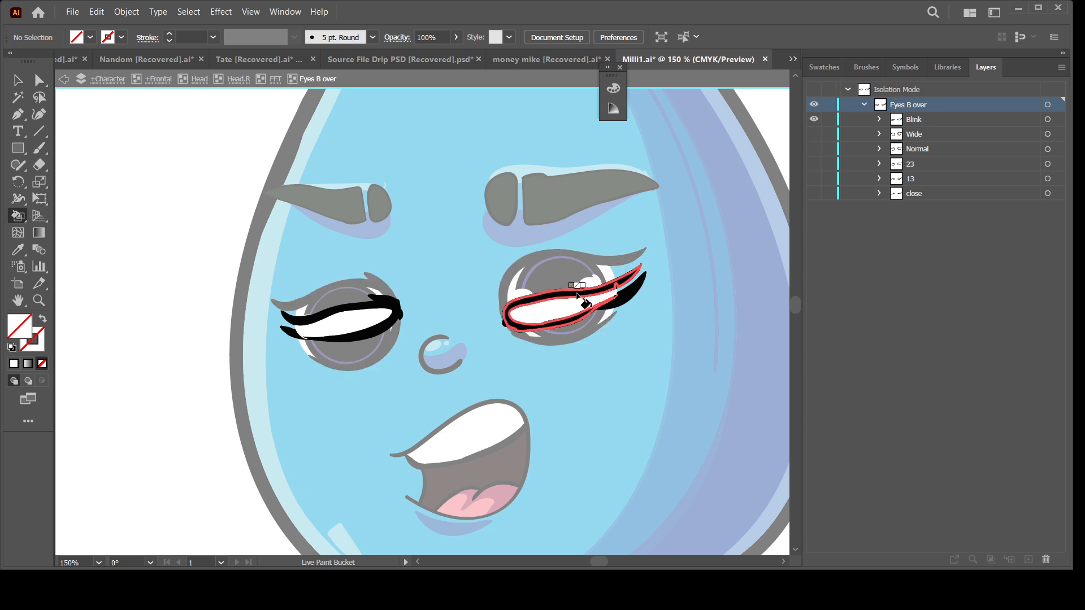
pyautogui.click(577, 295)
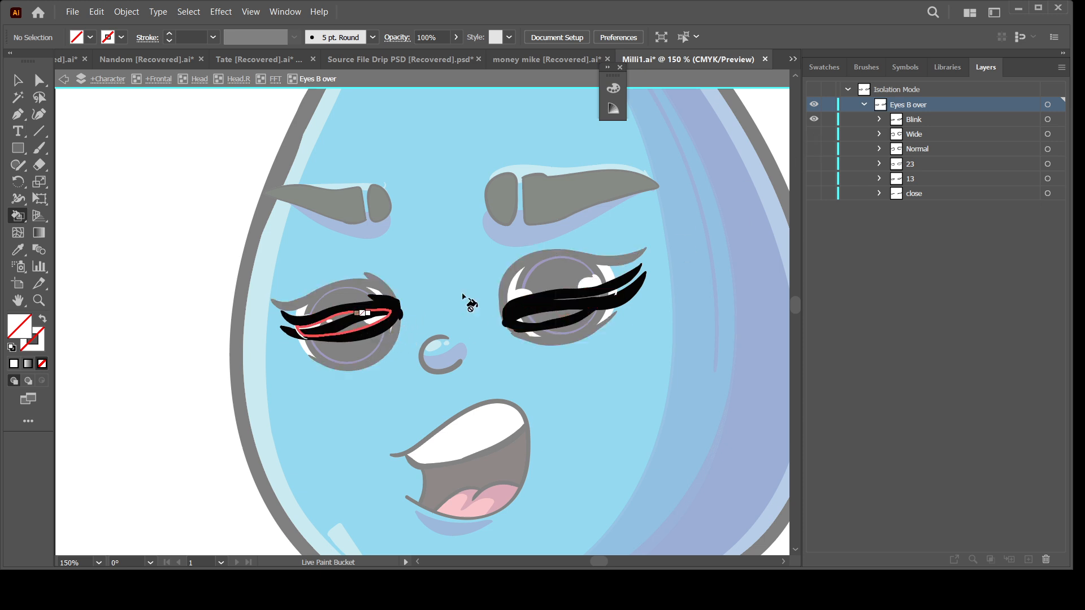
pyautogui.click(361, 320)
pyautogui.click(814, 120)
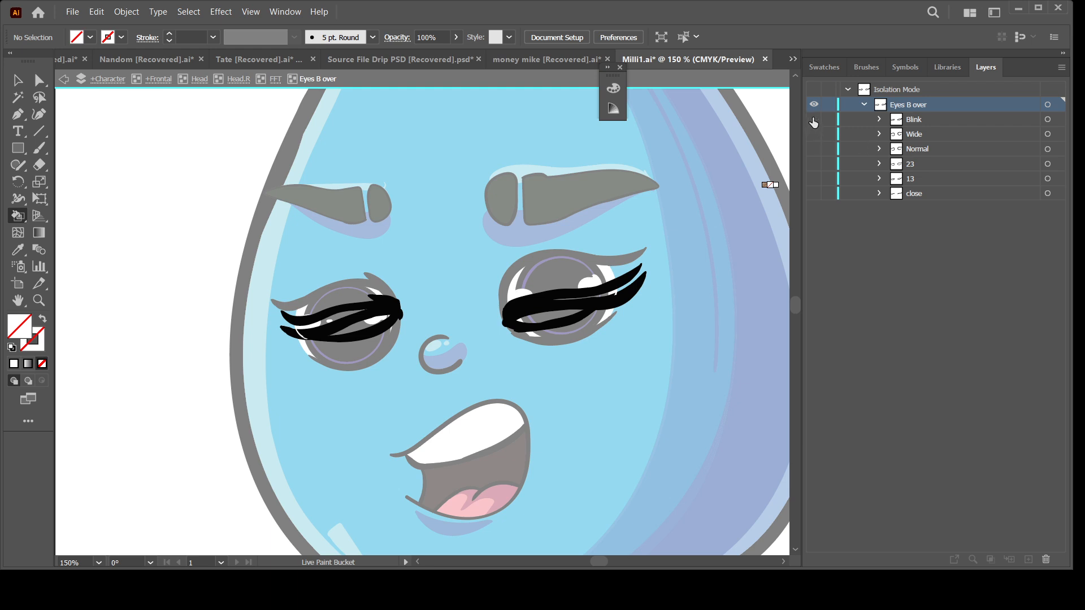
# - Check the close sublayer of Eyes B over, show 13 instead, and clear the white fill from both of its eyes
pyautogui.click(814, 194)
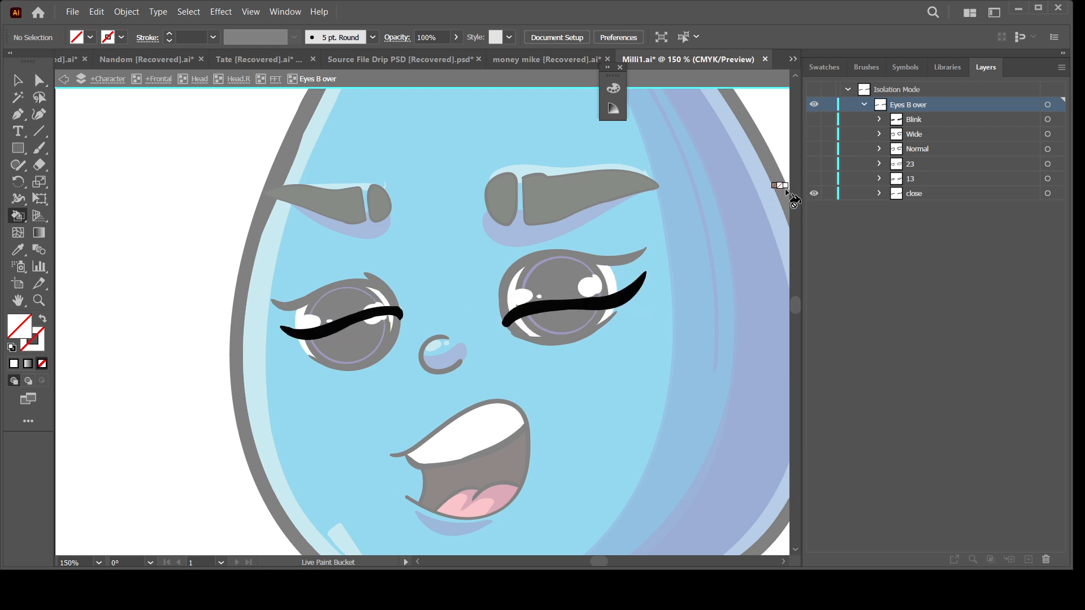
pyautogui.click(814, 179)
pyautogui.click(814, 194)
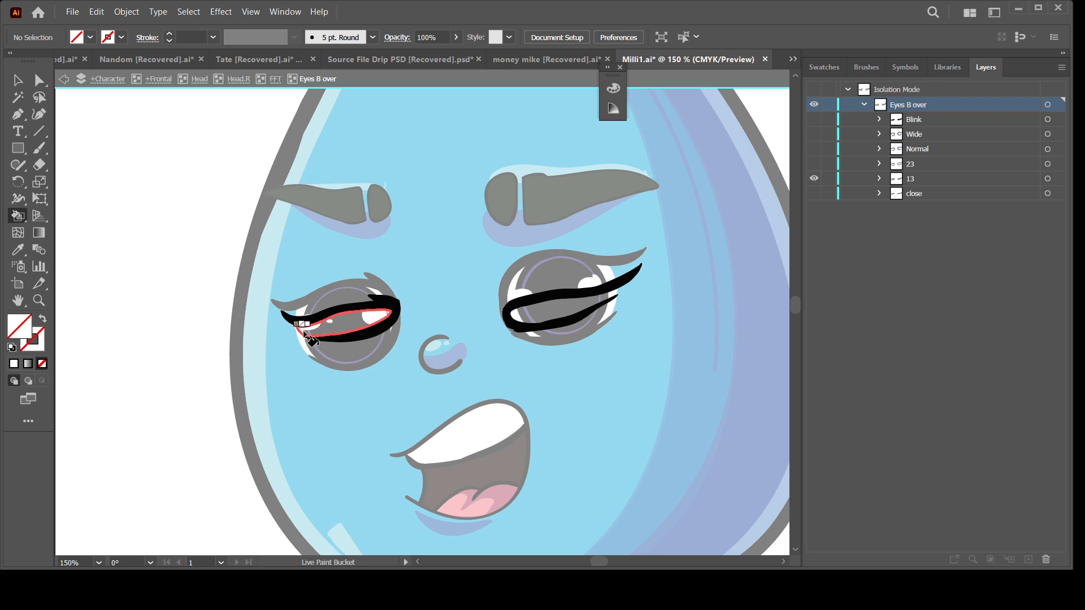
# - Show the 23 sublayer instead of 13 and clear the white fill from both of its eyes
pyautogui.click(814, 163)
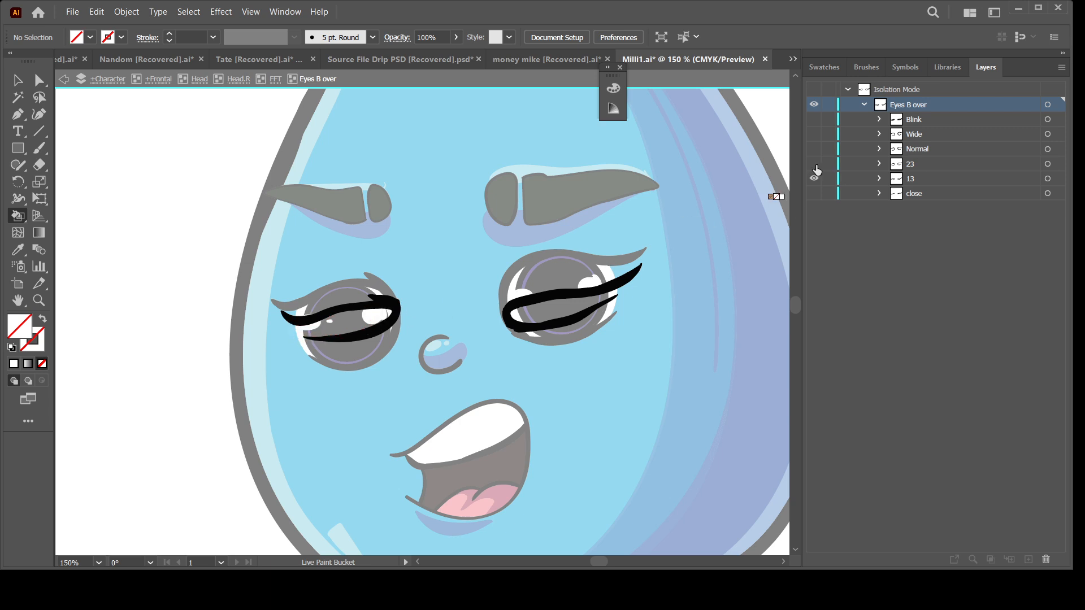
pyautogui.click(814, 179)
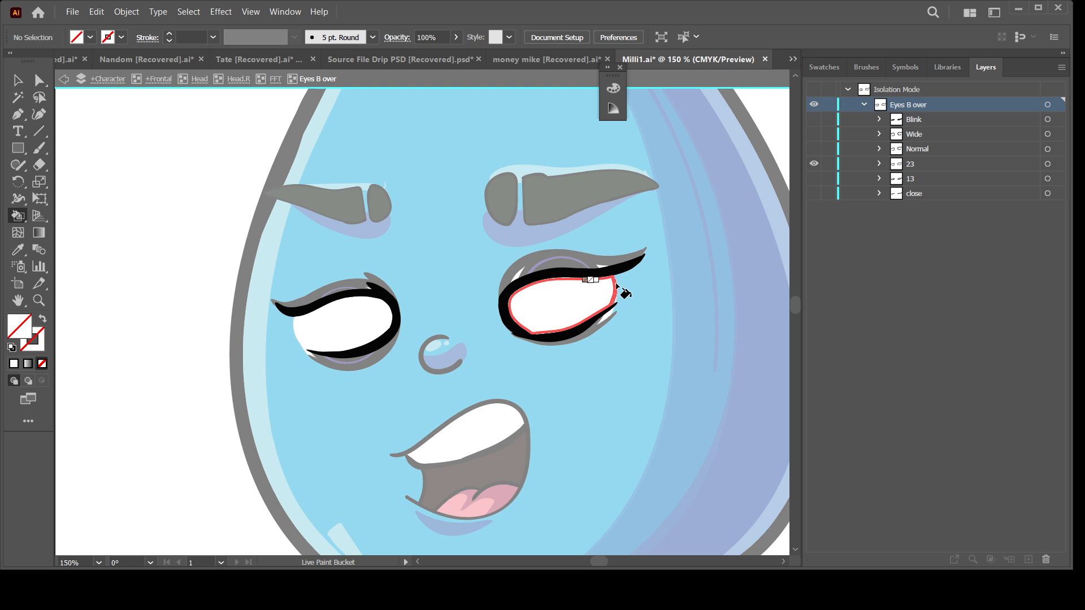
pyautogui.click(620, 290)
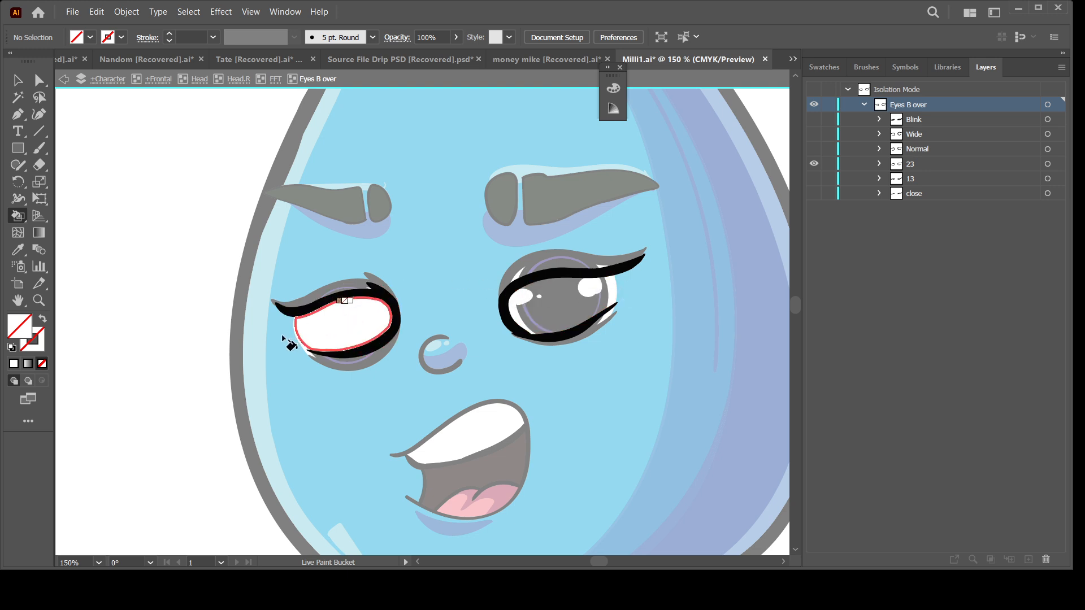
pyautogui.click(296, 324)
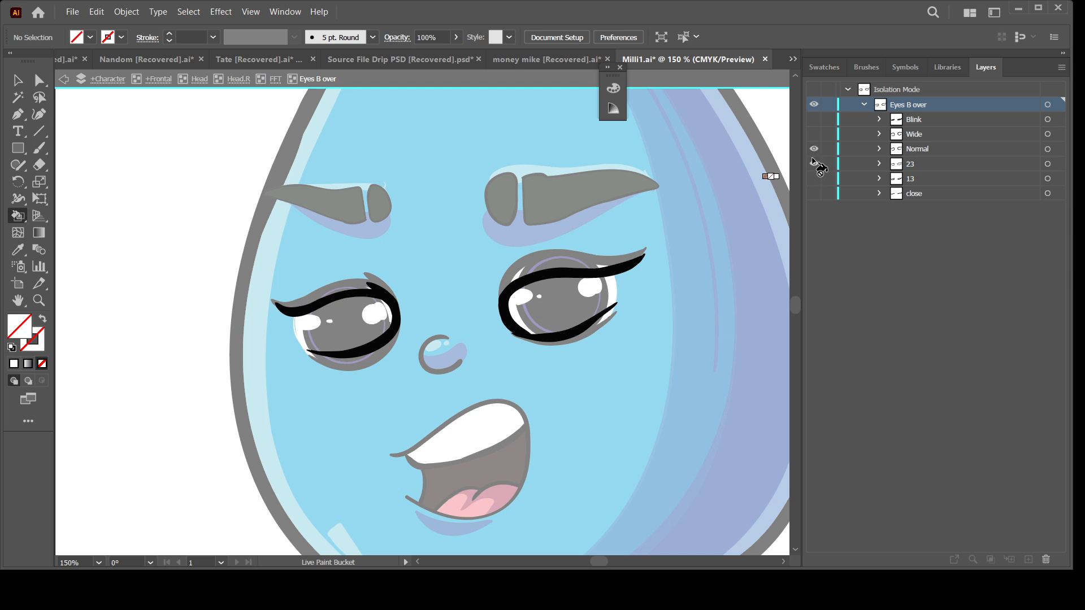
# - Make Normal the only visible Eyes B over sublayer, leave isolation mode and save the Milli1 artwork
pyautogui.click(814, 163)
pyautogui.click(814, 149)
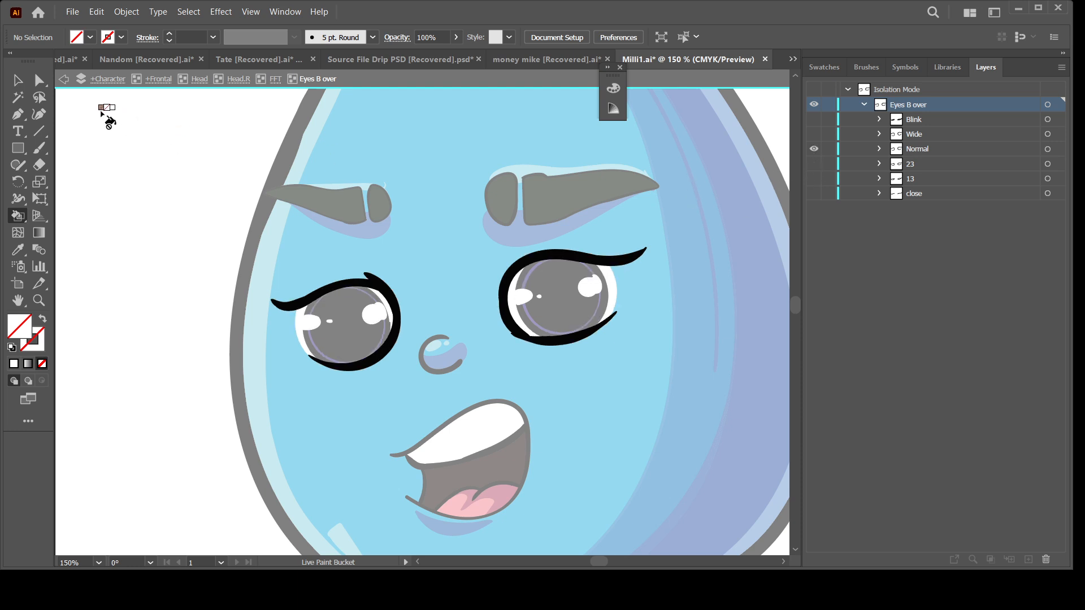
pyautogui.click(18, 80)
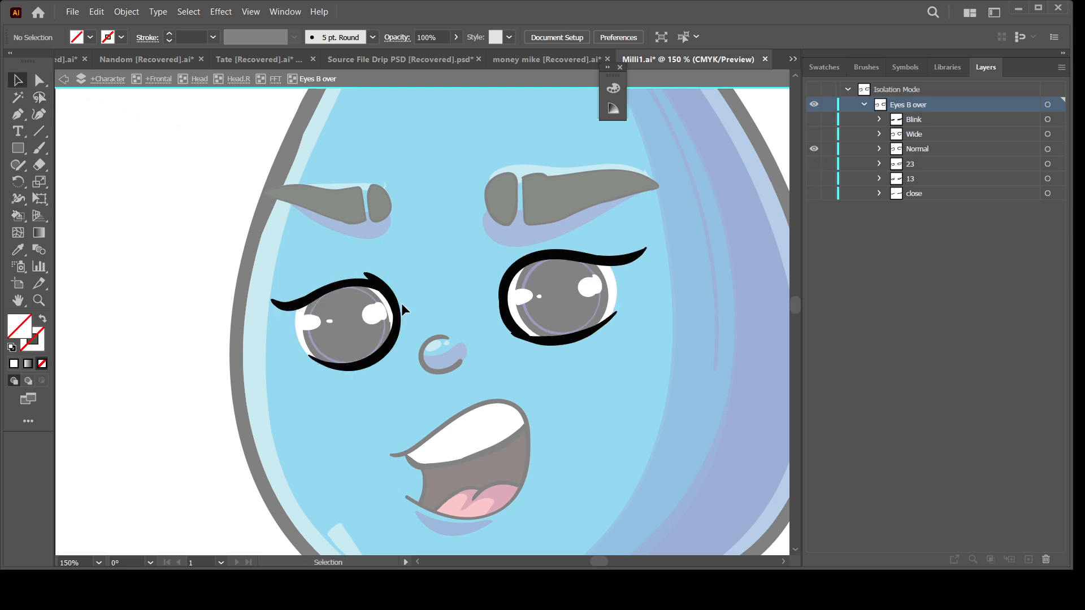
pyautogui.doubleClick(112, 279)
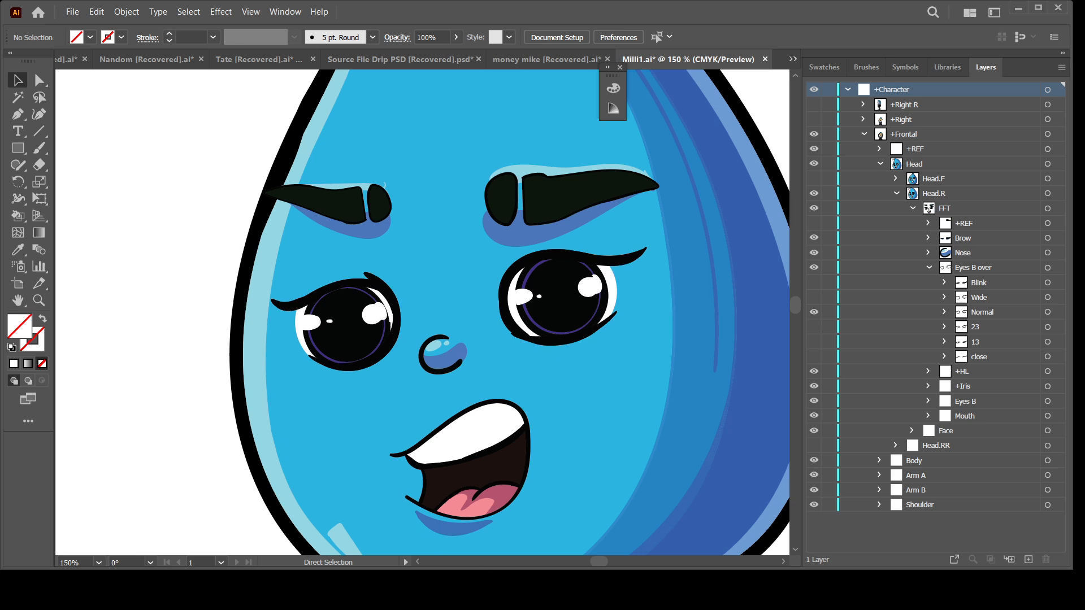
pyautogui.hotkey('ctrl', 's')
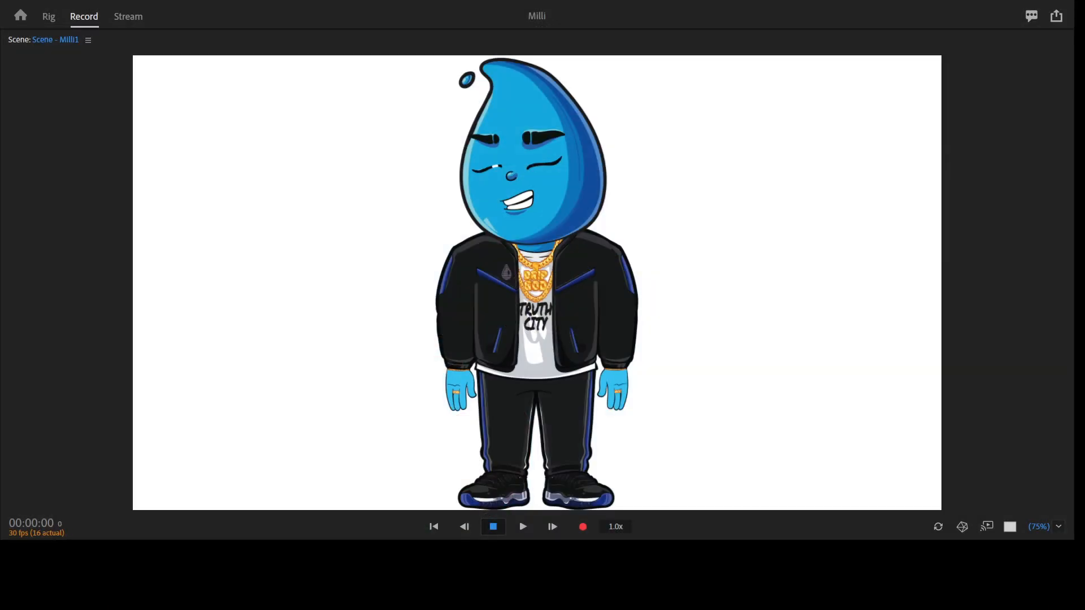
# - Switch to Character Animator's Rig workspace, collapse Eyes B and expand the synced Eyes B over group
pyautogui.click(489, 515)
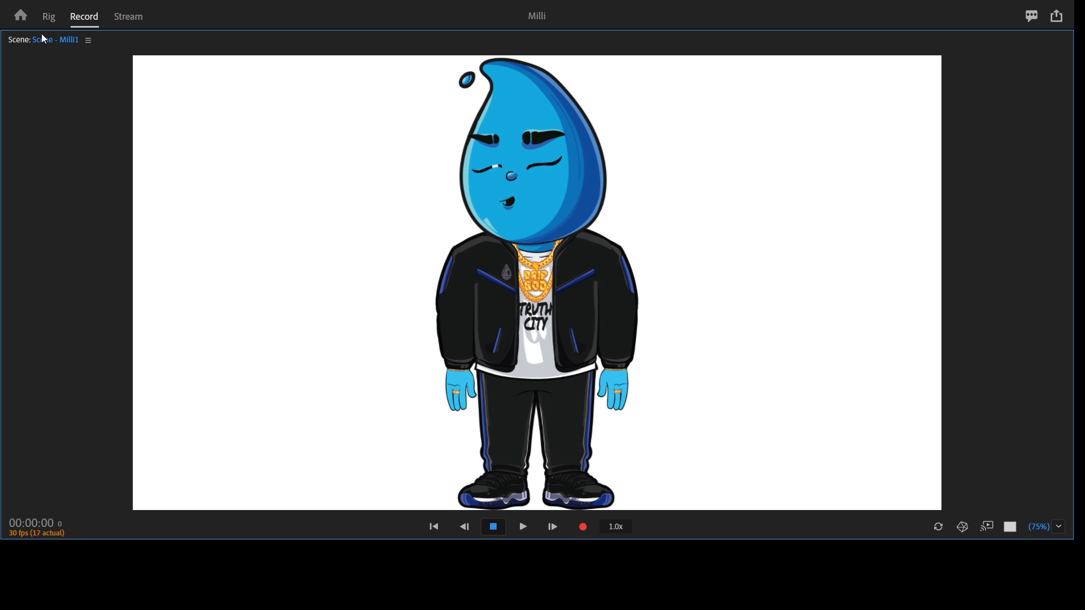
pyautogui.click(50, 16)
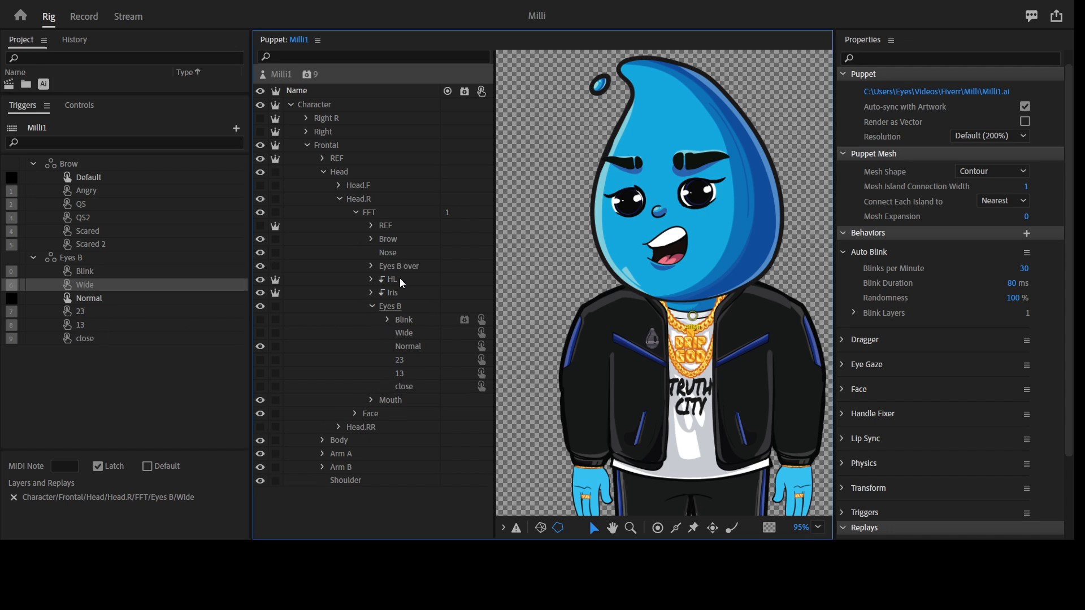
pyautogui.click(373, 306)
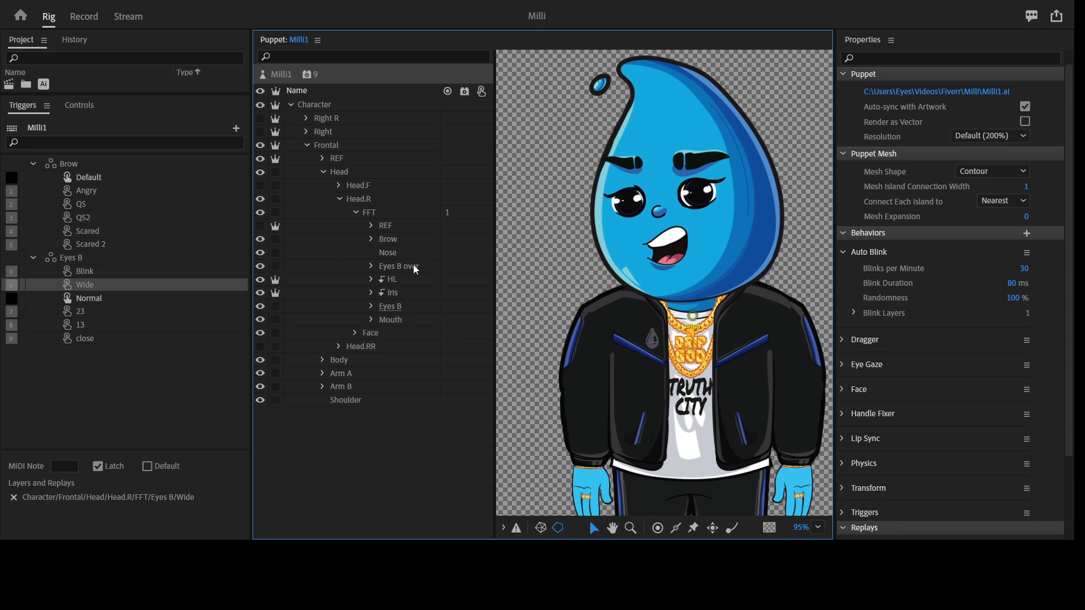
pyautogui.click(415, 269)
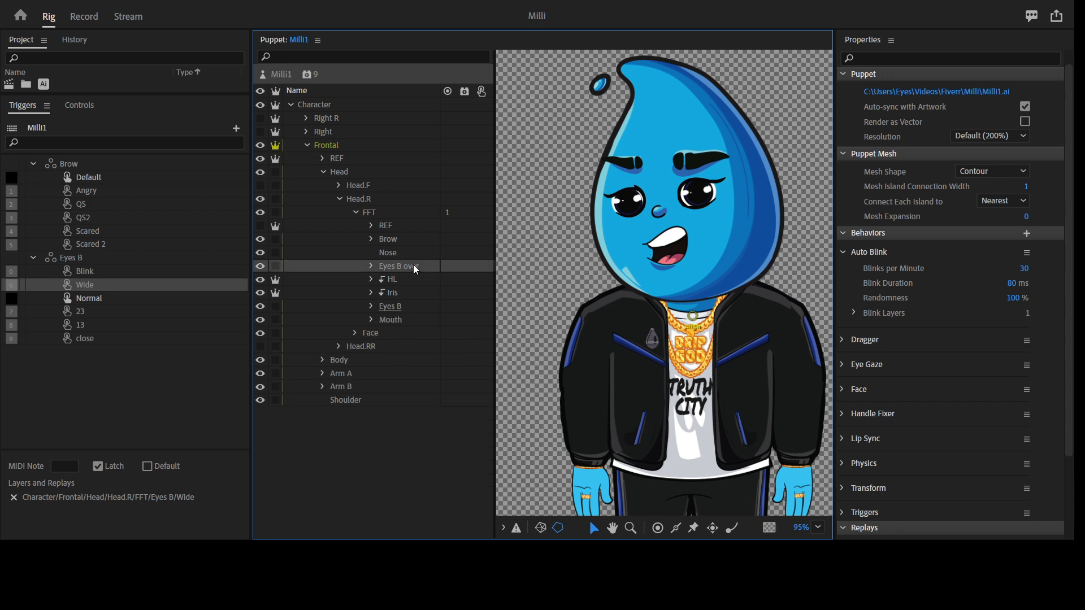
pyautogui.click(370, 269)
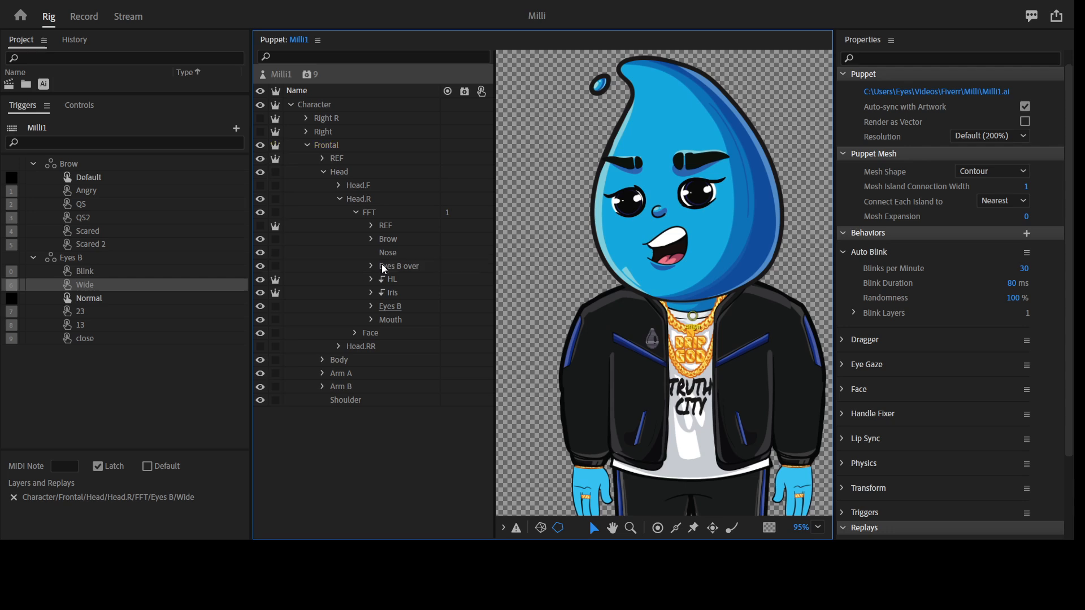
pyautogui.click(371, 266)
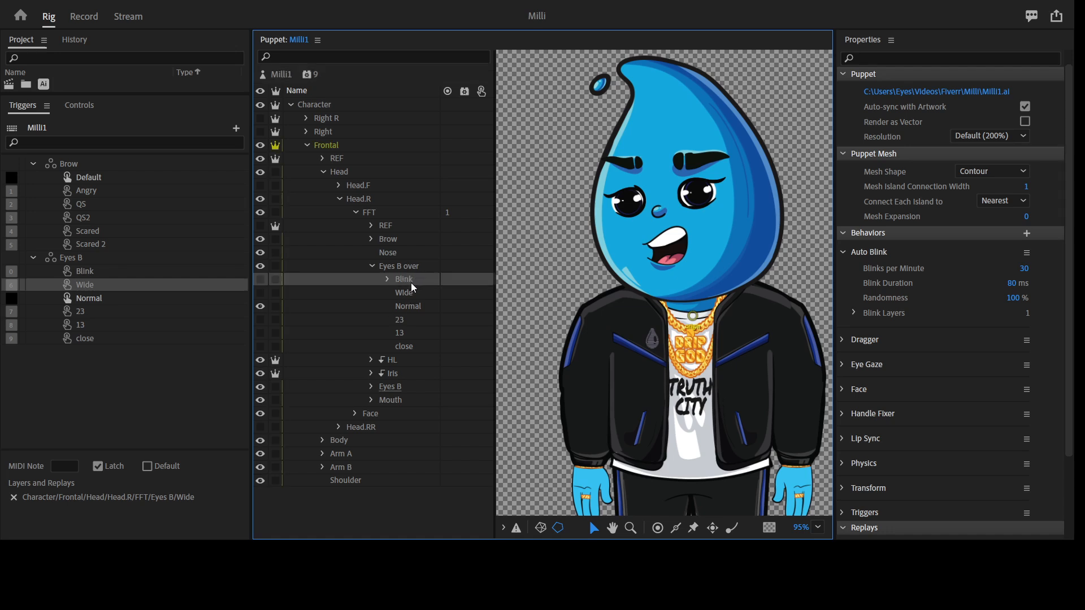
# - Add the Blink, Wide, Normal, 23, 13 and close layers of Eyes B over to the matching triggers in the Eyes B swap set
pyautogui.moveTo(417, 280); pyautogui.dragTo(255, 330)
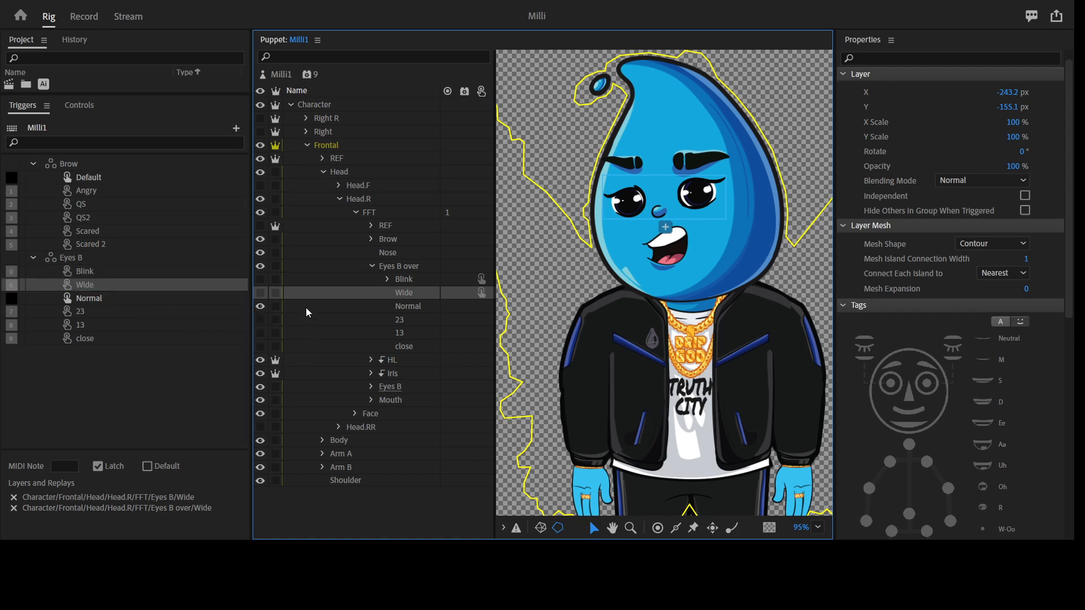
pyautogui.moveTo(399, 307); pyautogui.dragTo(105, 325)
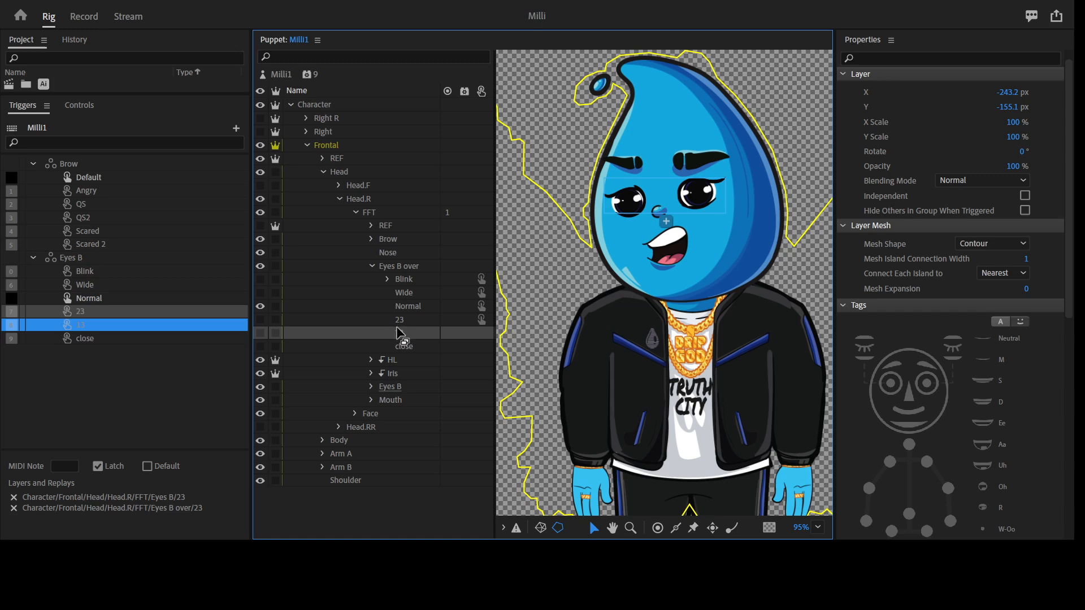
pyautogui.moveTo(436, 379); pyautogui.dragTo(130, 343)
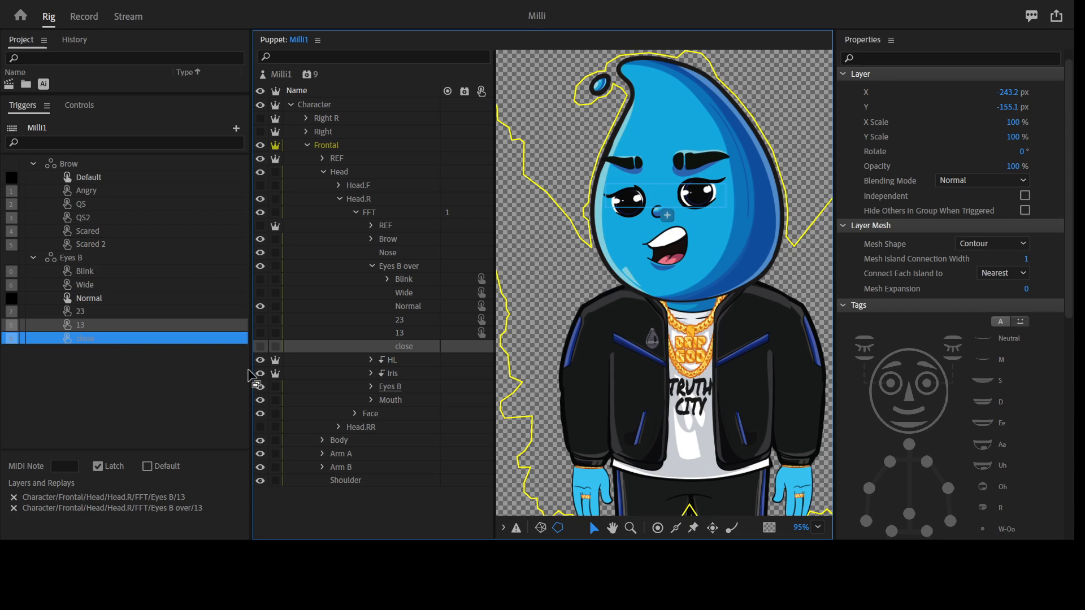
pyautogui.moveTo(261, 376); pyautogui.dragTo(269, 371)
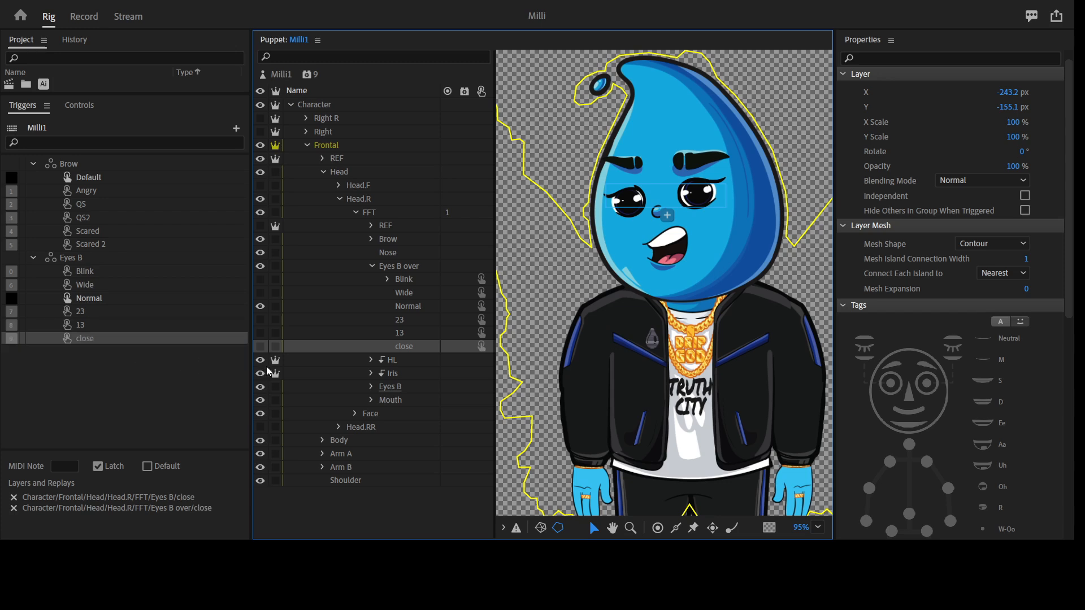
# - Add Cycle Layers to the Eyes B over Blink layer, advancing every 2 frames with Forward and Reverse and Hold on Last Layer enabled
pyautogui.click(414, 279)
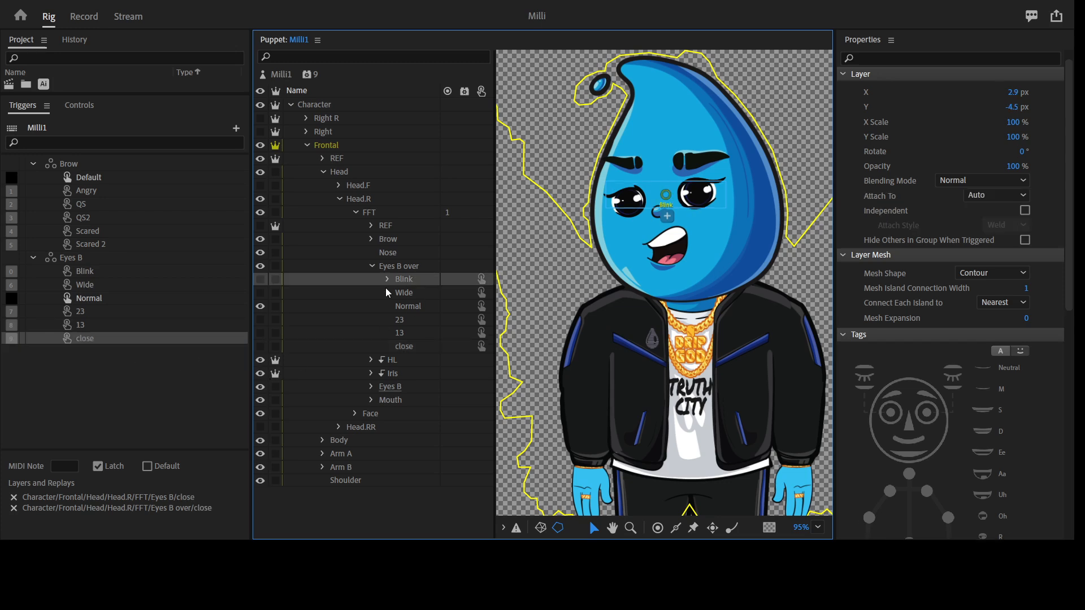
pyautogui.scroll(-8, 948, 395)
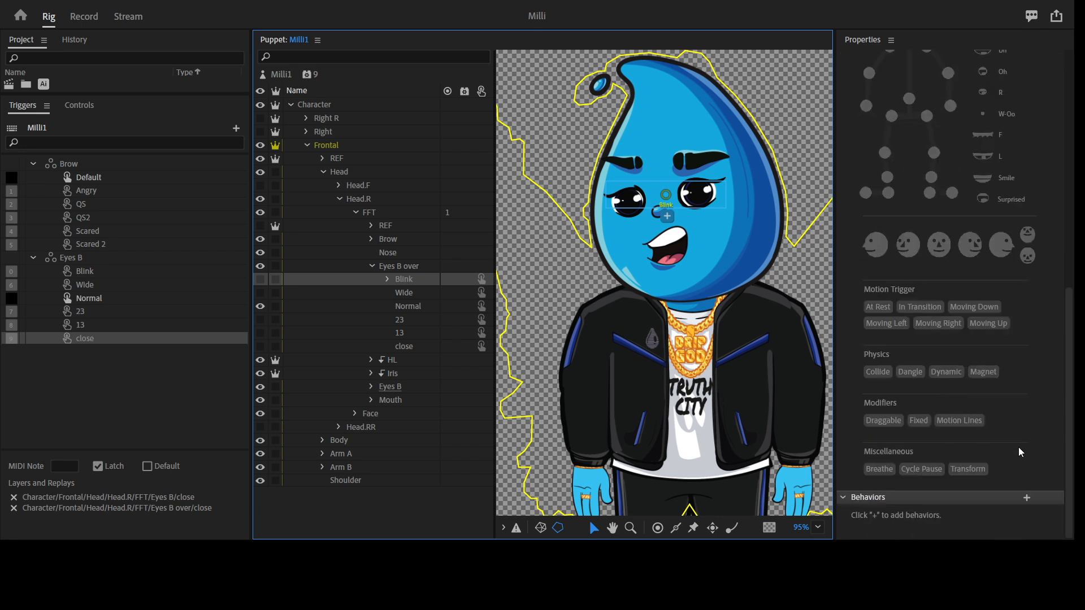
pyautogui.click(1027, 499)
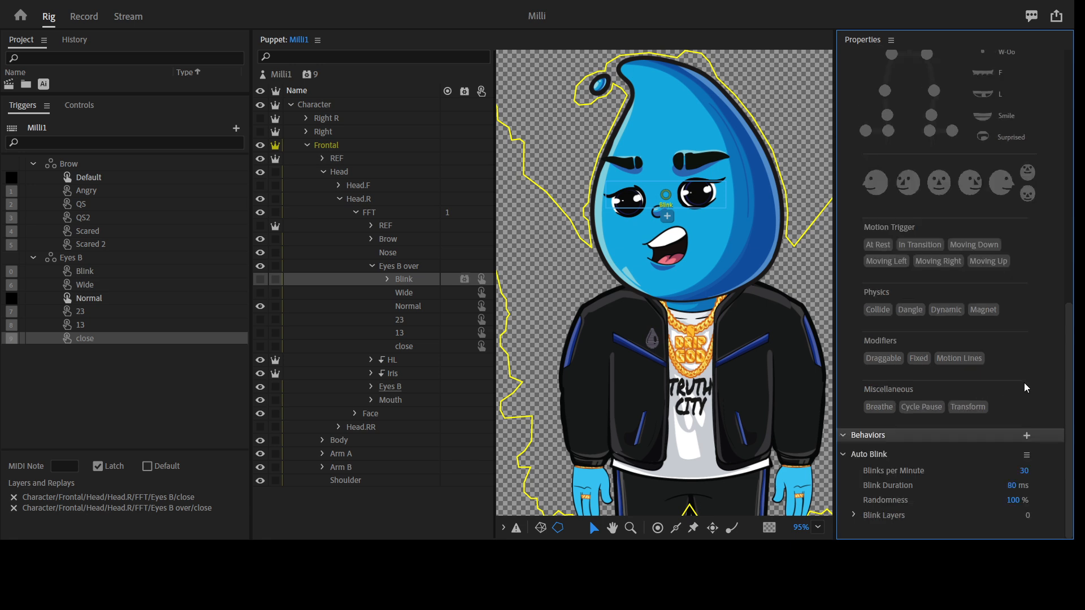
pyautogui.hotkey('ctrl', 'z')
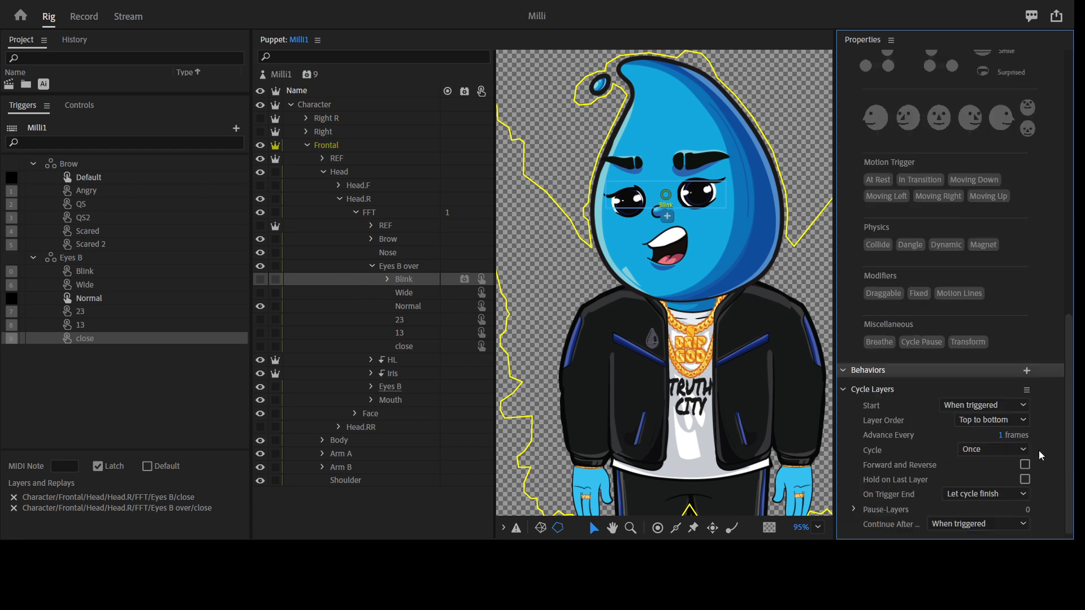
pyautogui.click(1005, 428)
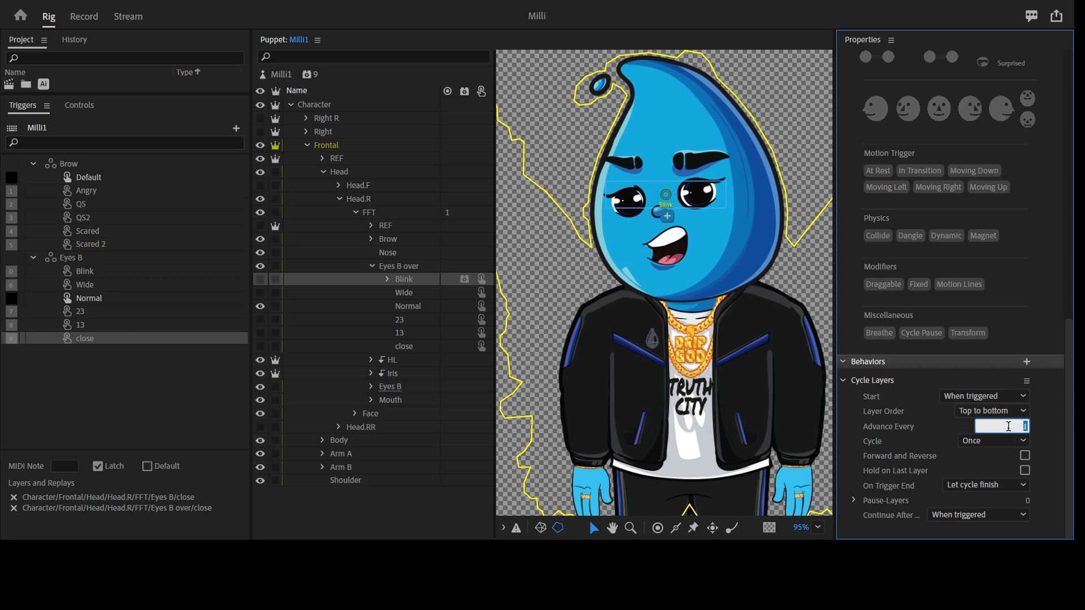
pyautogui.write('2')
pyautogui.click(1025, 459)
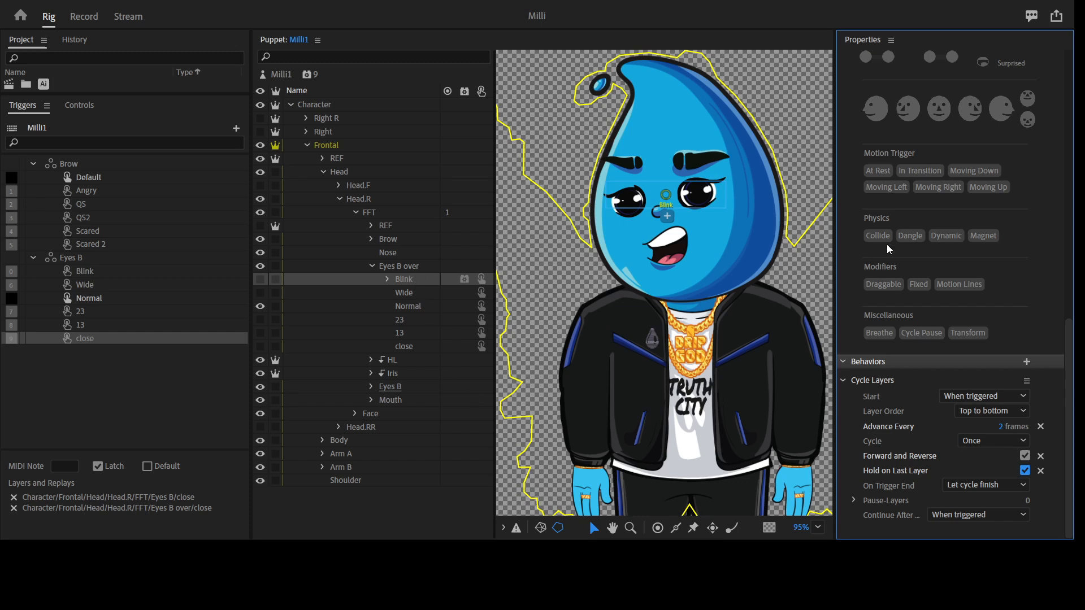
# - Tag the Eyes B over Blink layer as Left Blink and Right Blink
pyautogui.scroll(5, 1016, 232)
pyautogui.scroll(-4, 1015, 242)
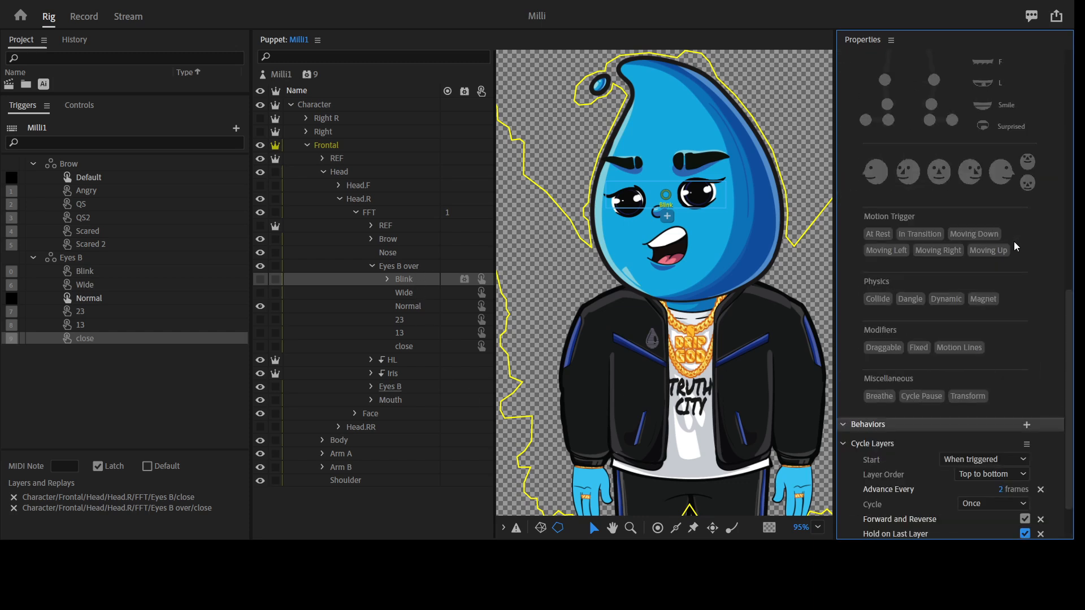
pyautogui.scroll(10, 1014, 242)
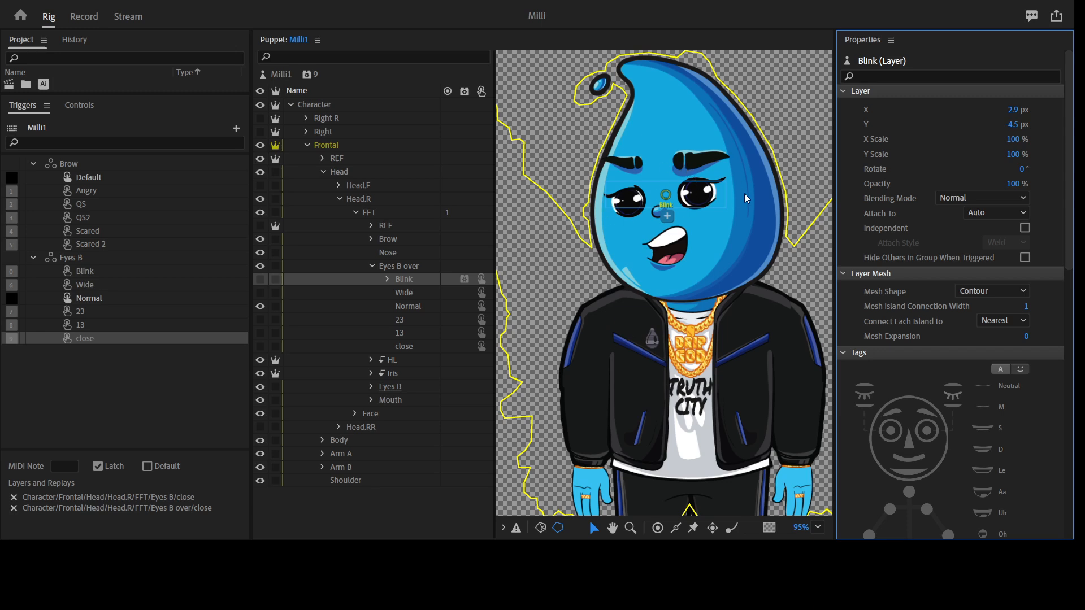
pyautogui.click(865, 394)
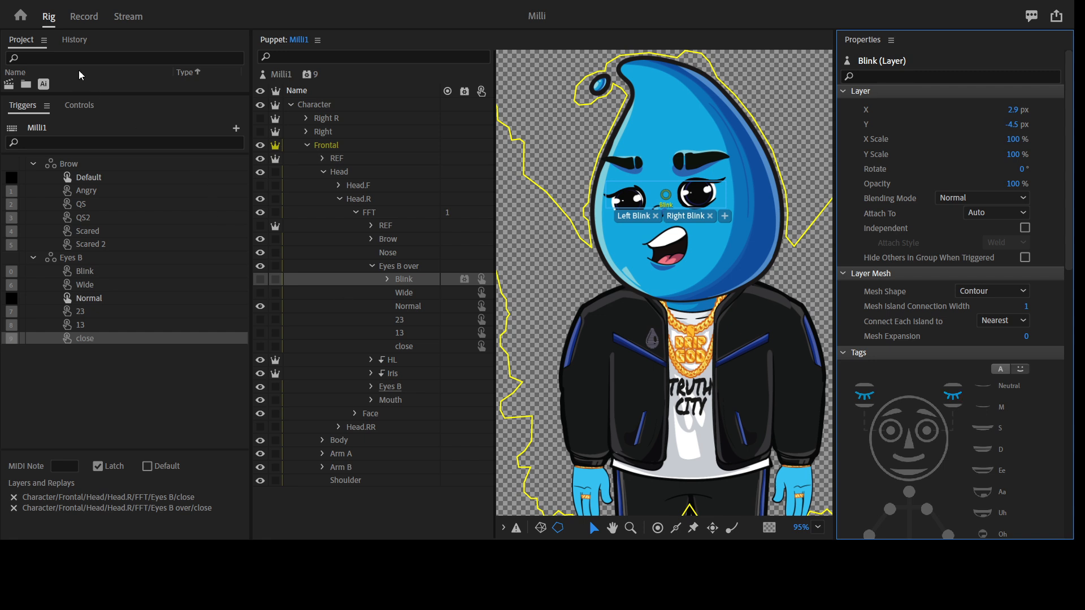
# - Preview the puppet's eyes, brows and mouth in the enlarged Scene - Milli1 view
pyautogui.click(82, 17)
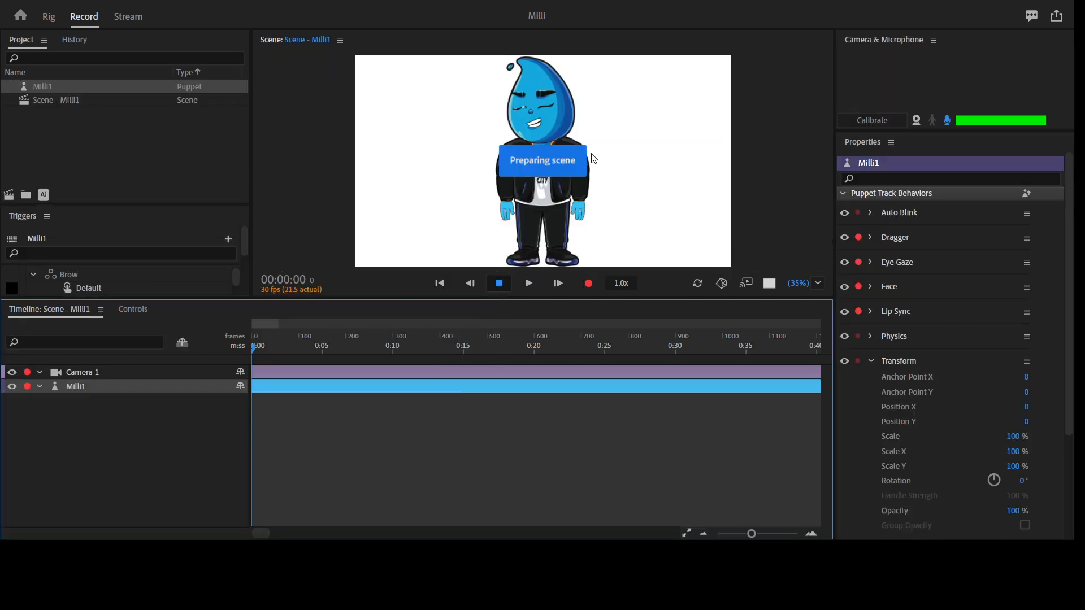
pyautogui.press('`')
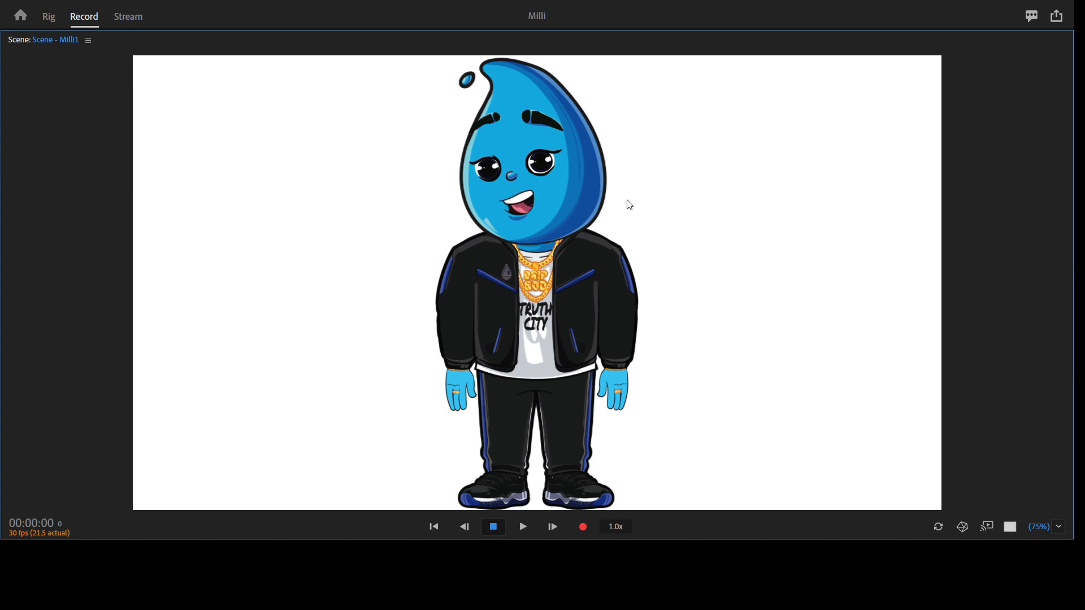
pyautogui.press('`')
# - Return to the Rig workspace and examine the Right views and the Head.F, Head.R and Head.RR groups of the Milli1 puppet
pyautogui.click(48, 16)
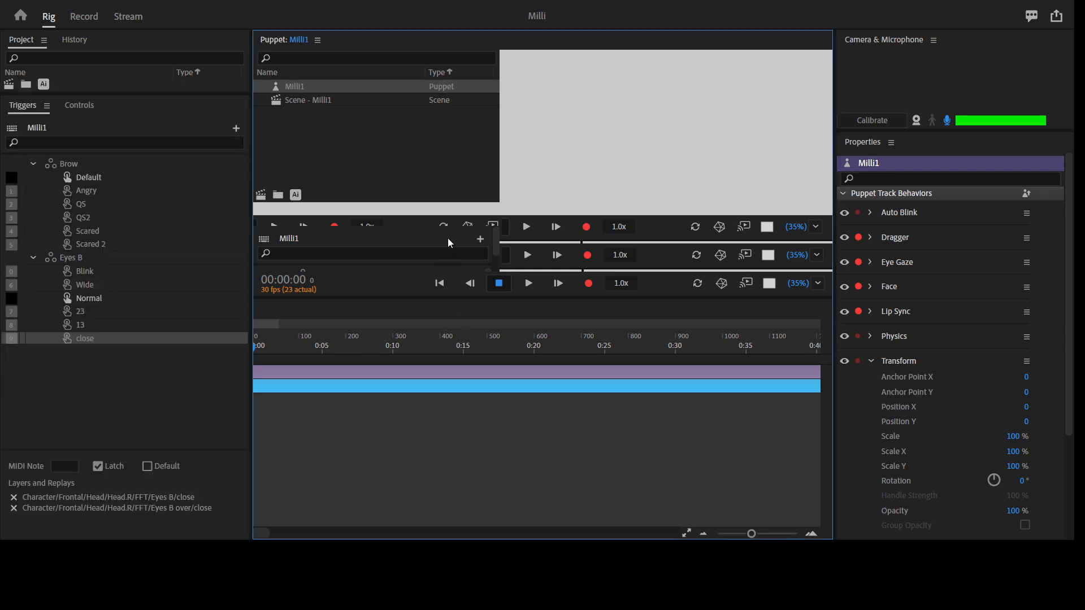
pyautogui.click(374, 266)
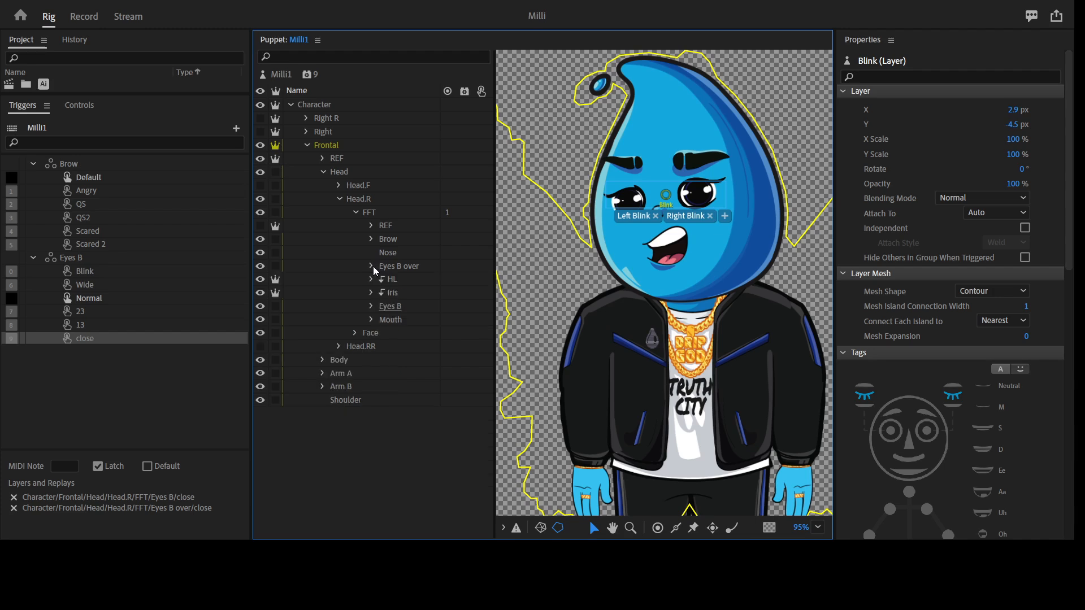
pyautogui.click(389, 220)
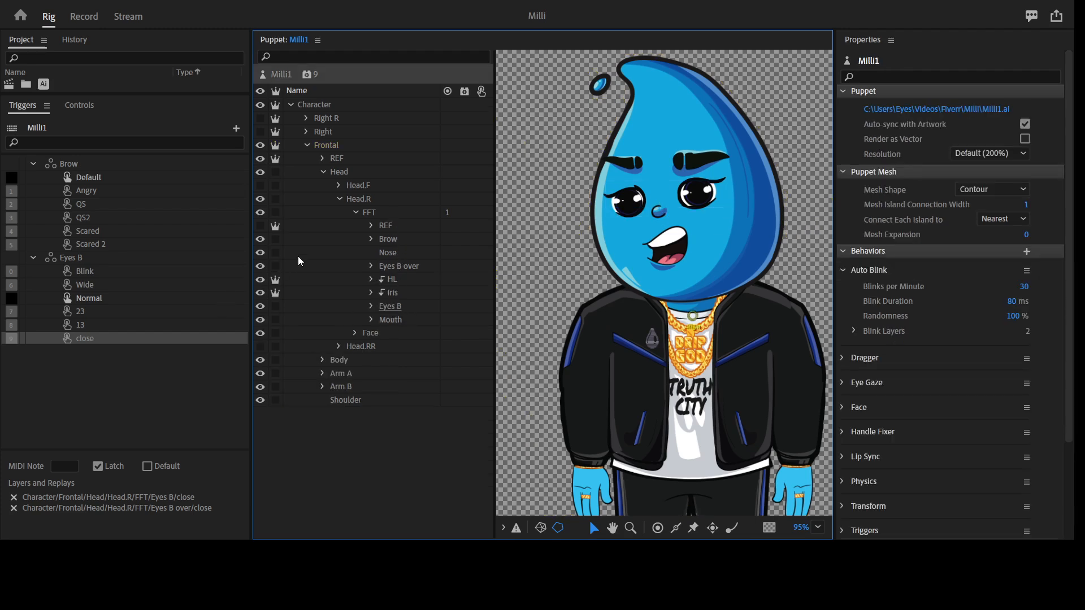
pyautogui.click(357, 187)
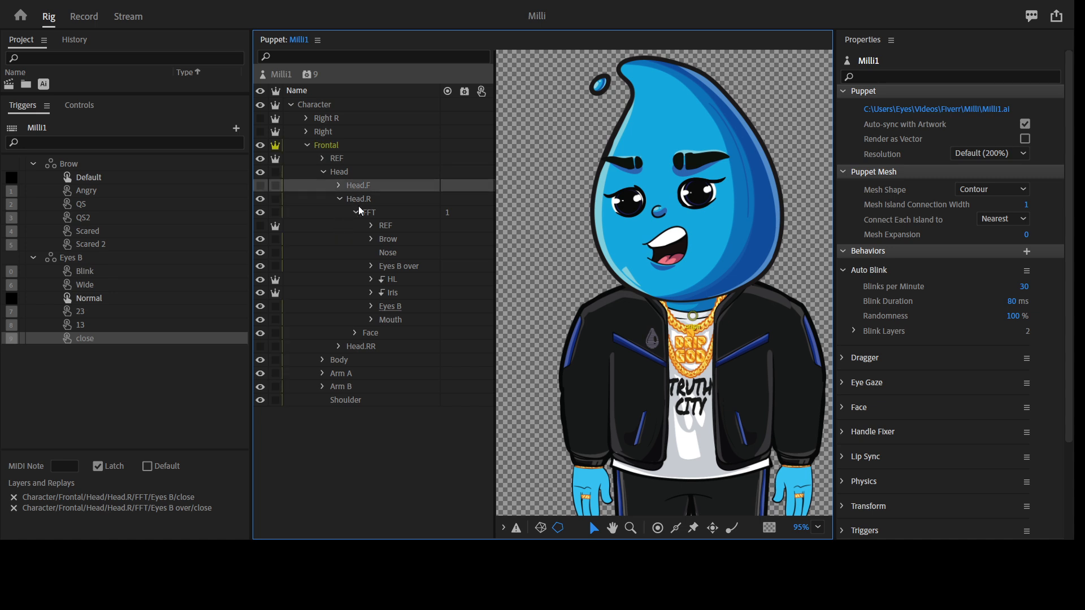
pyautogui.click(375, 345)
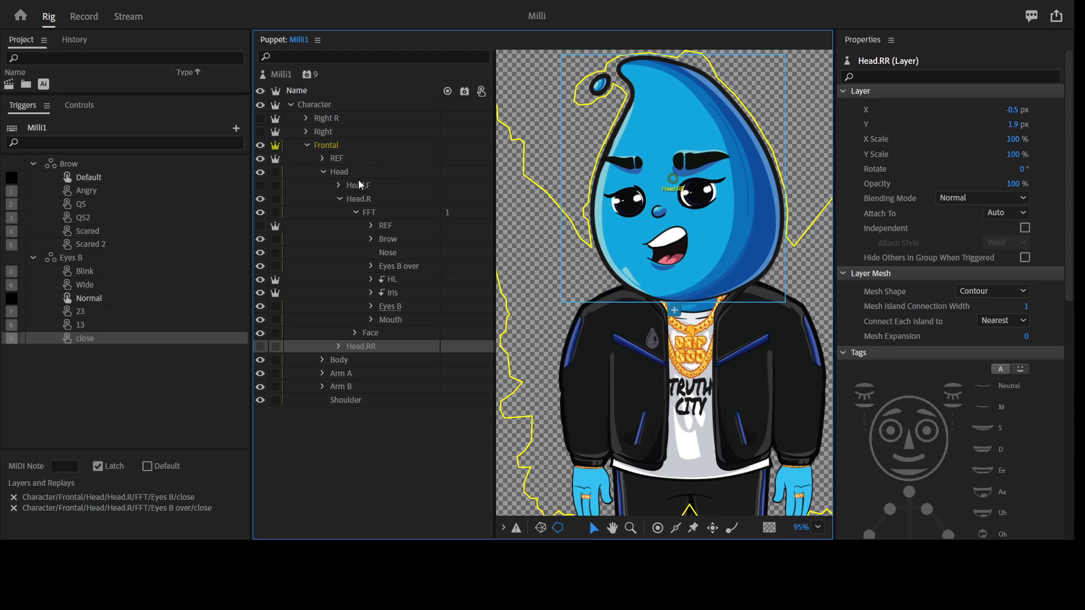
pyautogui.click(327, 121)
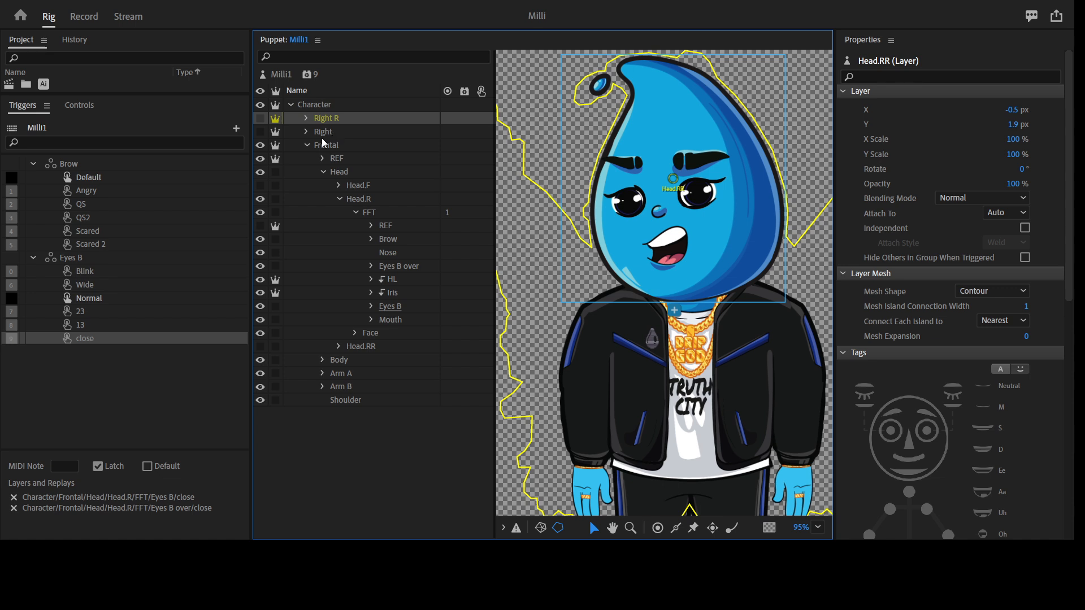
pyautogui.click(325, 136)
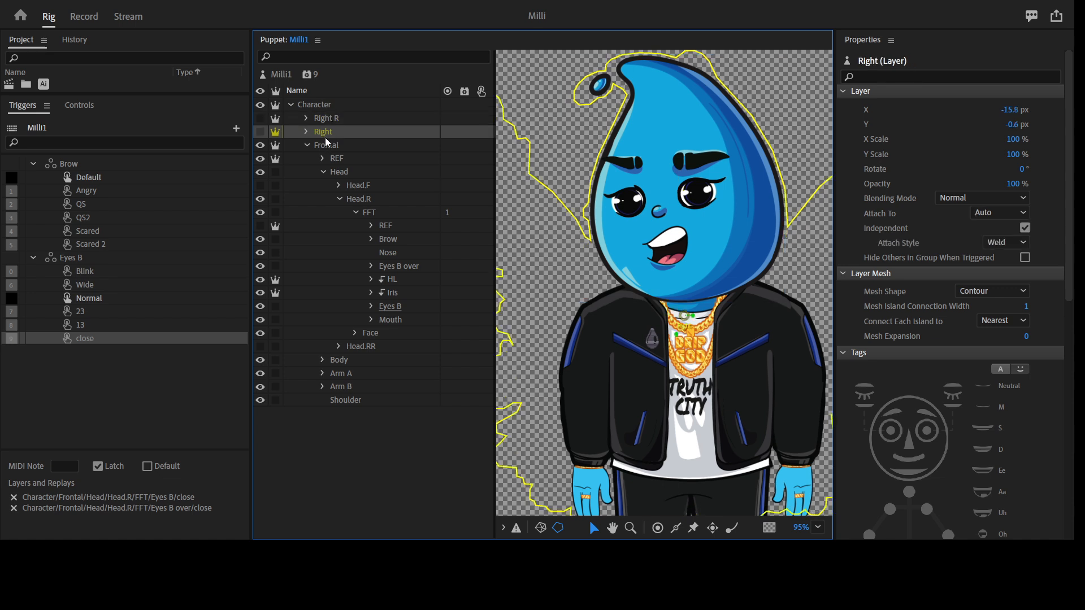
pyautogui.click(356, 213)
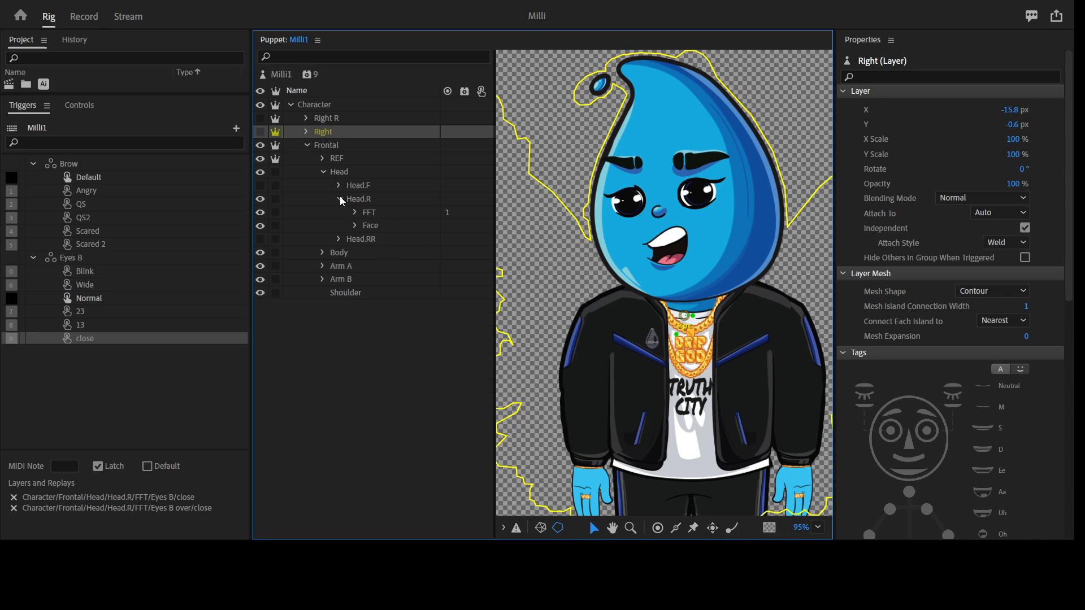
pyautogui.click(340, 199)
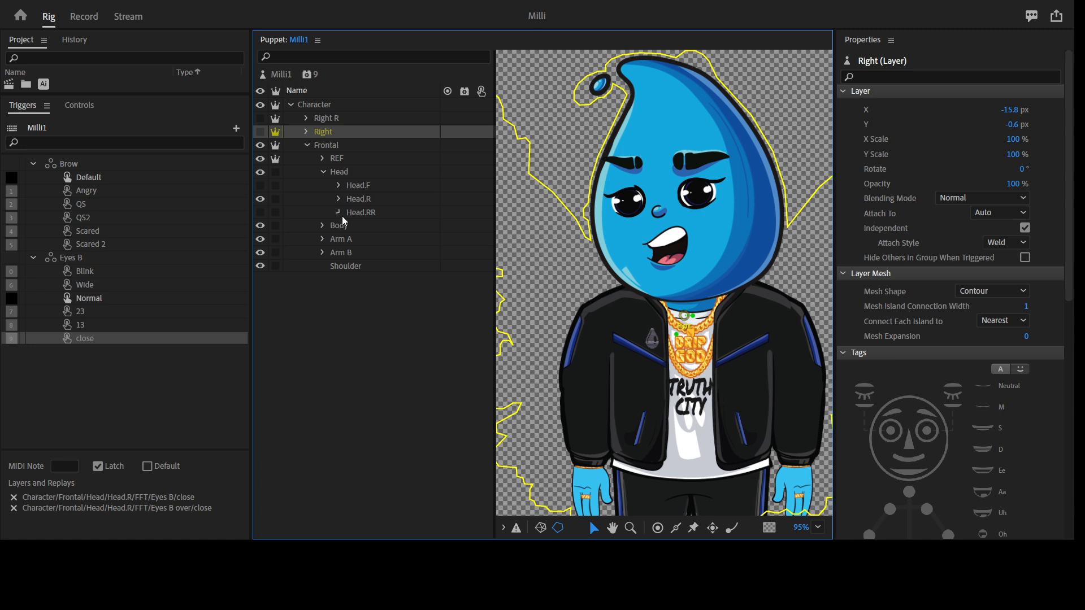
pyautogui.click(339, 213)
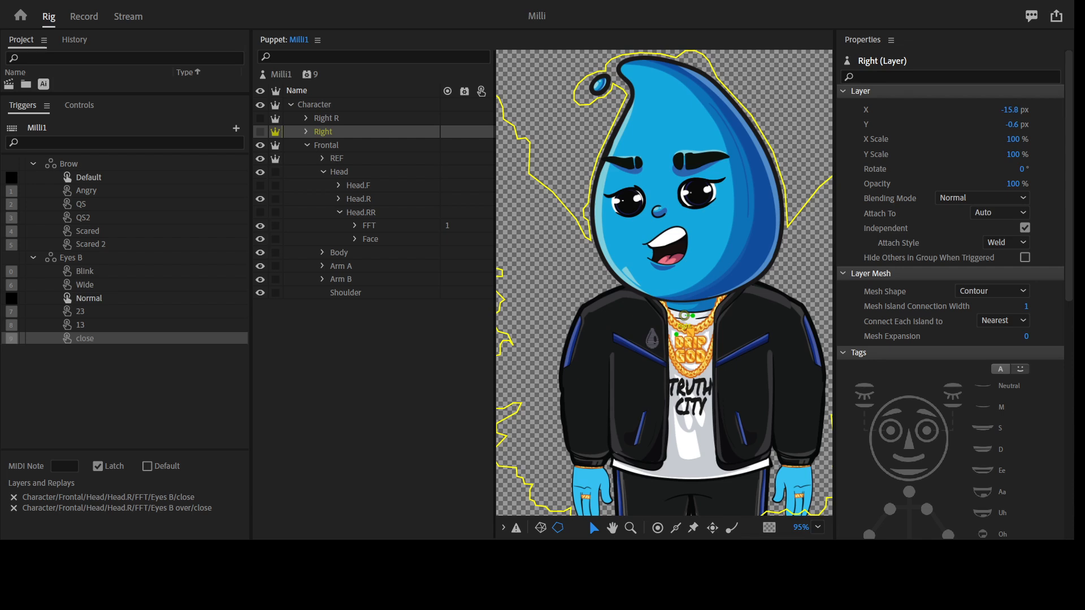
pyautogui.click(339, 212)
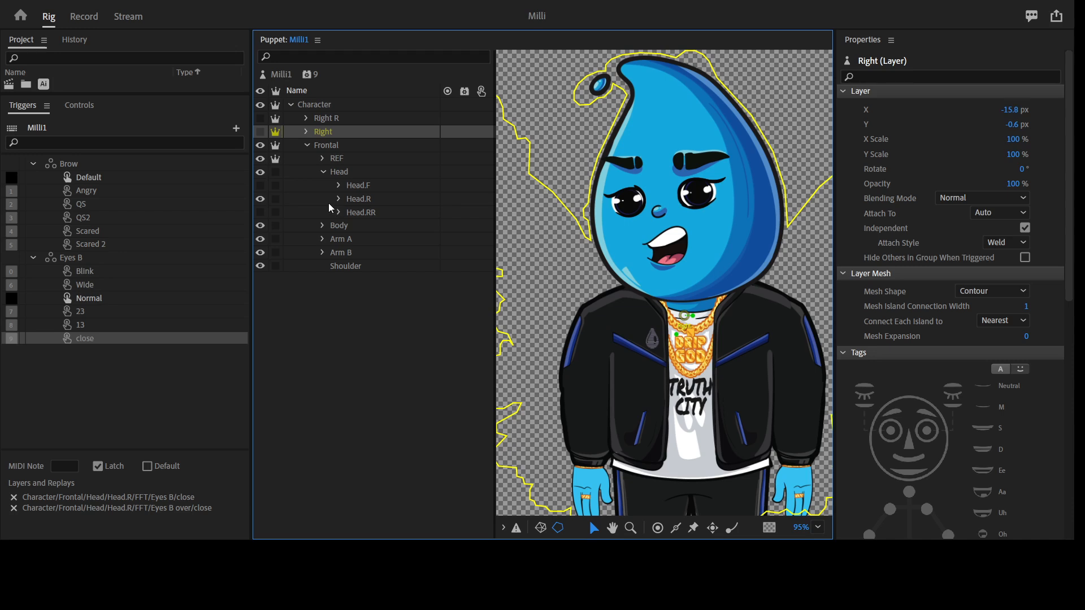
# - Make Head.F visible in the Frontal view's Head group and hide Head.R
pyautogui.click(364, 202)
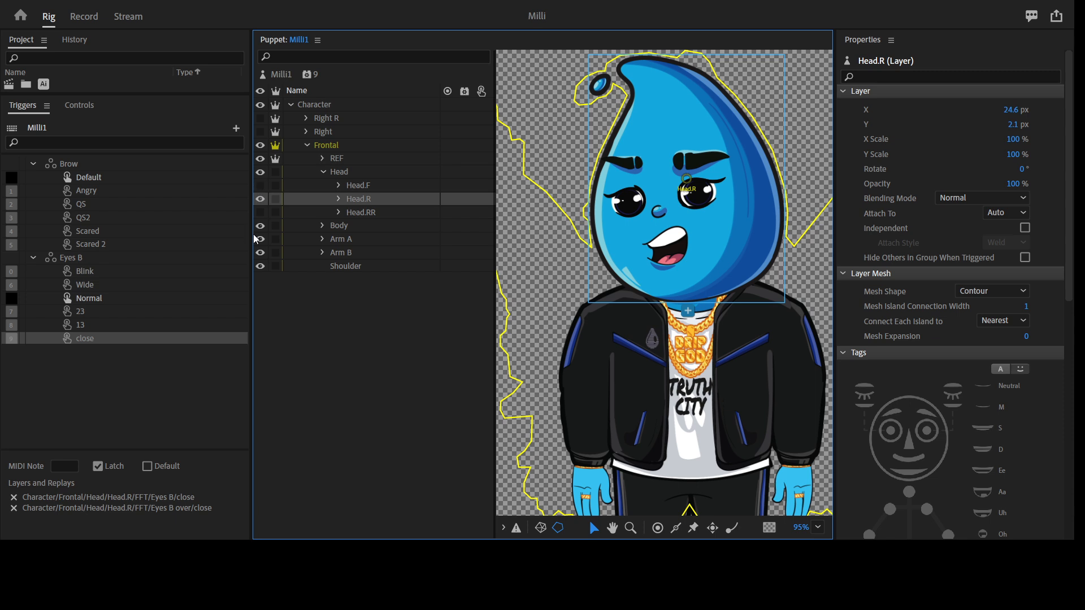
pyautogui.click(338, 185)
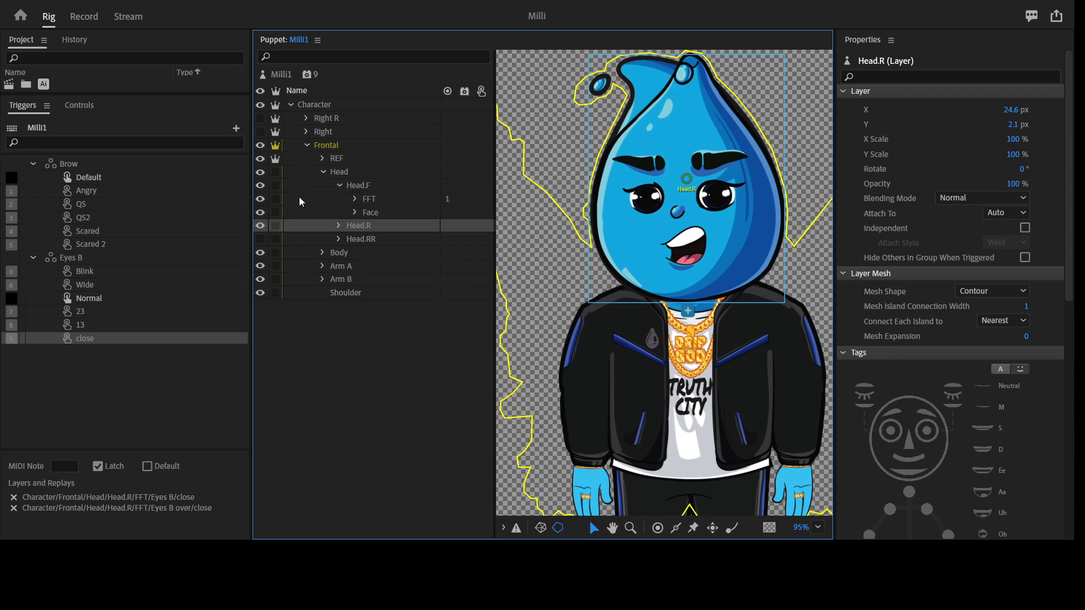
pyautogui.click(339, 186)
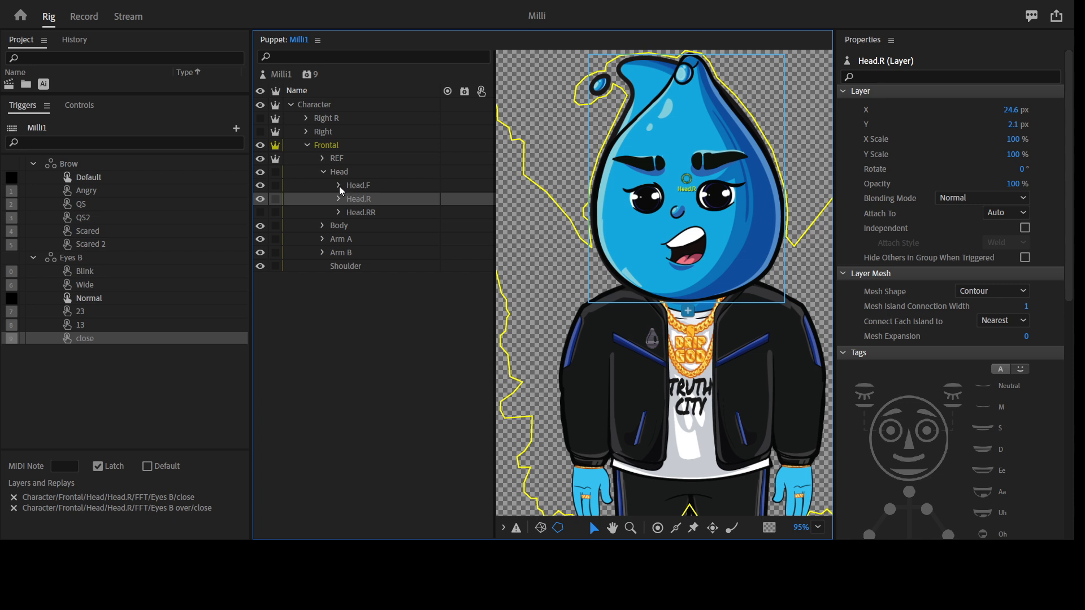
pyautogui.hotkey('ctrl', 'z')
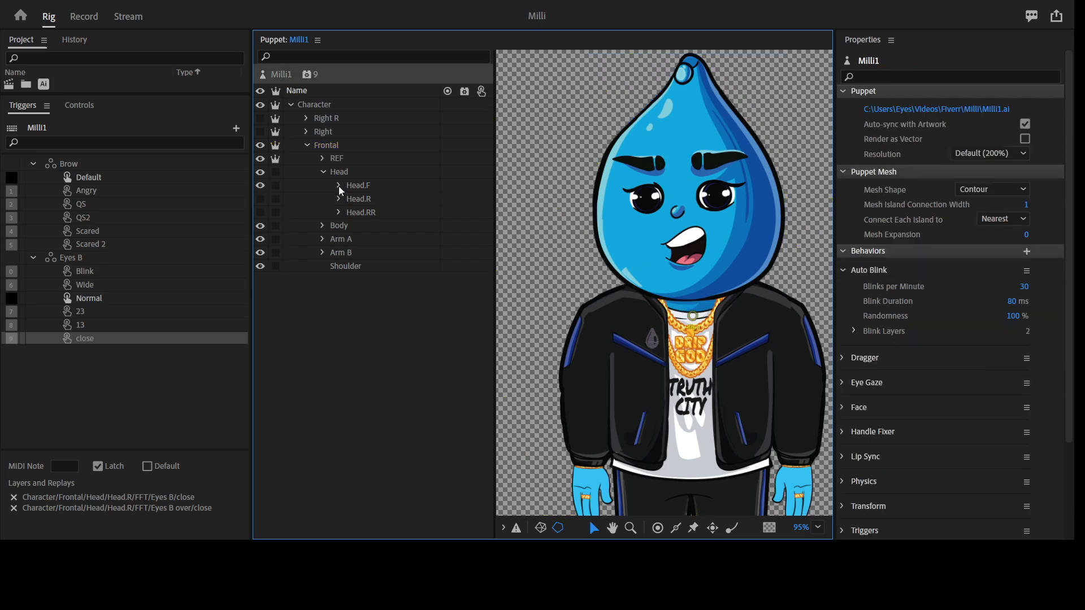
# - Add Head.F's Default, Angry, QS, QS2, Scared and Scared 2 brow layers to the matching triggers in the Brow swap set
pyautogui.click(339, 186)
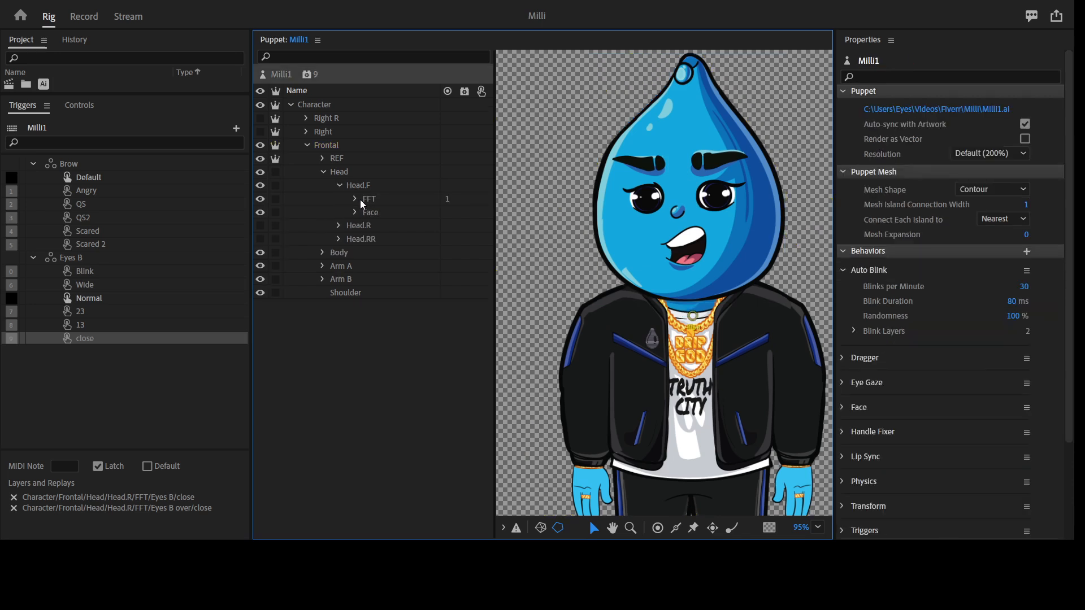
pyautogui.click(356, 199)
pyautogui.click(391, 227)
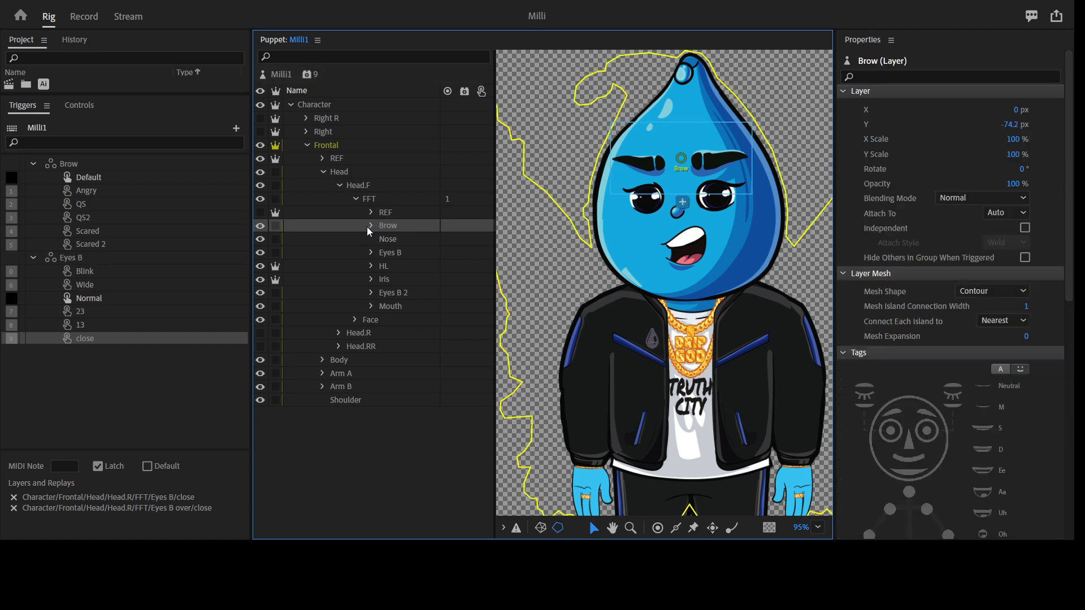
pyautogui.click(370, 226)
pyautogui.moveTo(414, 240); pyautogui.dragTo(417, 313)
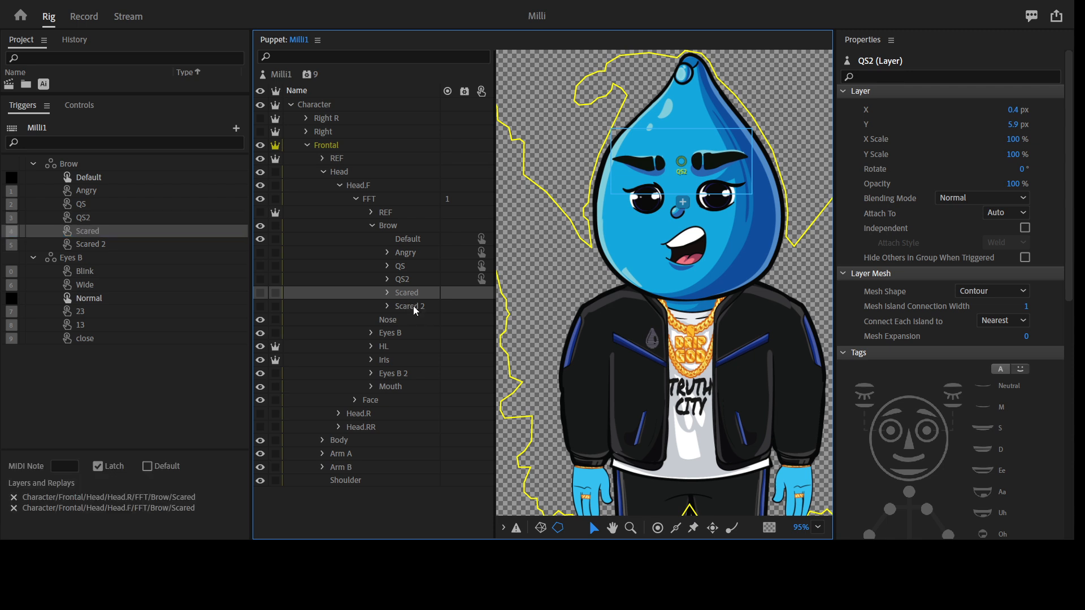
pyautogui.moveTo(149, 246); pyautogui.dragTo(372, 333)
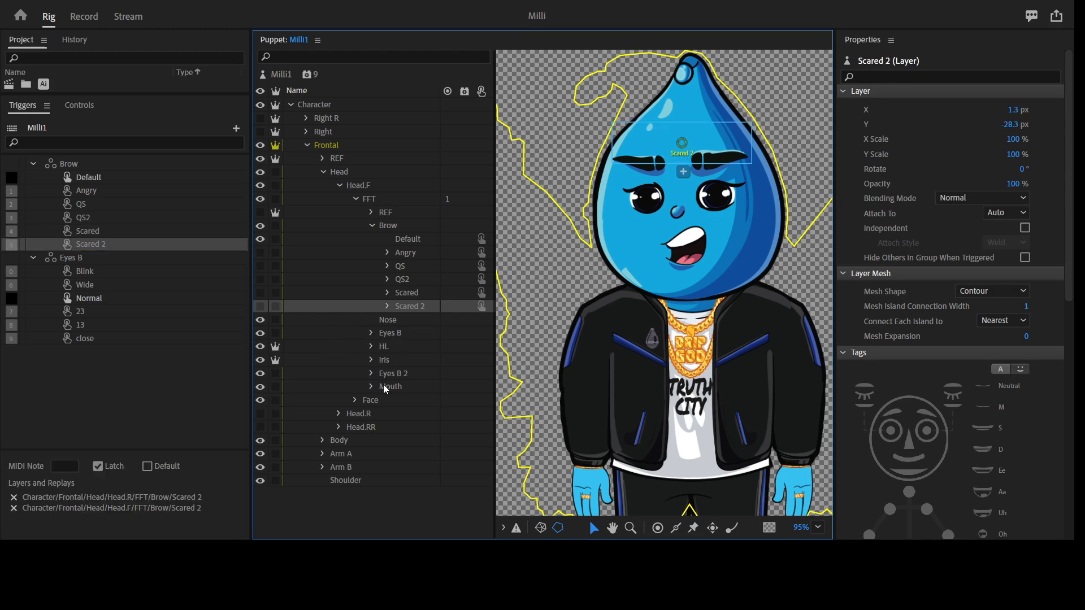
# - Add the Blink layers of Head.F's Eyes B and Eyes B 2 groups to the Blink trigger in the Eyes B swap set
pyautogui.click(371, 333)
pyautogui.scroll(-1, 396, 362)
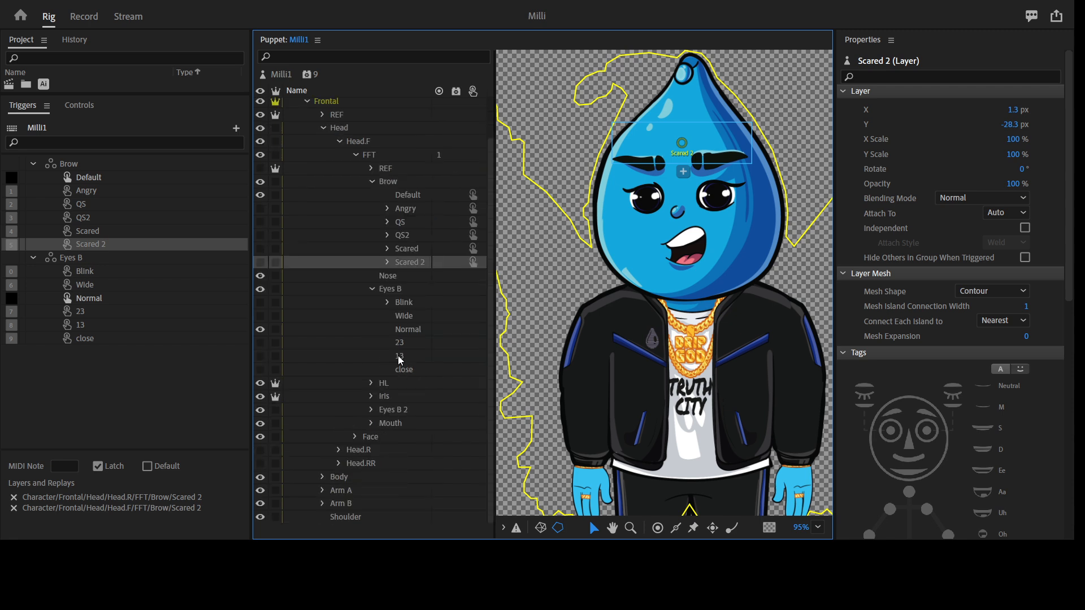
pyautogui.click(371, 410)
pyautogui.scroll(-2, 399, 389)
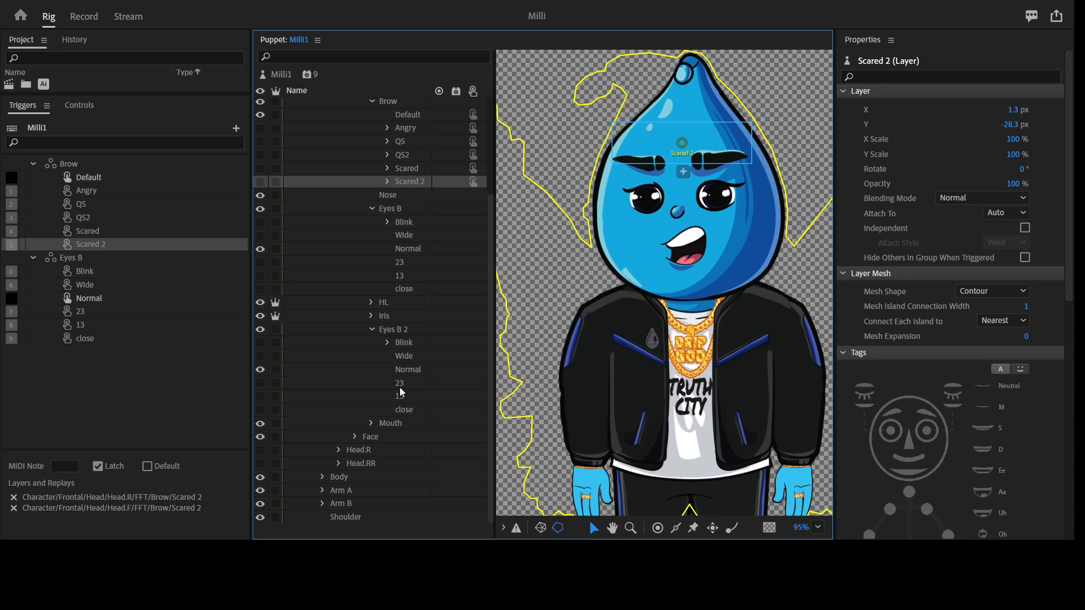
pyautogui.click(418, 343)
pyautogui.moveTo(410, 340); pyautogui.dragTo(132, 271)
# - Add the Wide and Normal layers of Head.F's Eyes B and Eyes B 2 to their matching Eyes B triggers
pyautogui.moveTo(418, 253); pyautogui.dragTo(409, 233)
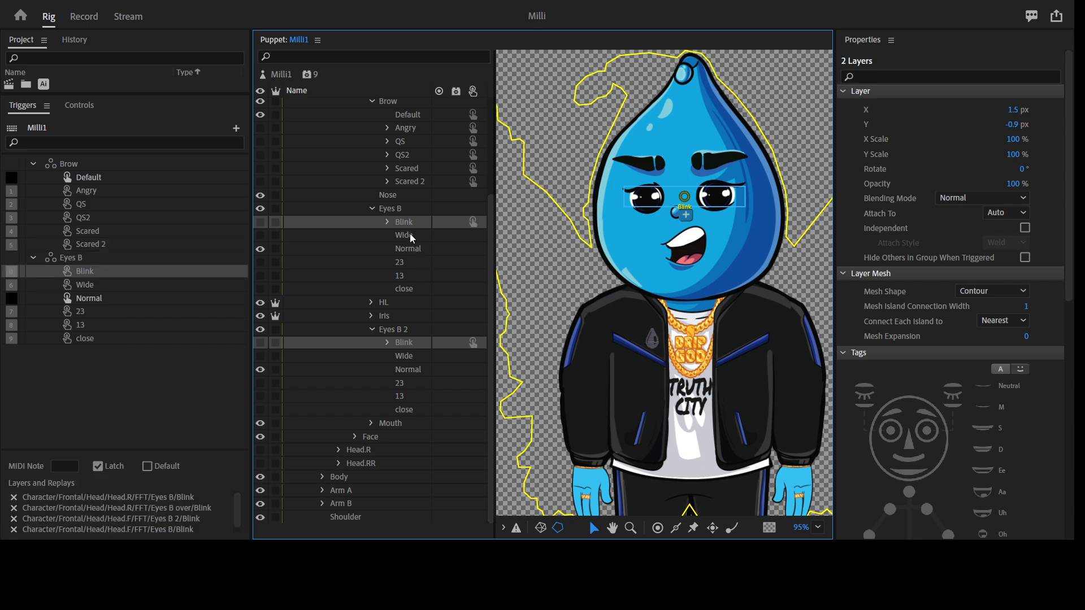
pyautogui.click(409, 234)
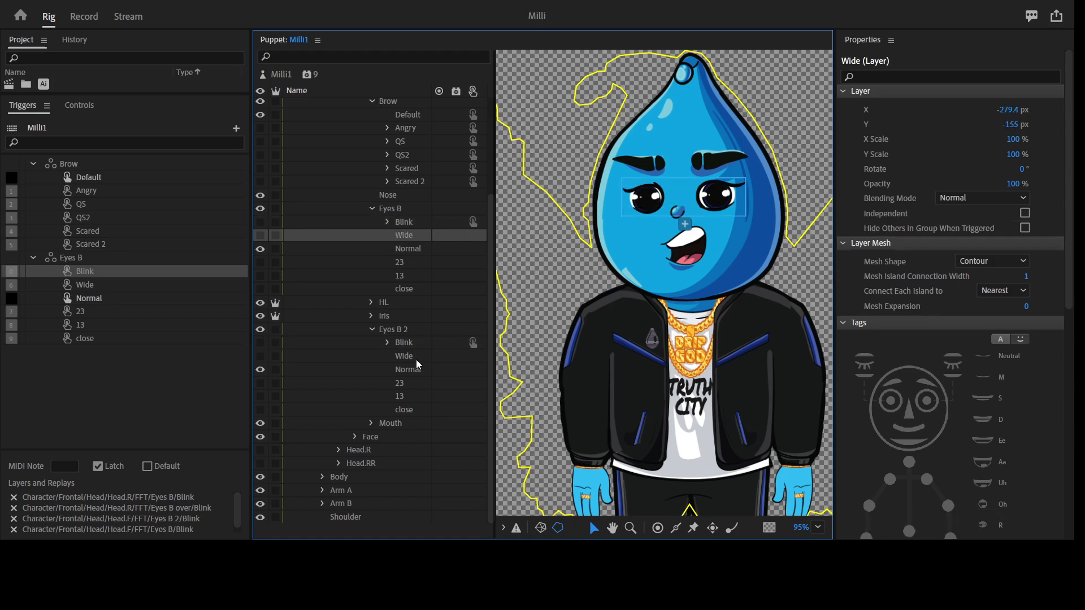
pyautogui.keyDown('ctrl'); pyautogui.click(415, 360); pyautogui.keyUp('ctrl')
pyautogui.moveTo(105, 284); pyautogui.dragTo(412, 249)
pyautogui.click(411, 249)
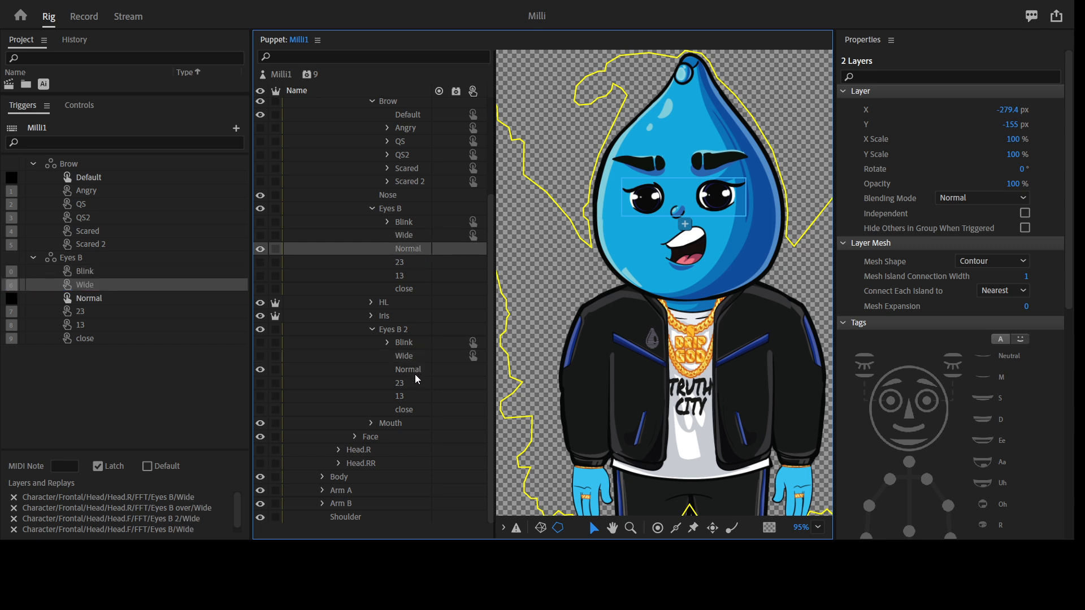
pyautogui.keyDown('ctrl'); pyautogui.click(416, 370); pyautogui.keyUp('ctrl')
pyautogui.moveTo(420, 372); pyautogui.dragTo(406, 261)
# - Add the 23, 13 and close layers of Head.F's Eyes B and Eyes B 2 to their matching Eyes B triggers
pyautogui.click(405, 261)
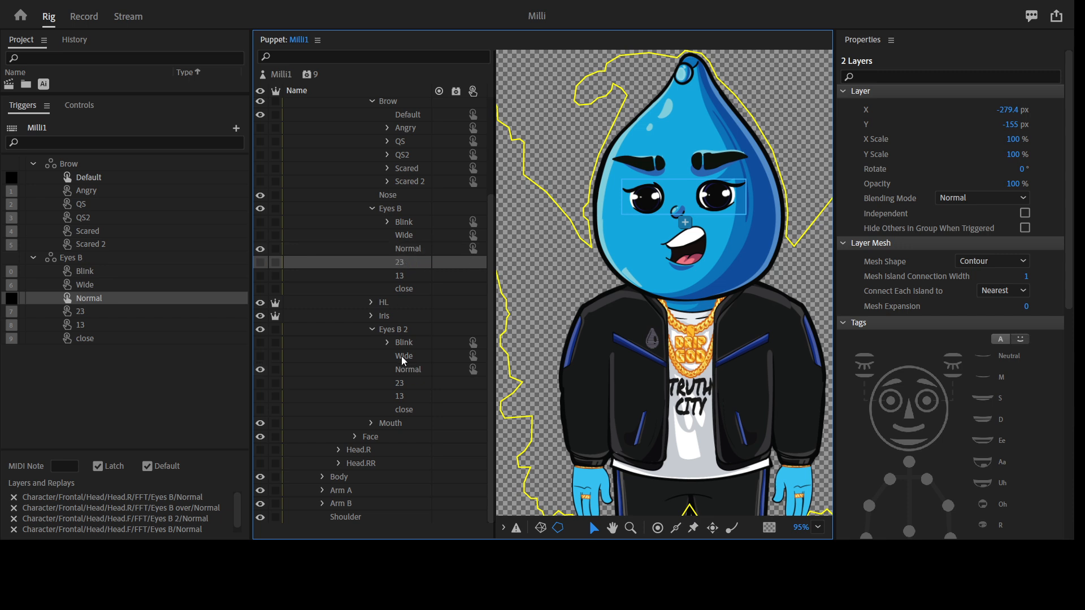
pyautogui.keyDown('ctrl'); pyautogui.click(406, 381); pyautogui.keyUp('ctrl')
pyautogui.moveTo(410, 382); pyautogui.dragTo(405, 274)
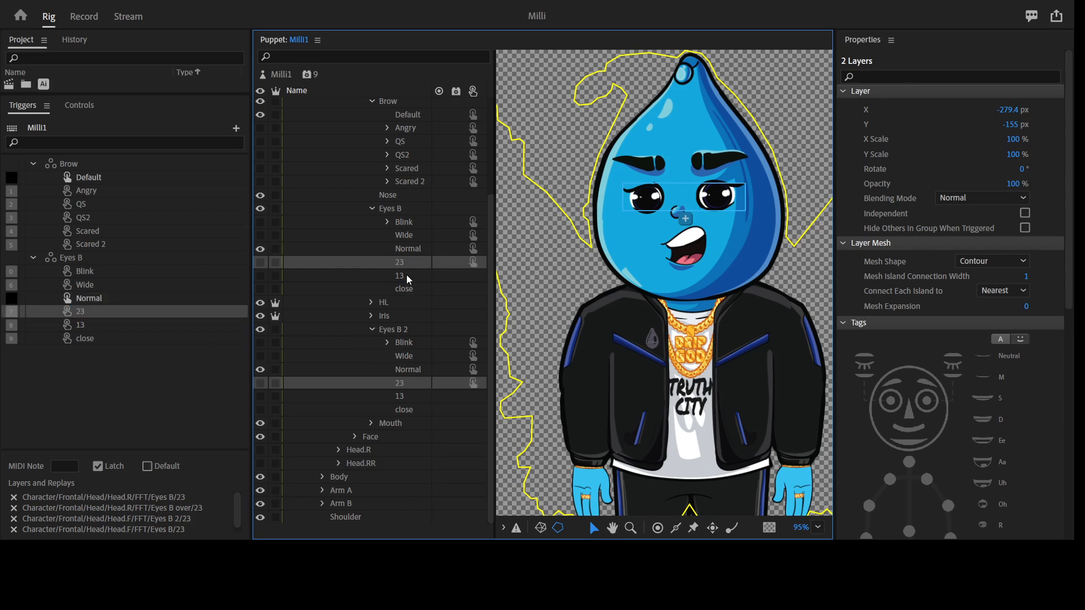
pyautogui.click(406, 274)
pyautogui.keyDown('ctrl'); pyautogui.click(412, 397); pyautogui.keyUp('ctrl')
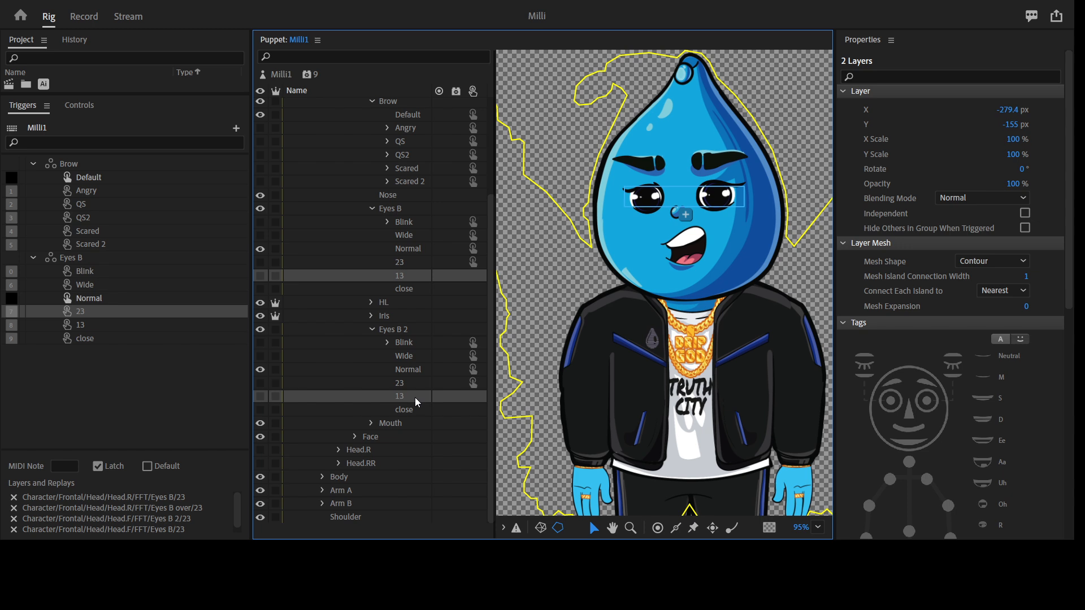
pyautogui.moveTo(415, 398); pyautogui.dragTo(410, 287)
pyautogui.click(410, 287)
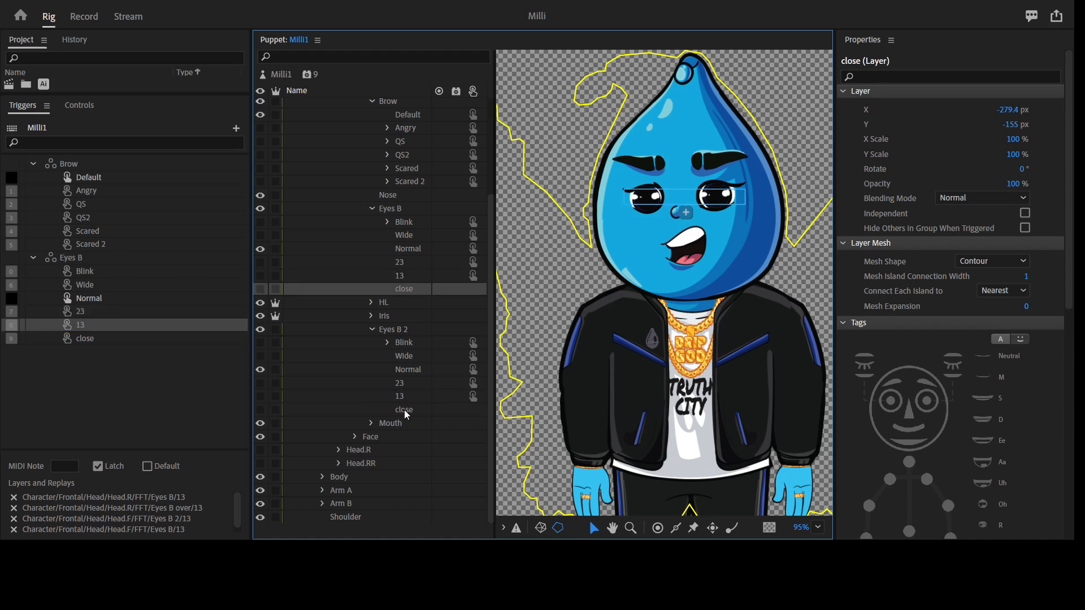
pyautogui.keyDown('ctrl'); pyautogui.click(415, 409); pyautogui.keyUp('ctrl')
pyautogui.moveTo(416, 409); pyautogui.dragTo(414, 220)
# - Tag the Blink layers of Head.F's Eyes B and Eyes B 2 as Left Blink and Right Blink
pyautogui.click(414, 219)
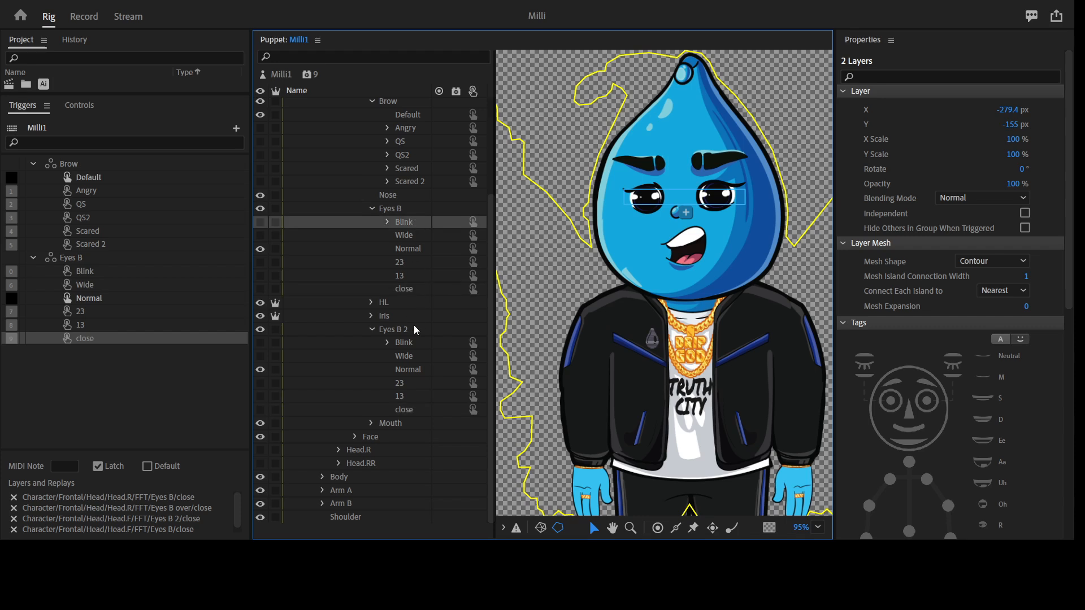
pyautogui.keyDown('ctrl'); pyautogui.click(416, 341); pyautogui.keyUp('ctrl')
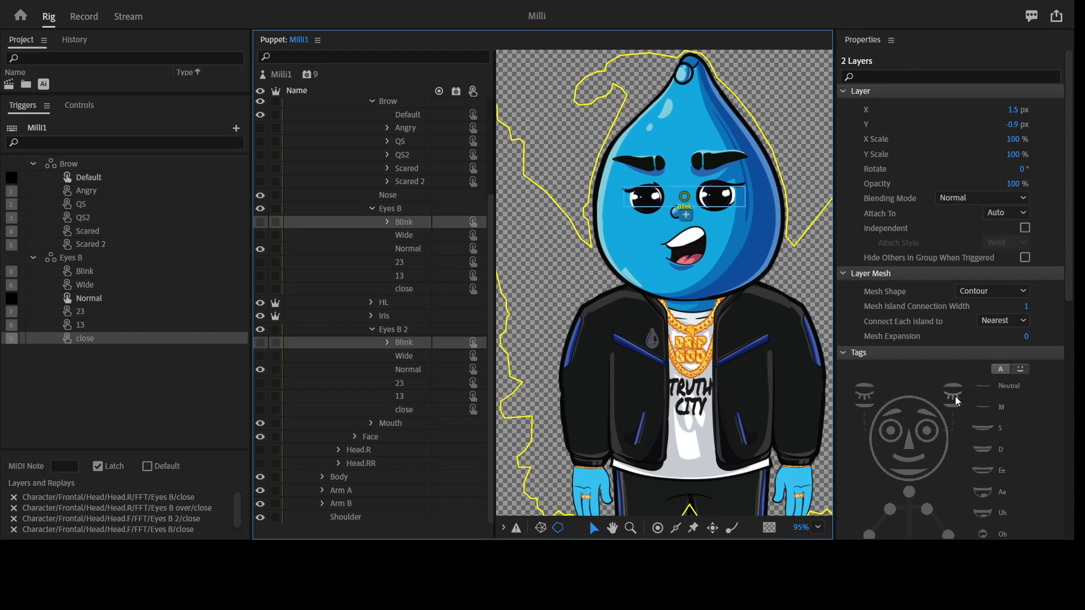
pyautogui.click(859, 402)
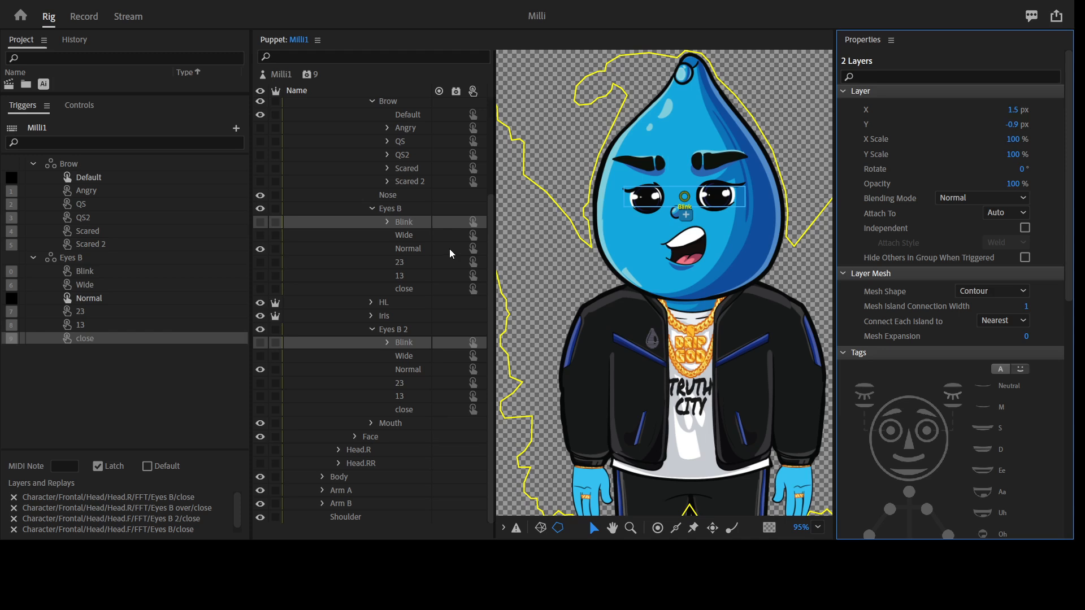
# - Add the Cycle Layers behavior to Head.F's Angry, QS, QS2, Scared and Scared 2 brows and both Blink layers
pyautogui.scroll(3, 382, 270)
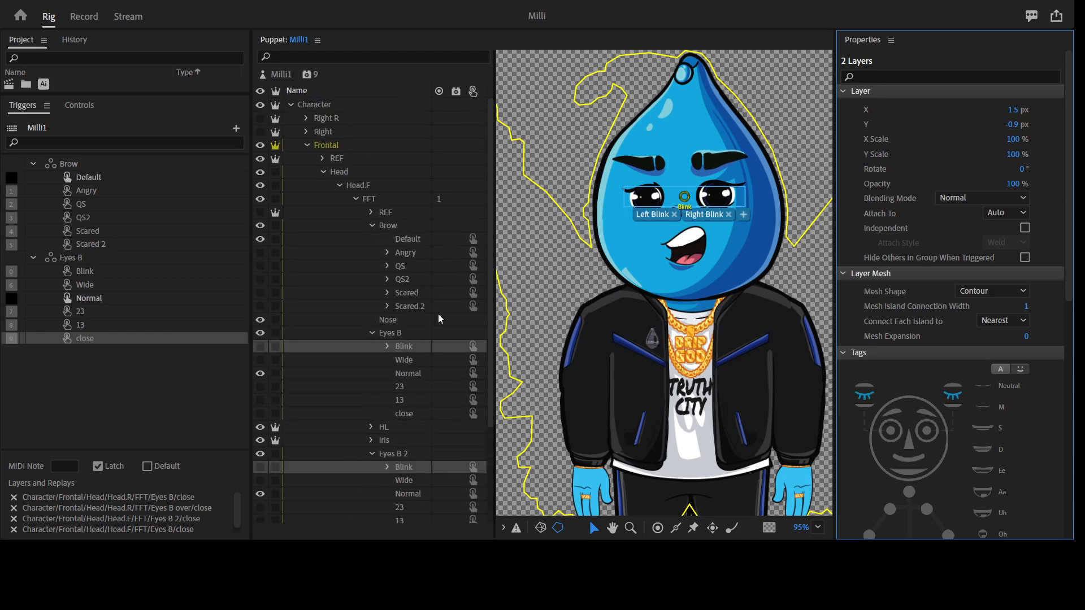
pyautogui.keyDown('ctrl'); pyautogui.click(418, 307); pyautogui.keyUp('ctrl')
pyautogui.keyDown('ctrl'); pyautogui.click(408, 293); pyautogui.keyUp('ctrl')
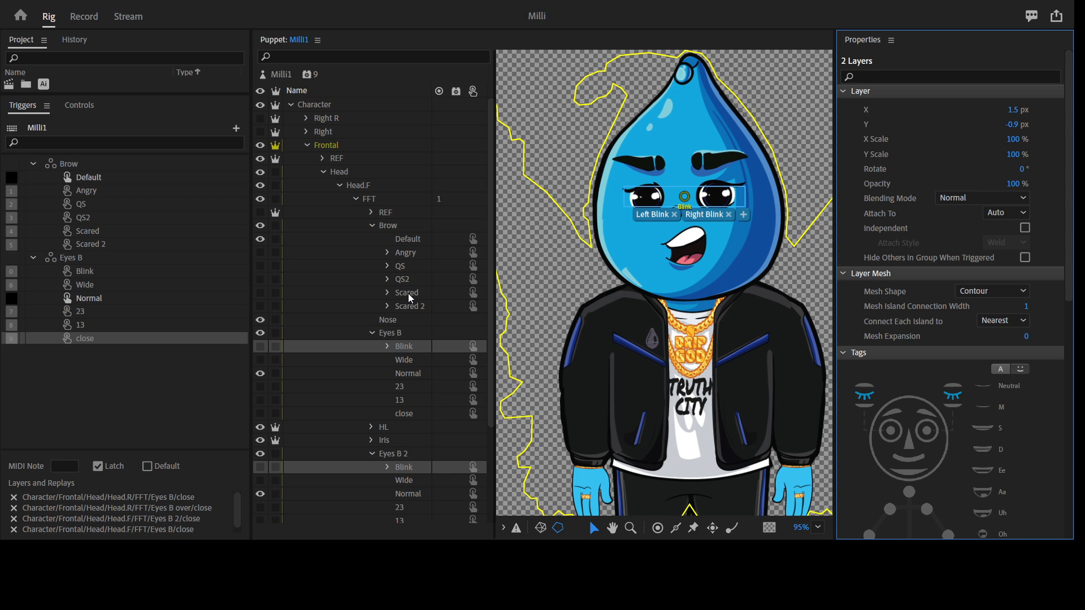
pyautogui.keyDown('shift'); pyautogui.click(410, 257); pyautogui.keyUp('shift')
pyautogui.scroll(-3, 428, 295)
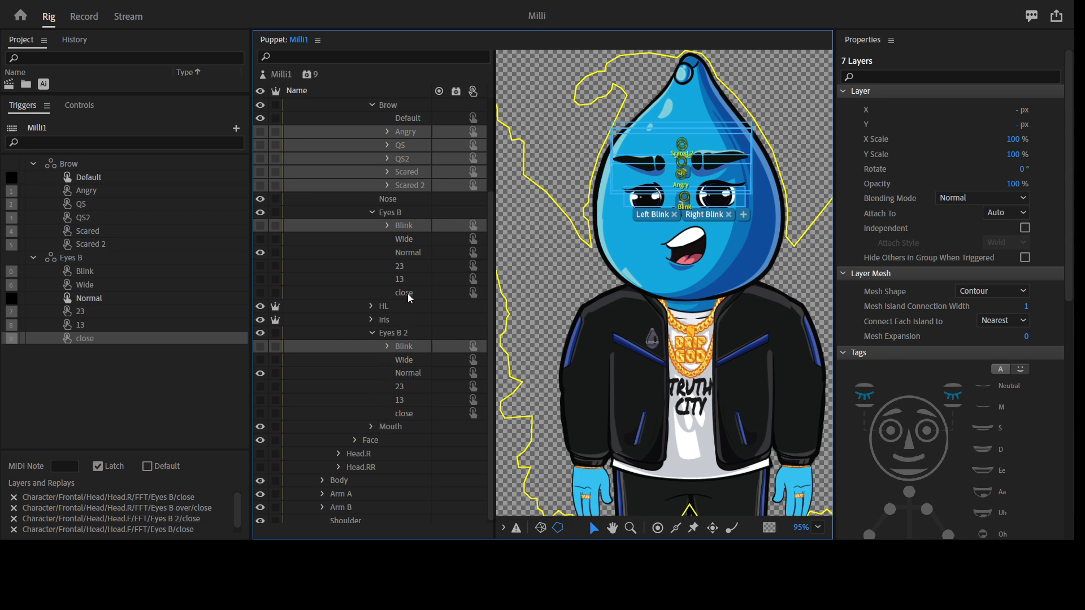
pyautogui.scroll(2, 402, 214)
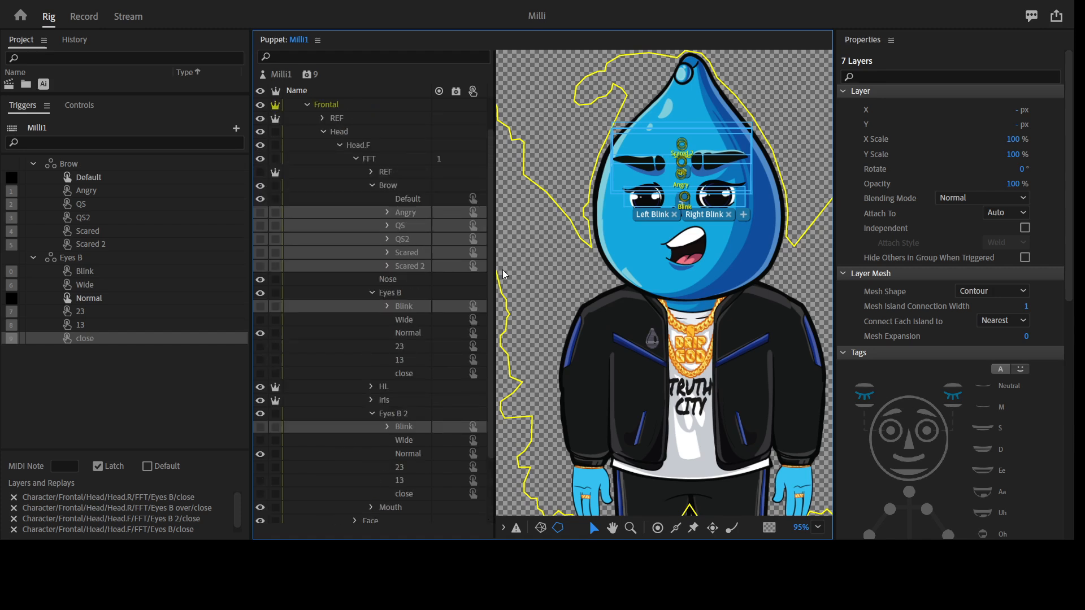
pyautogui.scroll(-8, 949, 369)
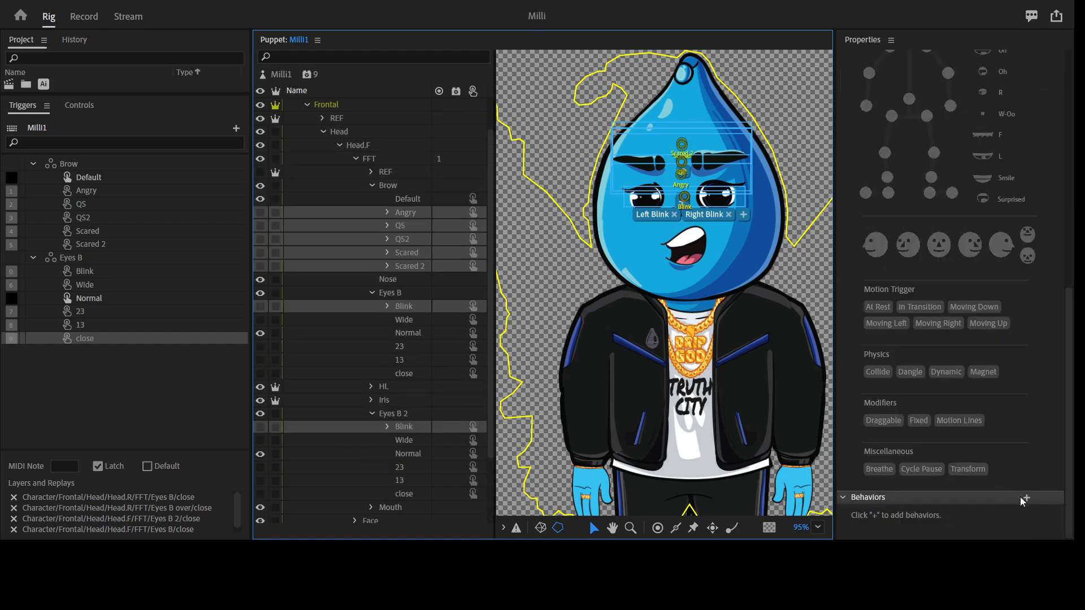
pyautogui.click(1026, 498)
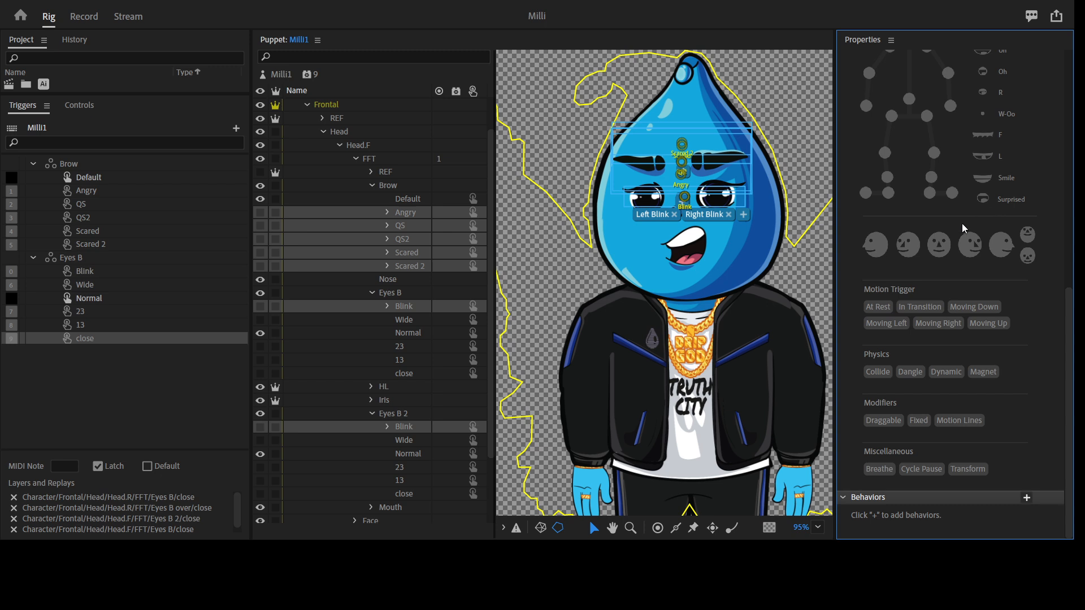
pyautogui.click(1036, 468)
# - Set Cycle Layers on the selected Head.F layers to advance every 2 frames, with Forward and Reverse and Hold on Last Layer enabled
pyautogui.scroll(-3, 1038, 469)
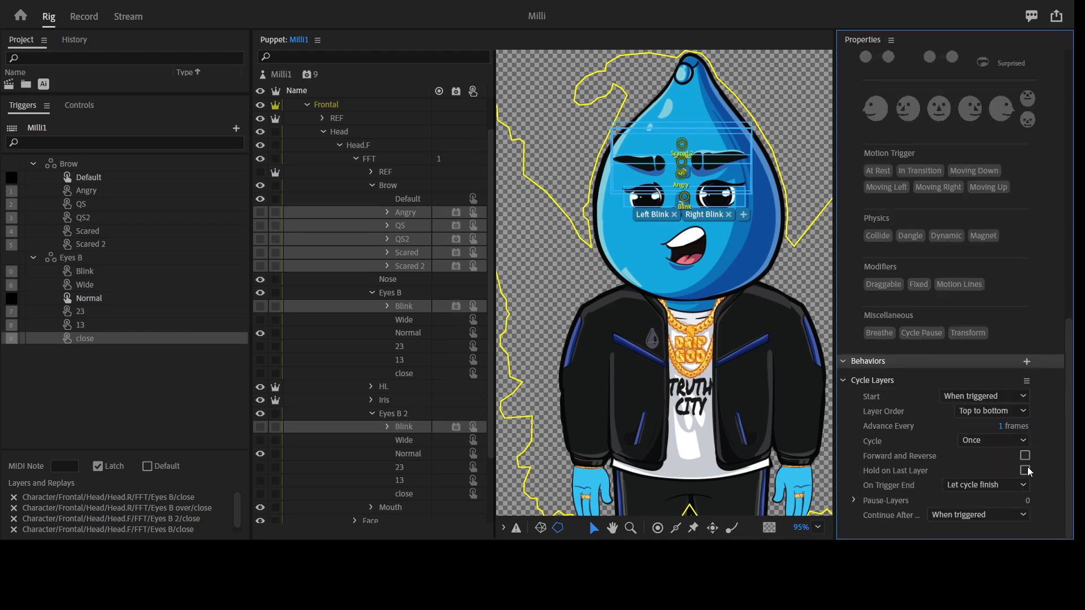
pyautogui.click(1004, 428)
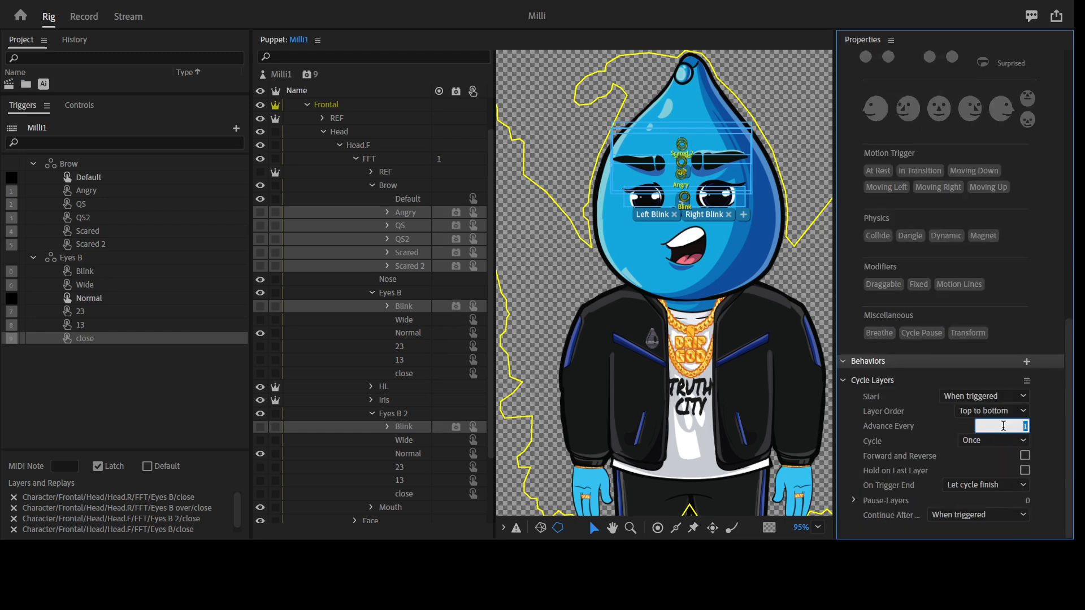
pyautogui.write('2')
pyautogui.press('Tab')
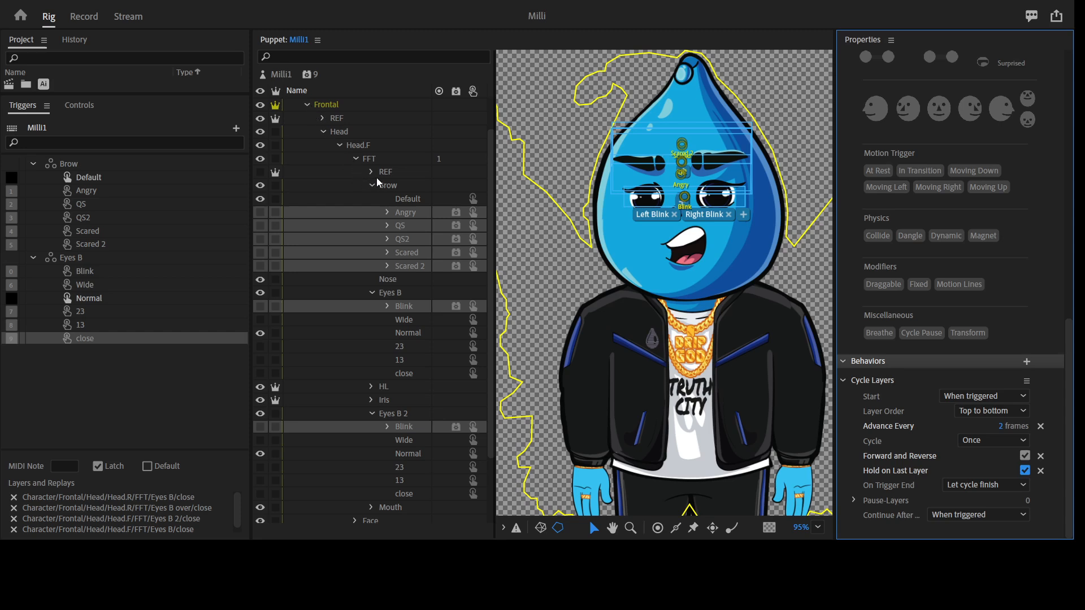
pyautogui.click(308, 106)
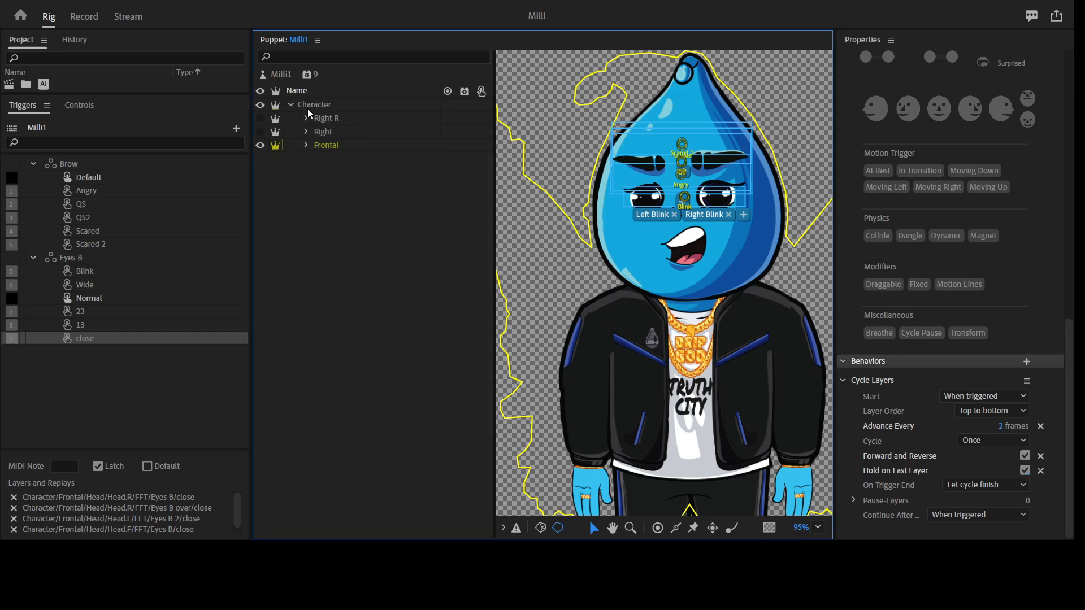
pyautogui.click(335, 133)
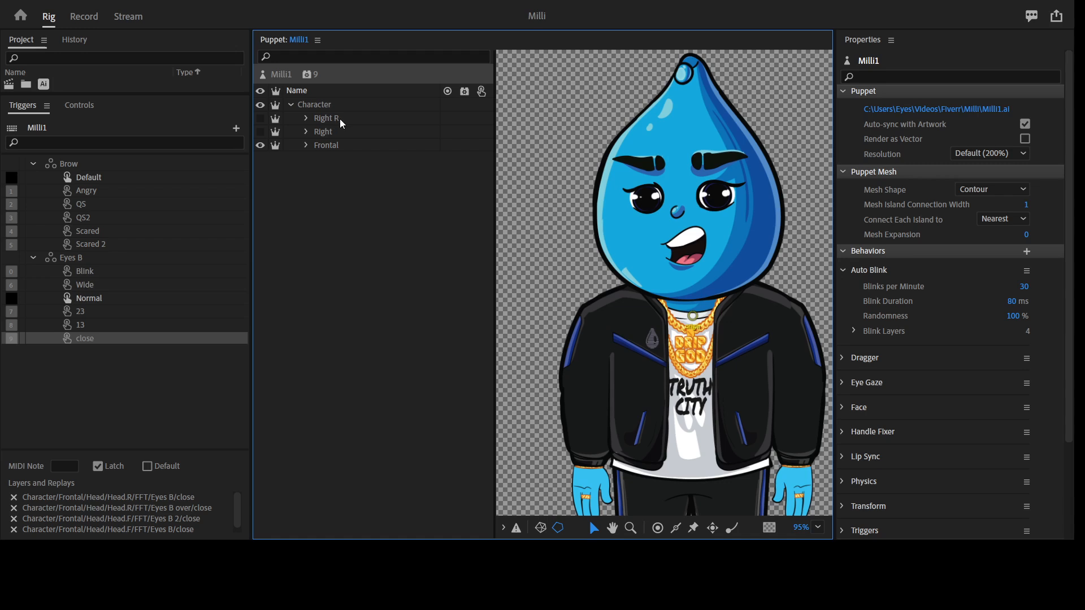
pyautogui.click(306, 132)
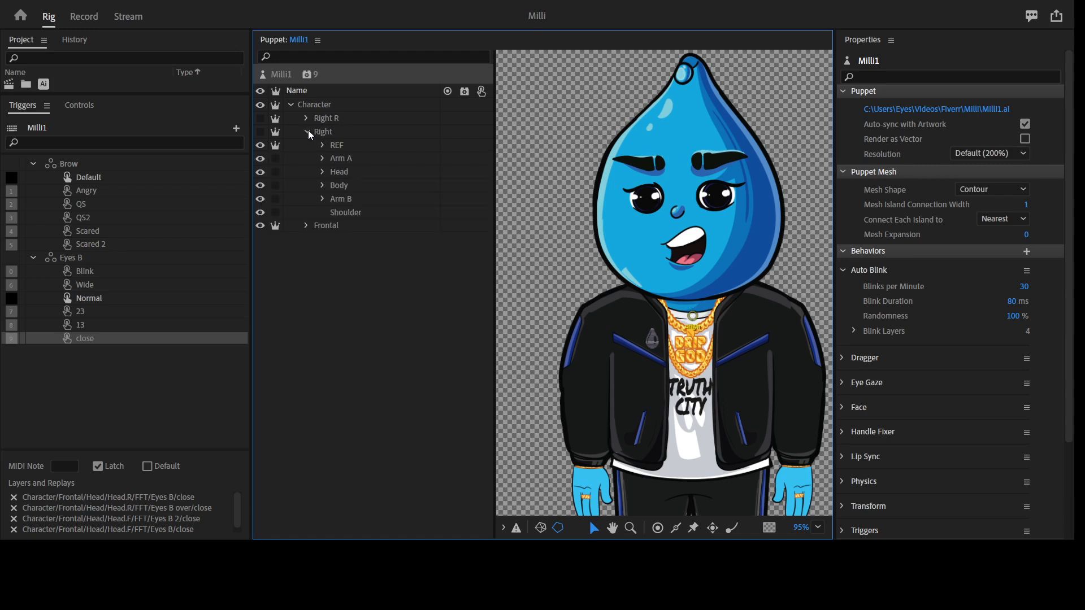
pyautogui.click(322, 173)
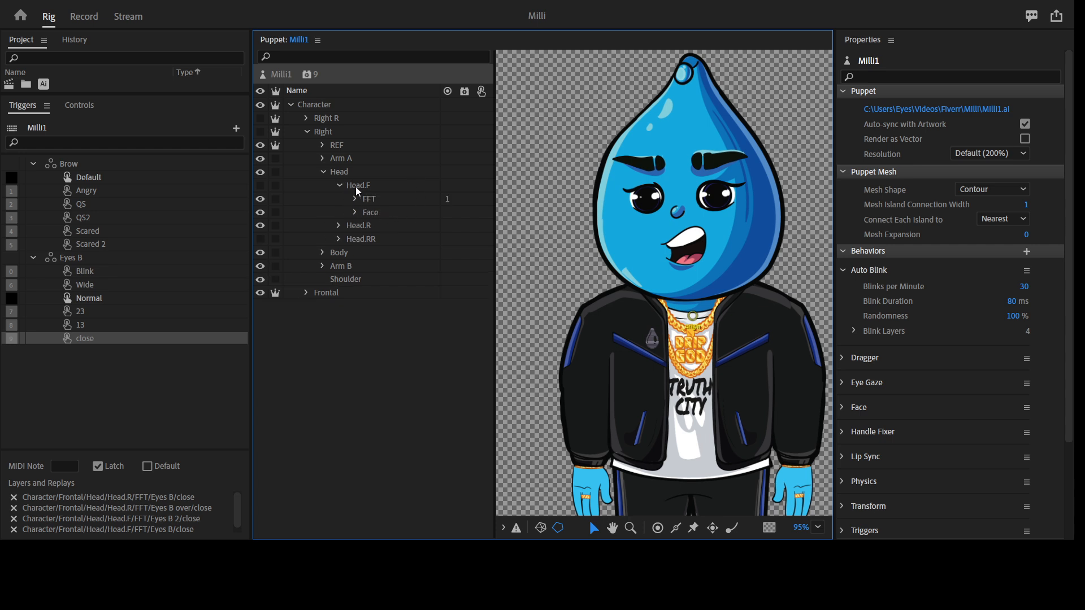
pyautogui.click(325, 172)
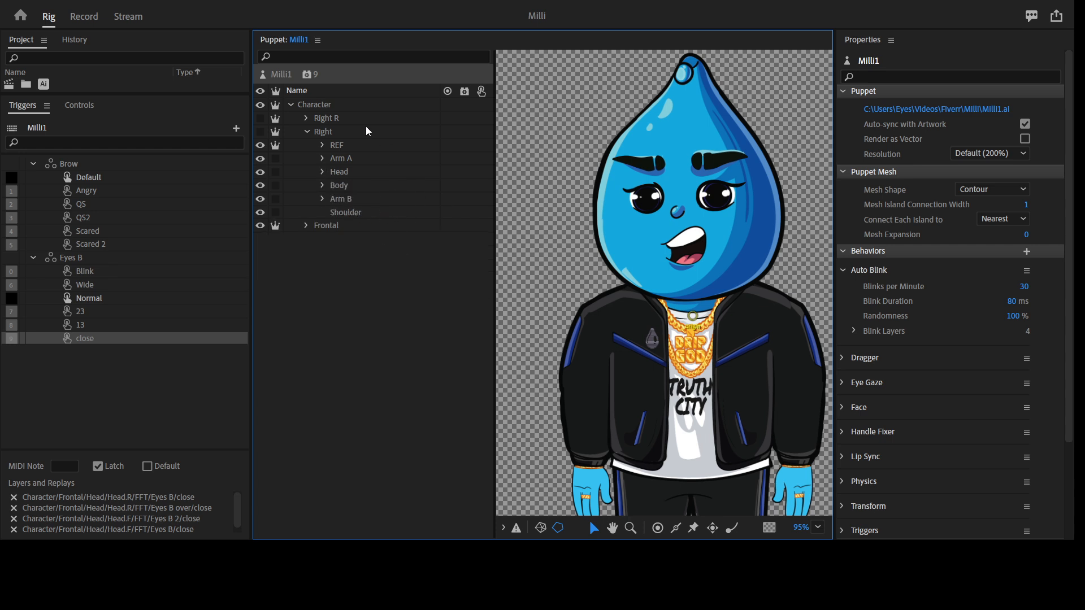
pyautogui.click(614, 551)
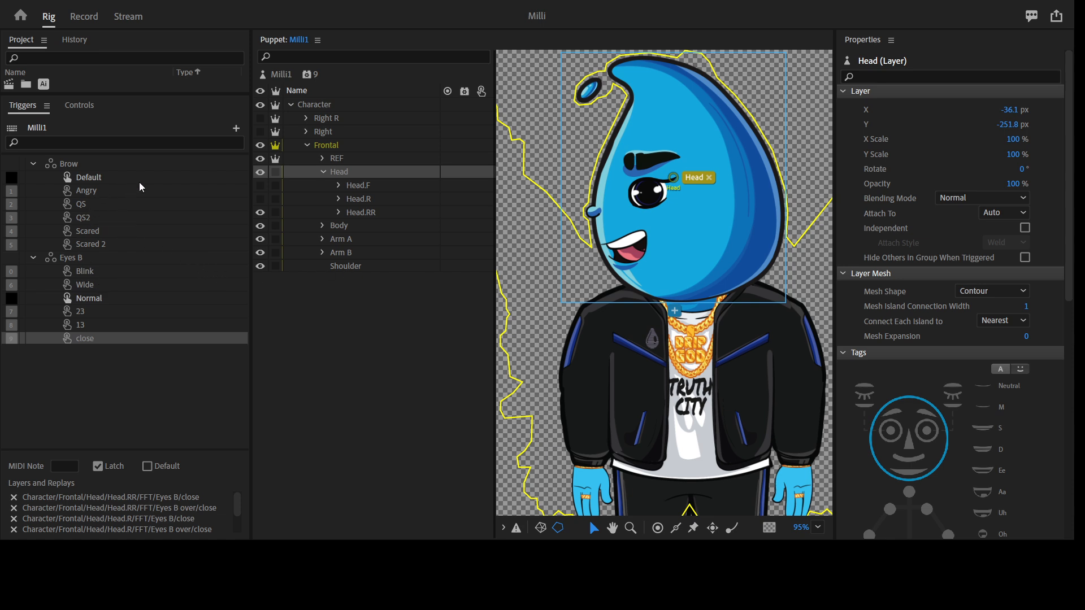
# - Create a Head swap set from Frontal's Head.F, Head.R and Head.RR, and place it above the Brow set
pyautogui.click(32, 258)
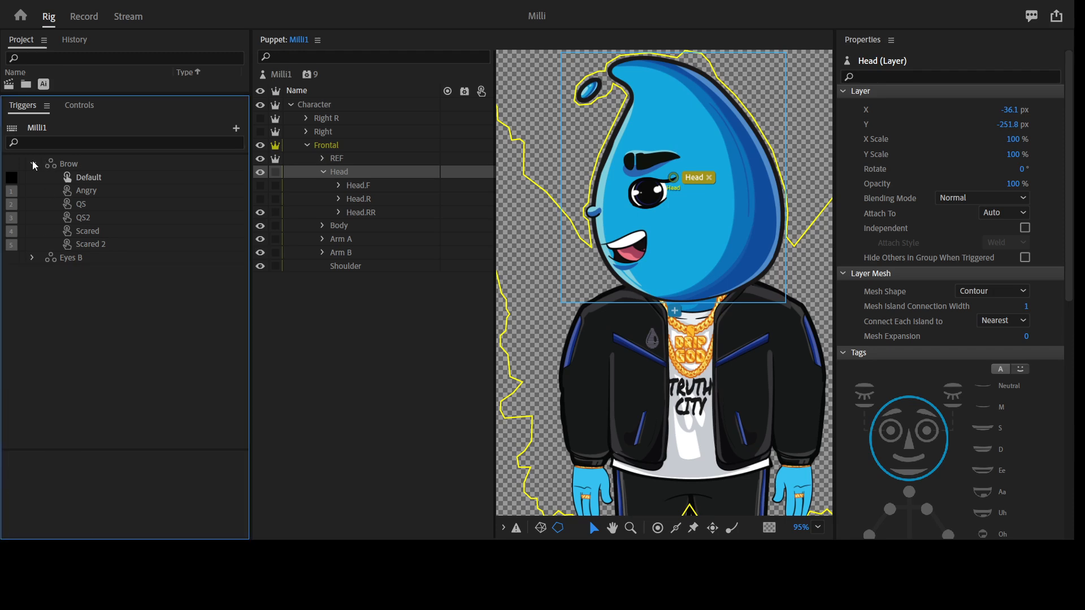
pyautogui.click(32, 164)
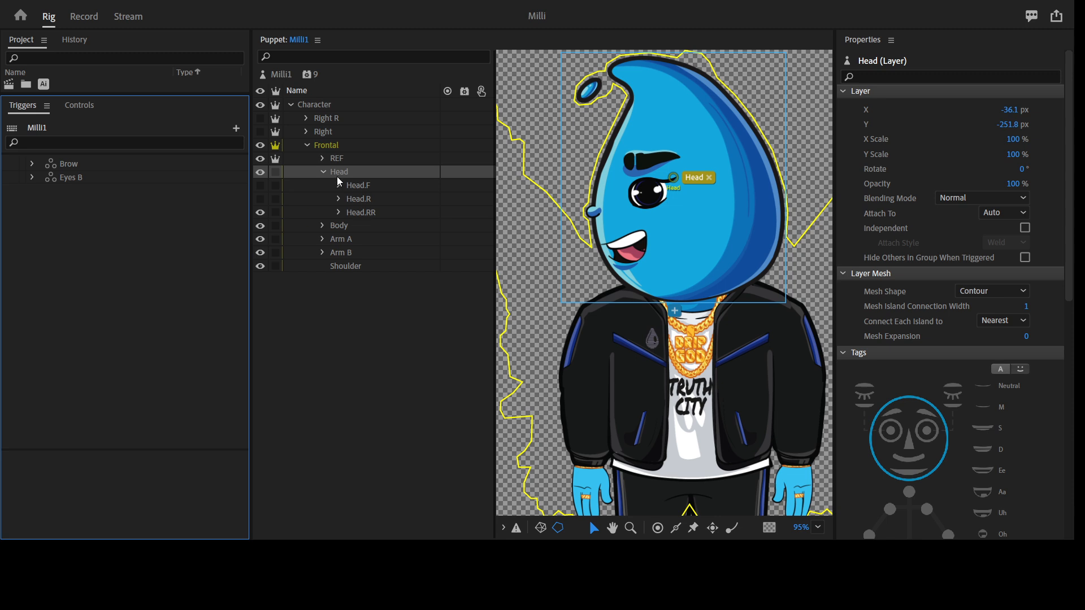
pyautogui.click(354, 172)
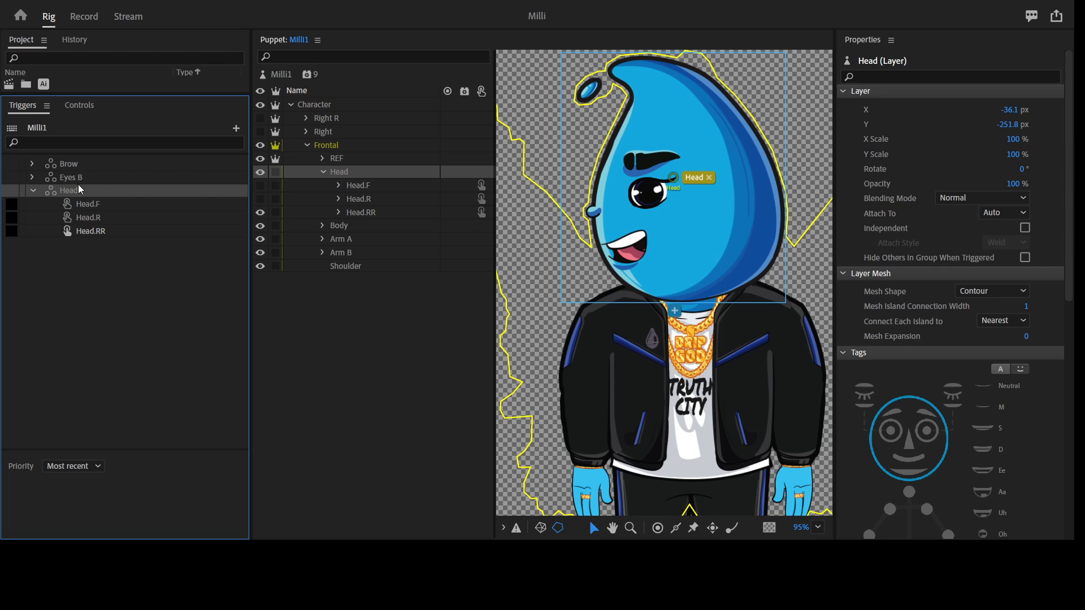
pyautogui.click(93, 208)
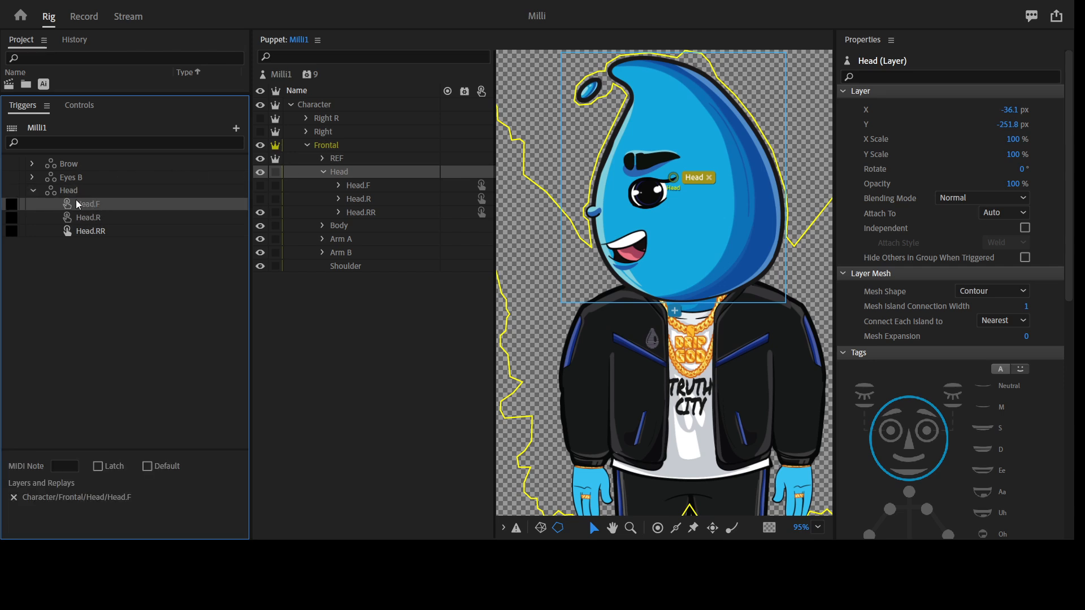
pyautogui.moveTo(78, 205); pyautogui.dragTo(75, 174)
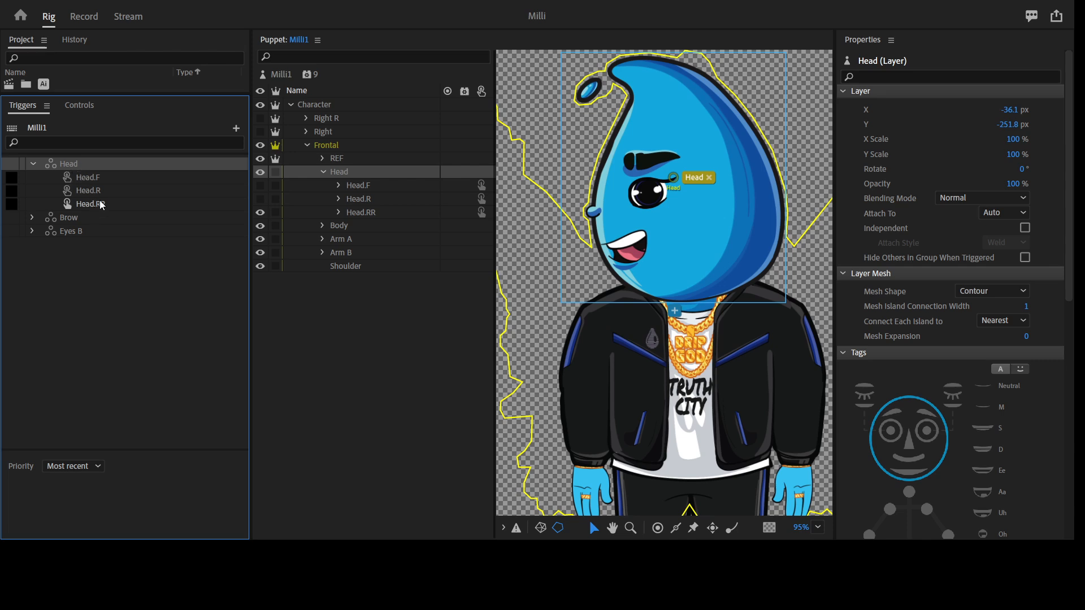
# - Enable Latch for the three Head triggers and assign C to Head.F, X to Head.R and Z to Head.RR
pyautogui.click(102, 204)
pyautogui.keyDown('shift'); pyautogui.click(93, 179); pyautogui.keyUp('shift')
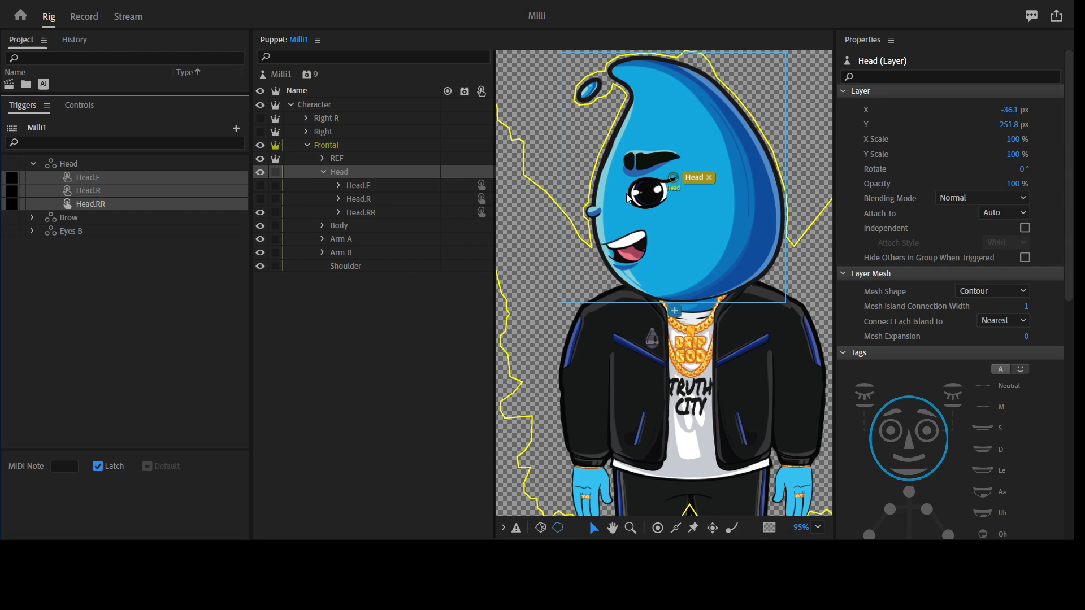
pyautogui.click(11, 190)
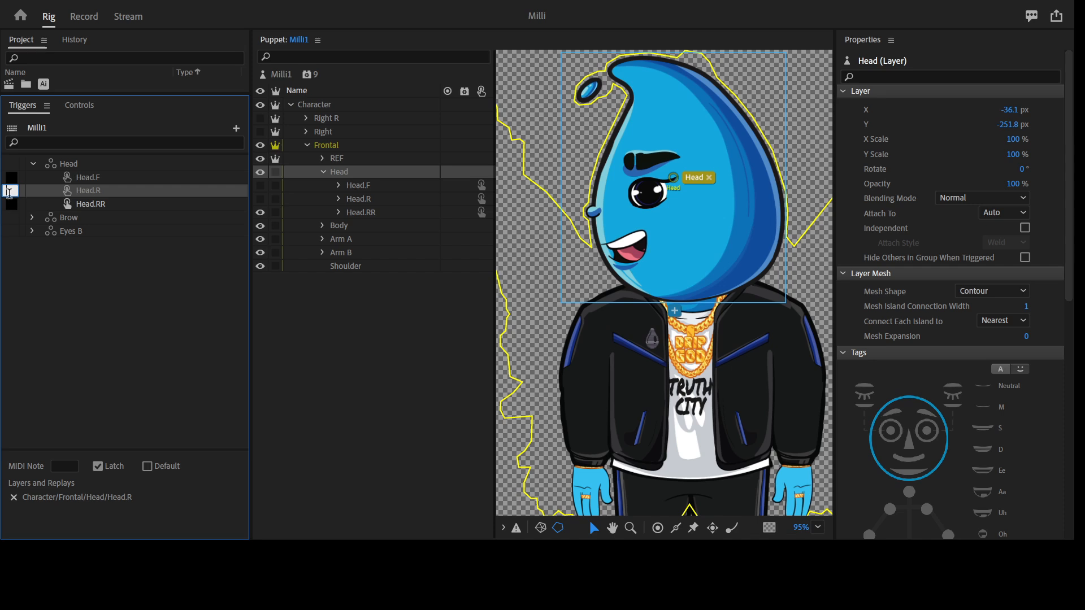
pyautogui.click(12, 177)
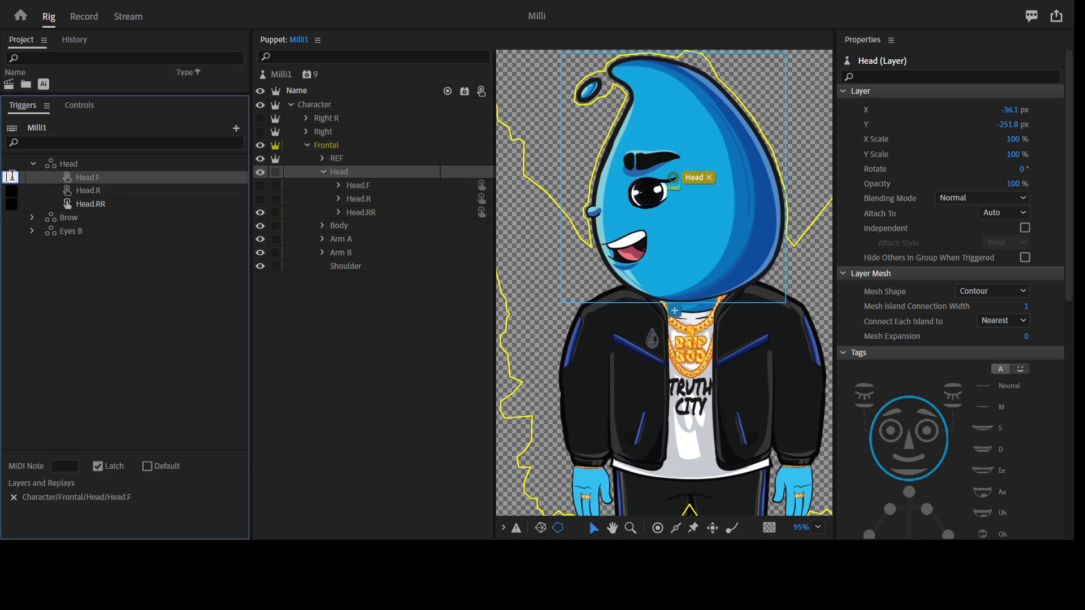
pyautogui.write('x')
pyautogui.moveTo(13, 180); pyautogui.dragTo(3, 186)
pyautogui.click(12, 195)
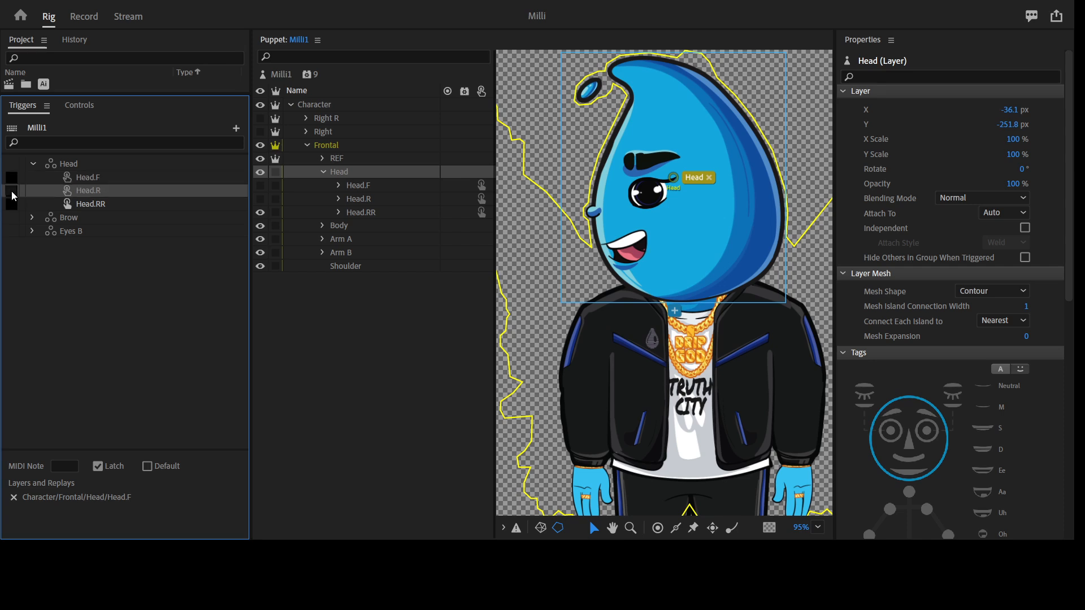
pyautogui.click(11, 190)
pyautogui.click(17, 205)
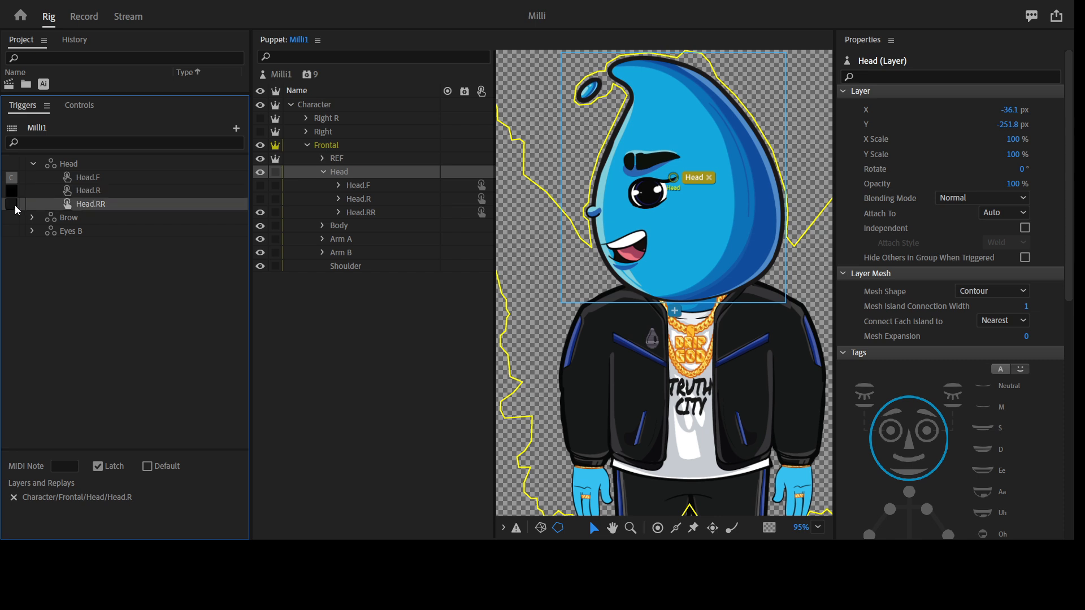
pyautogui.write('x')
pyautogui.click(18, 207)
pyautogui.write('z')
pyautogui.click(140, 208)
# - Test the head, brow and eye triggers on the maximized Milli1 scene in Record mode and return to rigging
pyautogui.click(84, 17)
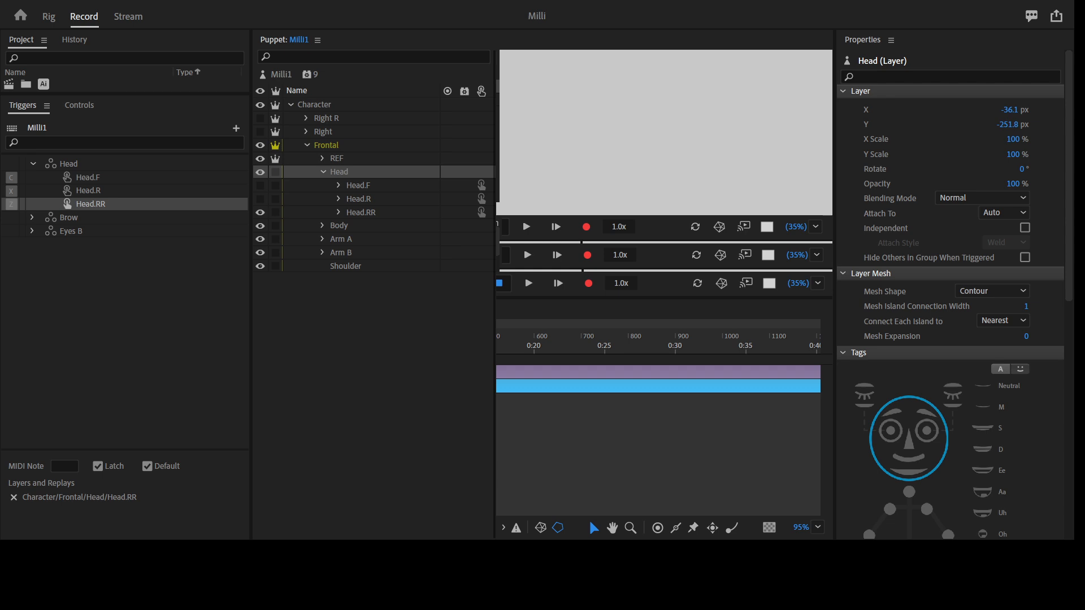
pyautogui.press('`')
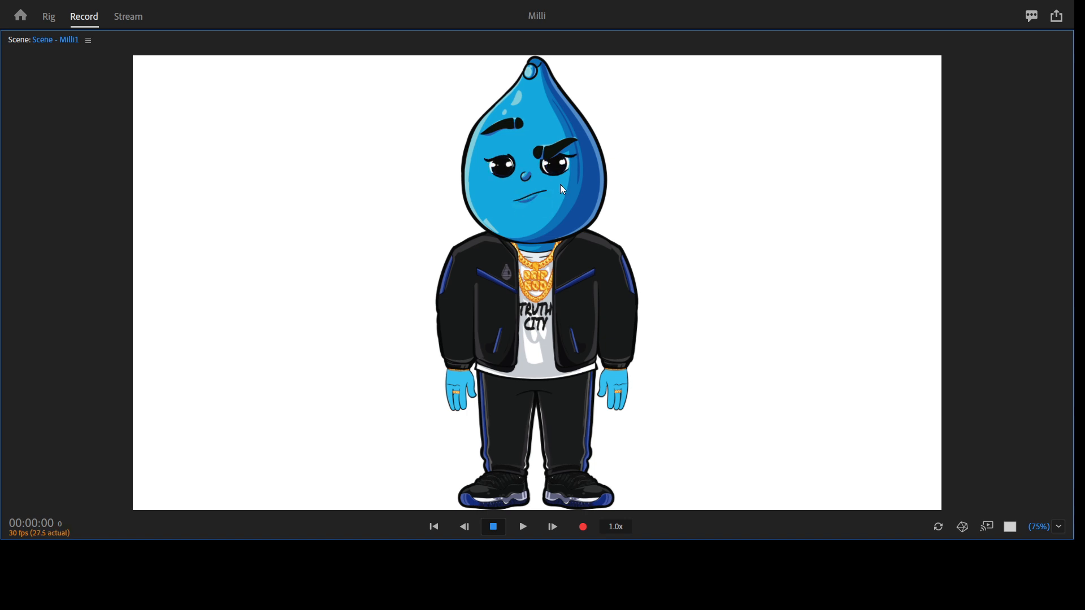
pyautogui.press('`')
pyautogui.click(48, 17)
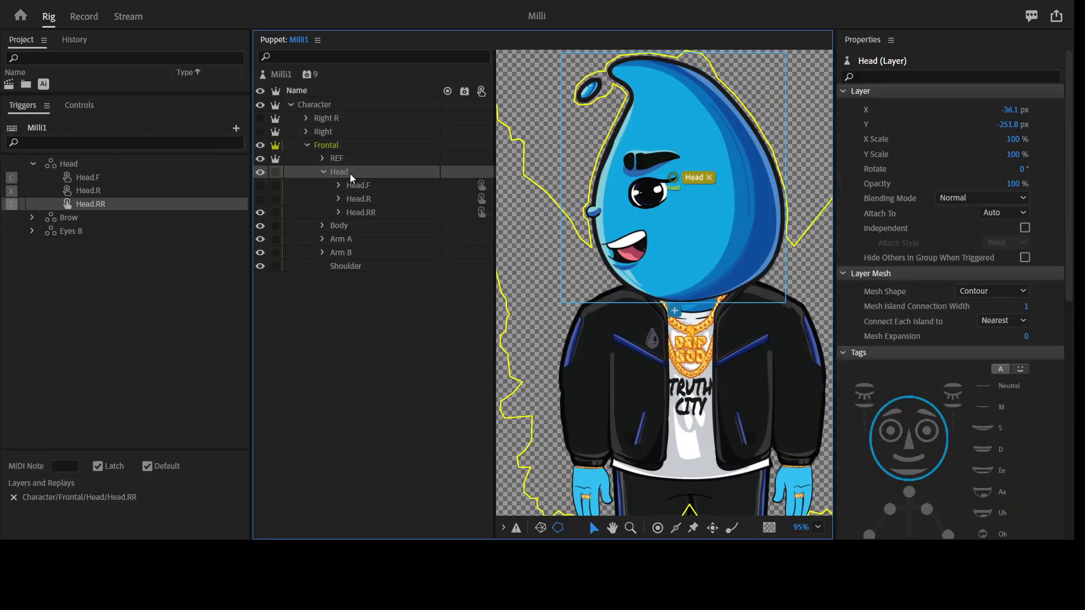
pyautogui.click(330, 121)
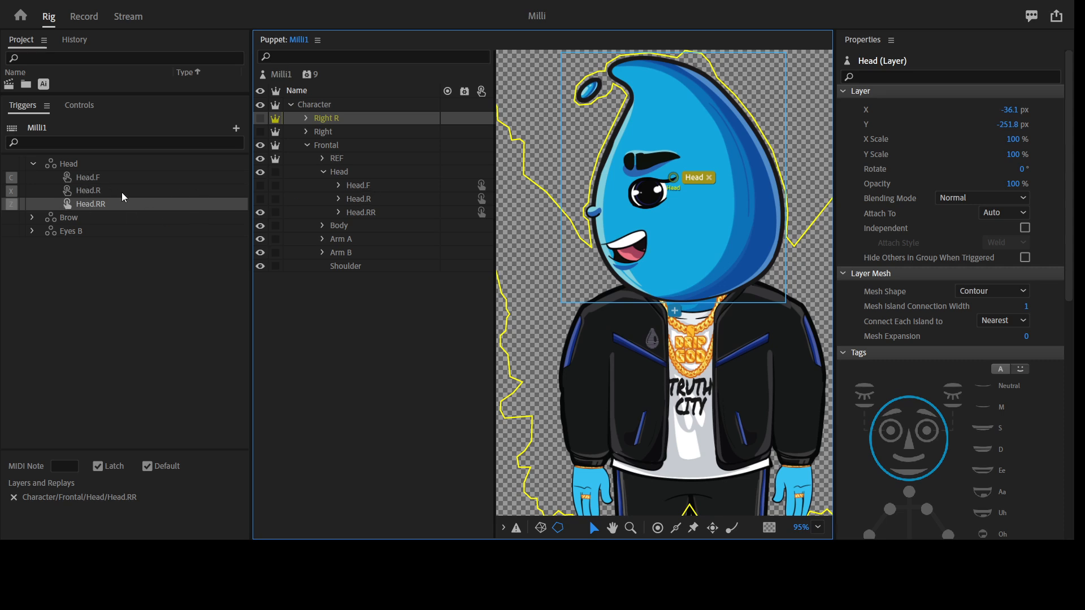
pyautogui.click(332, 308)
pyautogui.click(347, 172)
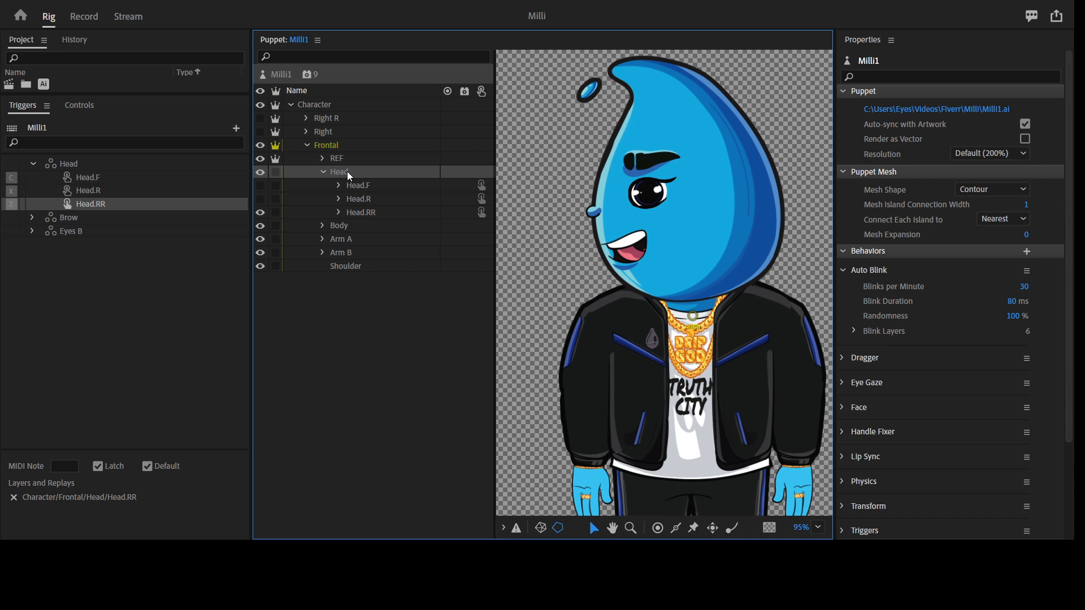